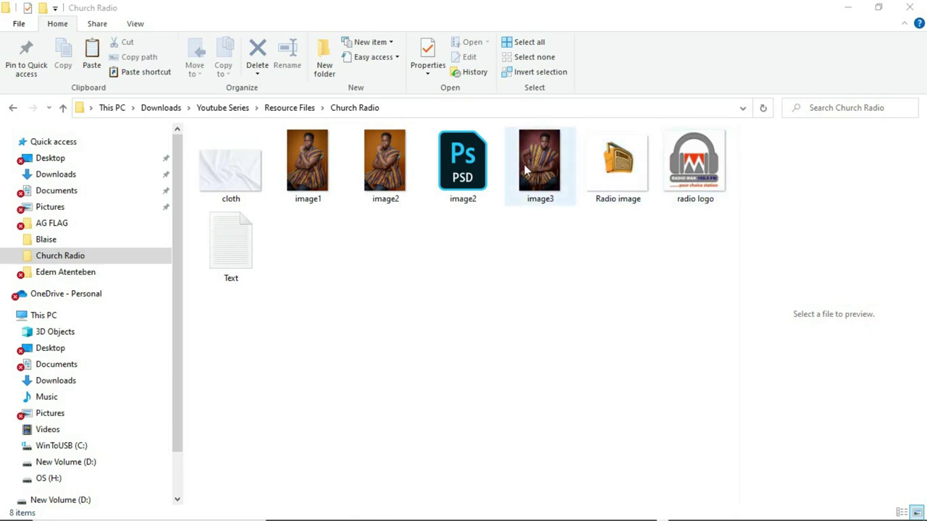
Open the Text file holding the radio programme wording in Notepad.
{"action": "left_click", "coordinate": [249, 242]}
{"action": "double_click", "coordinate": [249, 243]}
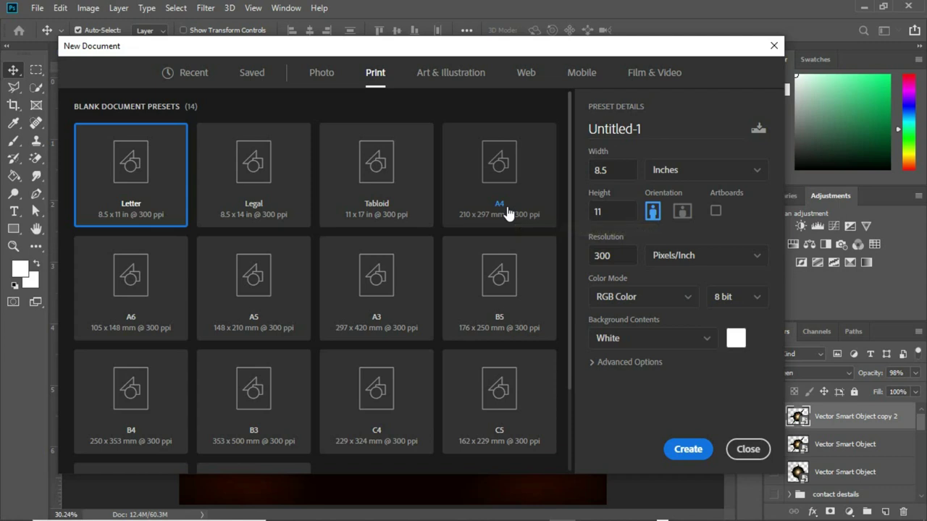
Create an 8 × 8 inch, 150 ppi document named 'church radio flyer'.
{"action": "left_click", "coordinate": [607, 169]}
{"action": "left_click_drag", "start_coordinate": [607, 170], "coordinate": [579, 179]}
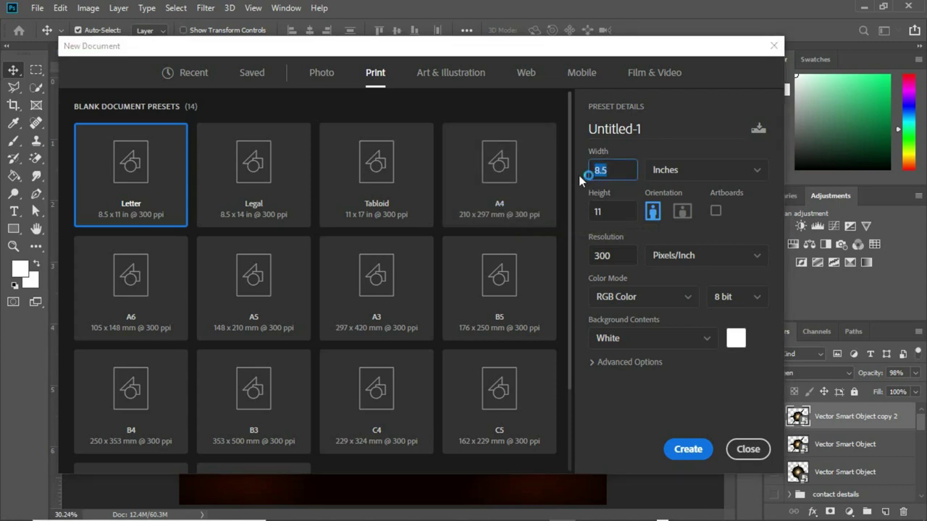
{"action": "type", "text": "8"}
{"action": "key", "text": "Tab"}
{"action": "type", "text": "8"}
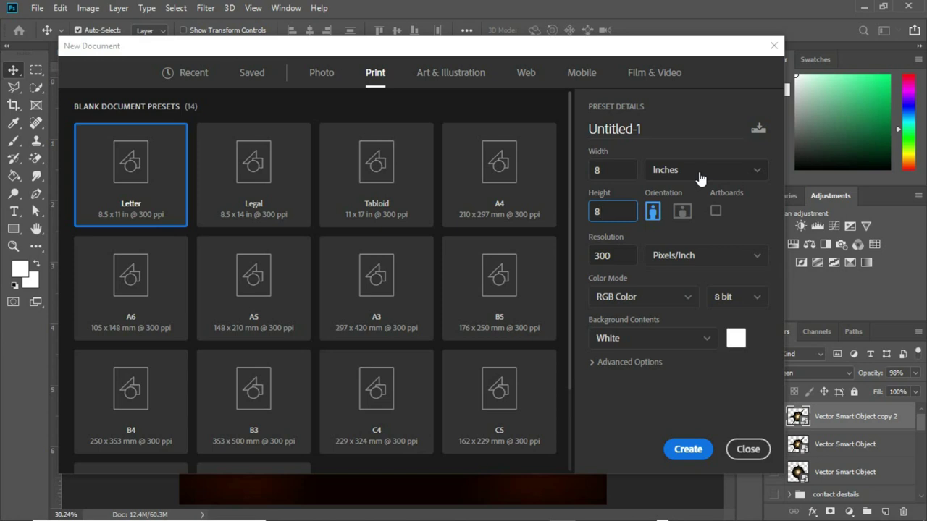
{"action": "key", "text": "Tab"}
{"action": "type", "text": "150"}
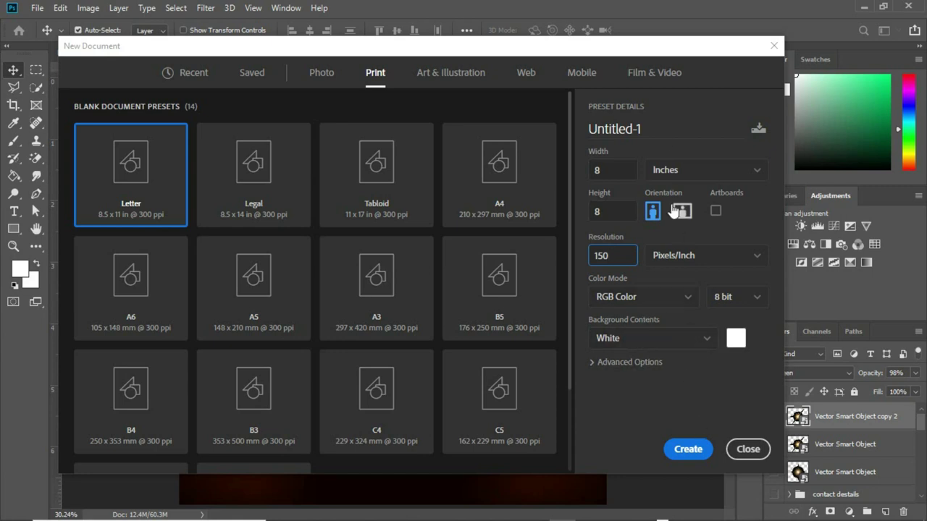
{"action": "left_click_drag", "start_coordinate": [644, 128], "coordinate": [589, 127]}
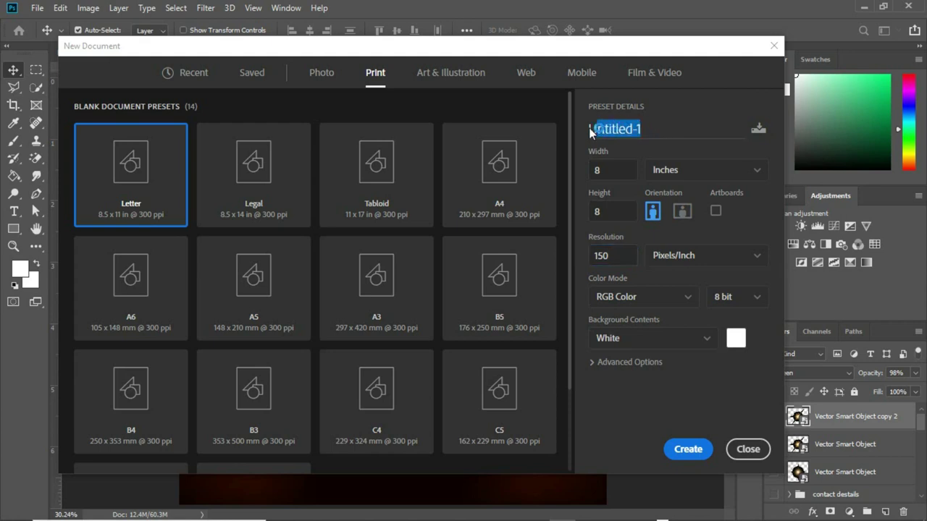
{"action": "type", "text": "church radio flyer"}
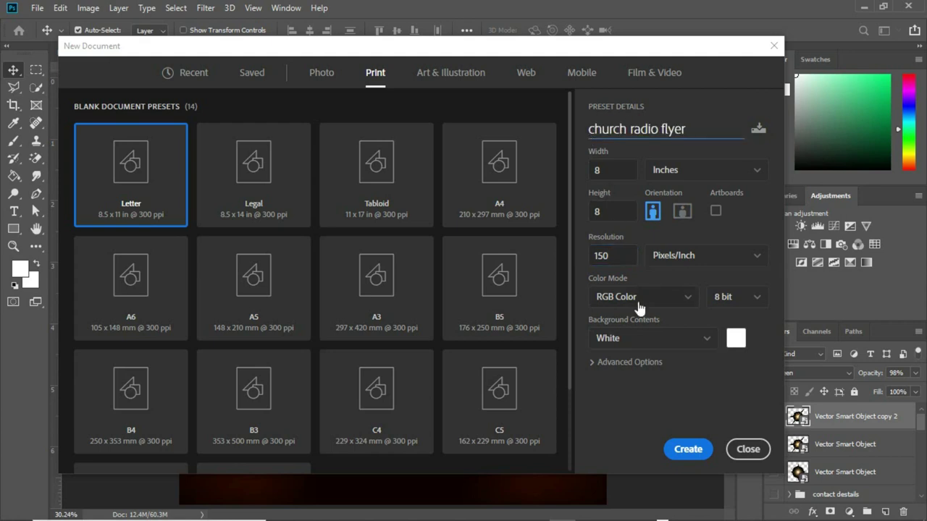
{"action": "left_click", "coordinate": [687, 451]}
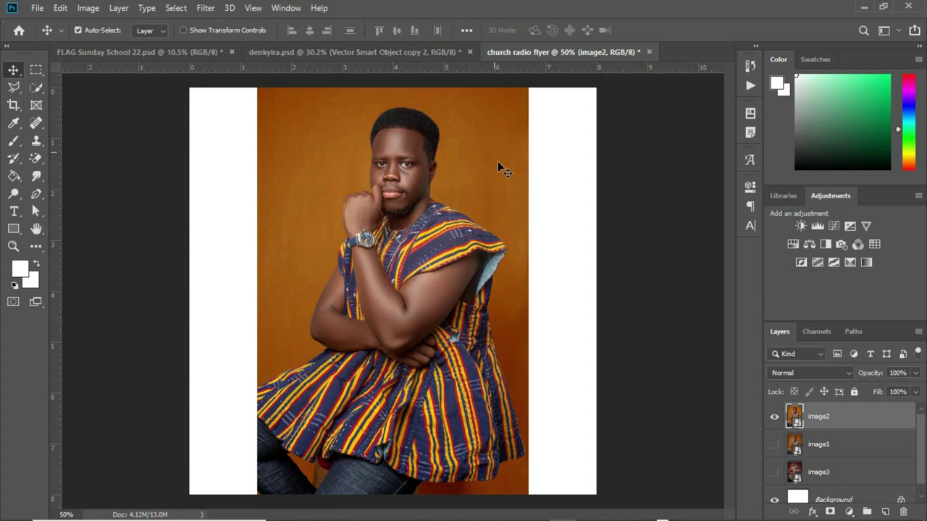
Hide the image2 photo layer and show image1 instead.
{"action": "left_click", "coordinate": [774, 417]}
{"action": "left_click", "coordinate": [773, 444]}
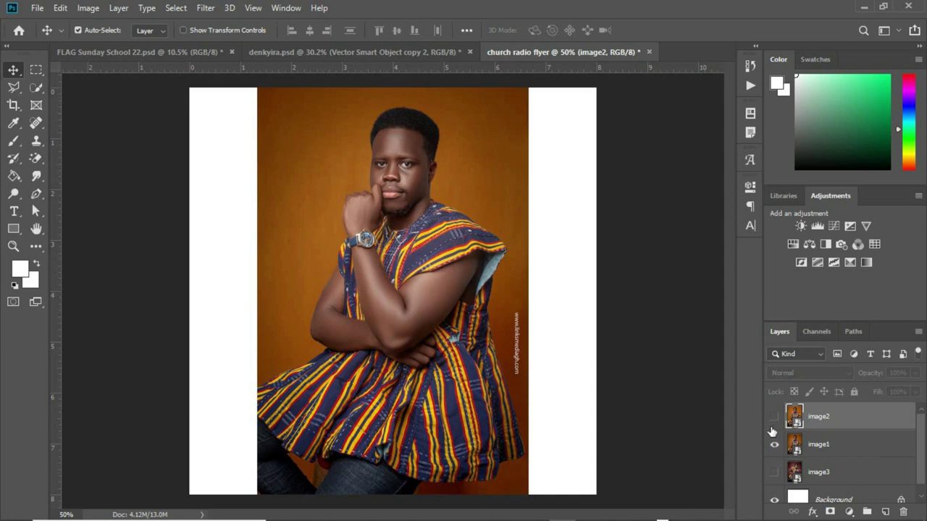
Compare image1–image3, leave image1 and image2 visible with image3 hidden, and select Background.
{"action": "left_click", "coordinate": [774, 417]}
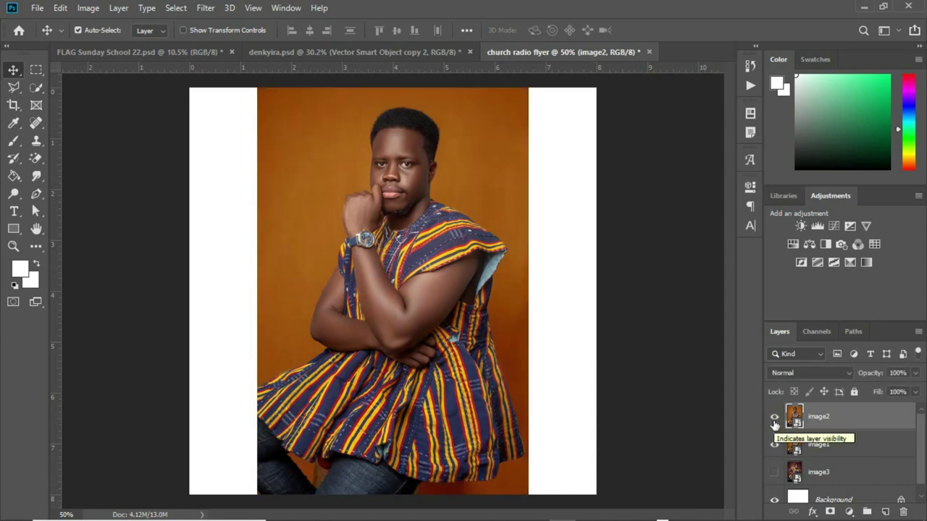
{"action": "left_click", "coordinate": [774, 424]}
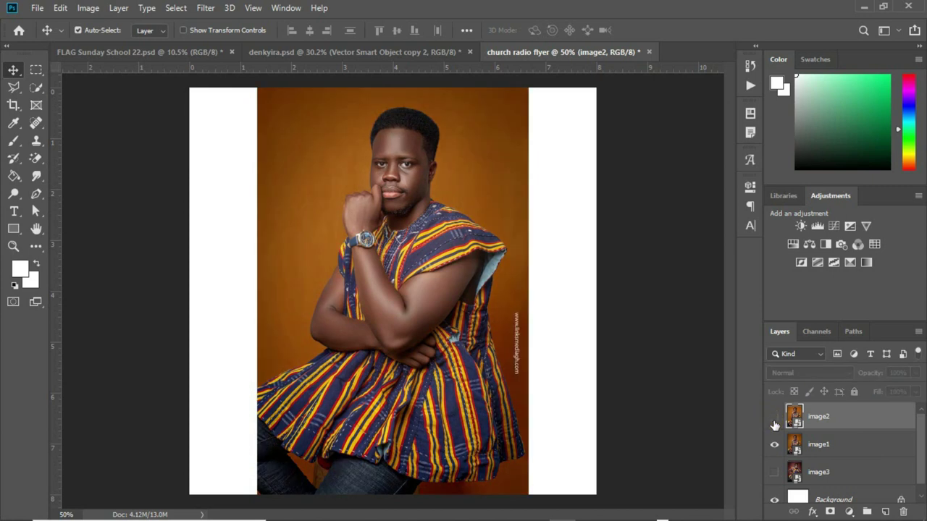
{"action": "left_click", "coordinate": [775, 445]}
{"action": "left_click", "coordinate": [774, 472]}
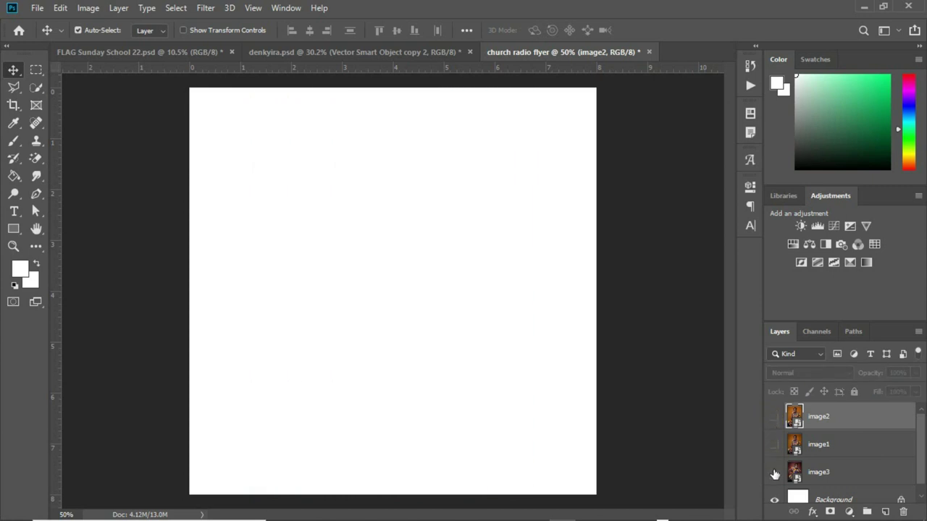
{"action": "left_click", "coordinate": [774, 473]}
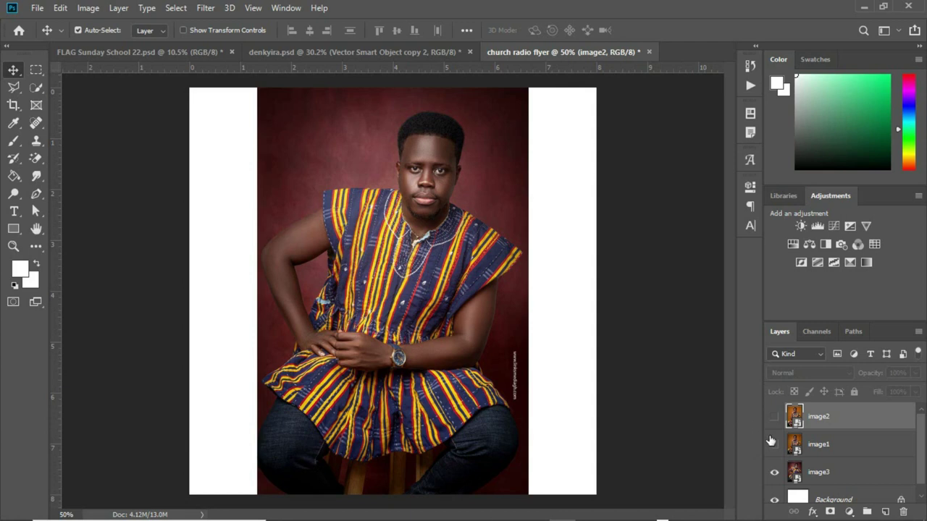
{"action": "left_click", "coordinate": [775, 471]}
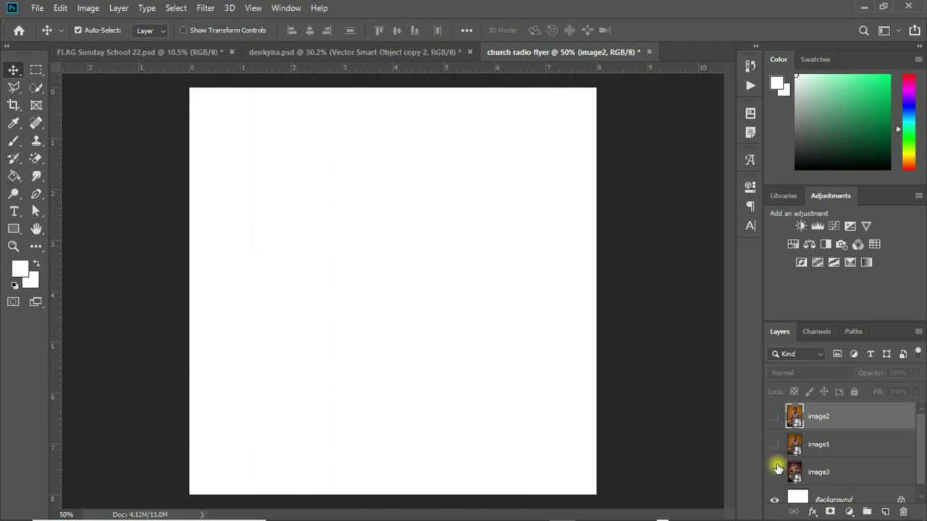
{"action": "left_click", "coordinate": [775, 446]}
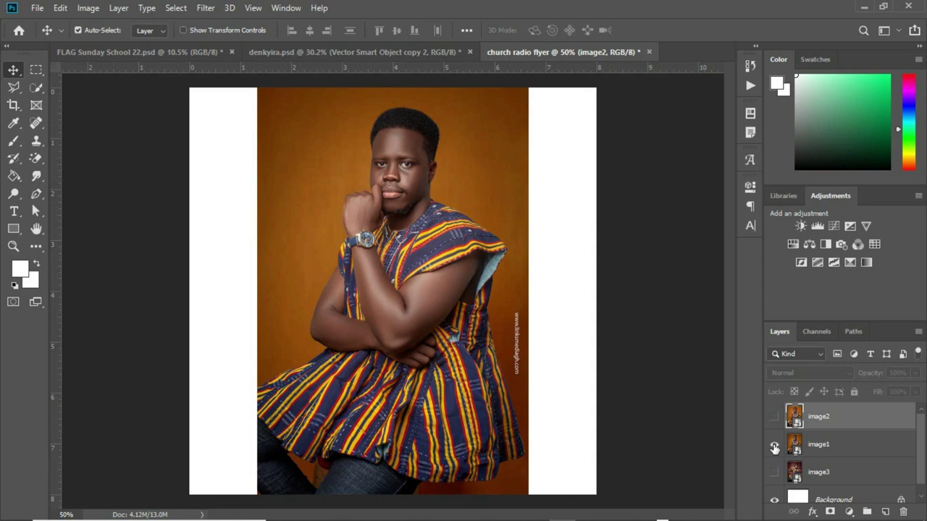
{"action": "left_click", "coordinate": [773, 418]}
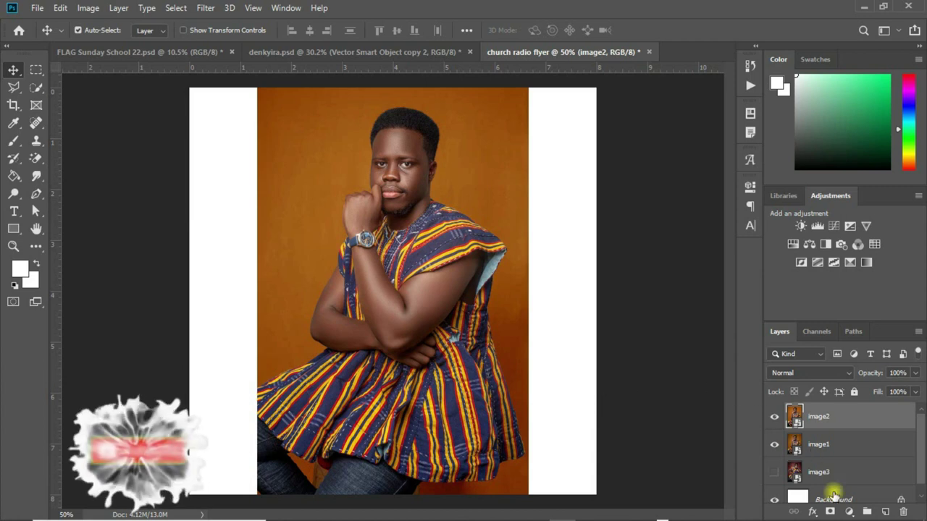
{"action": "left_click", "coordinate": [833, 497]}
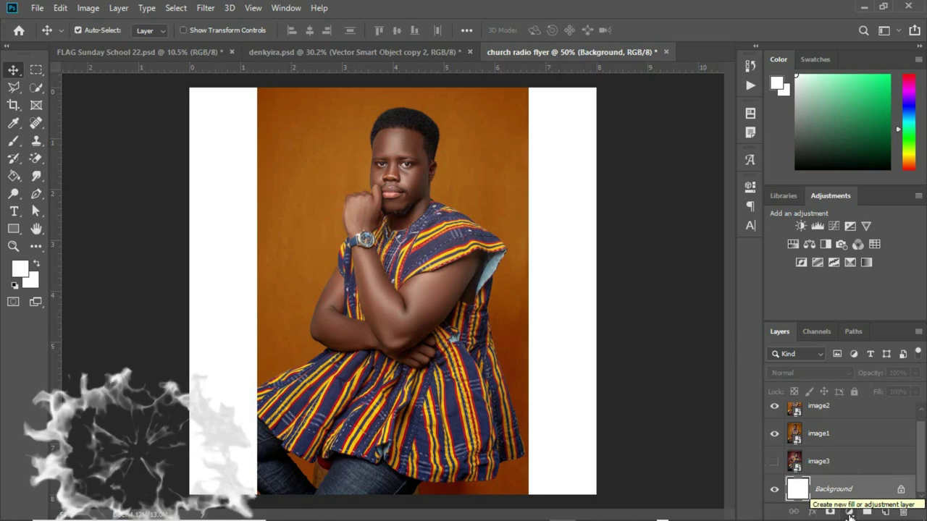
Add a Solid Color fill layer using the backdrop colour #8f4401 sampled from the photo.
{"action": "left_click", "coordinate": [849, 515]}
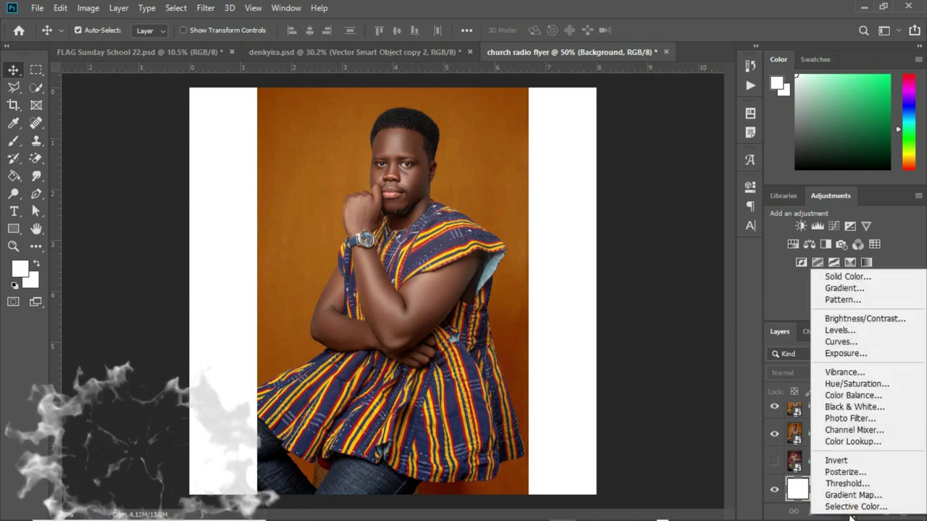
{"action": "left_click", "coordinate": [845, 278]}
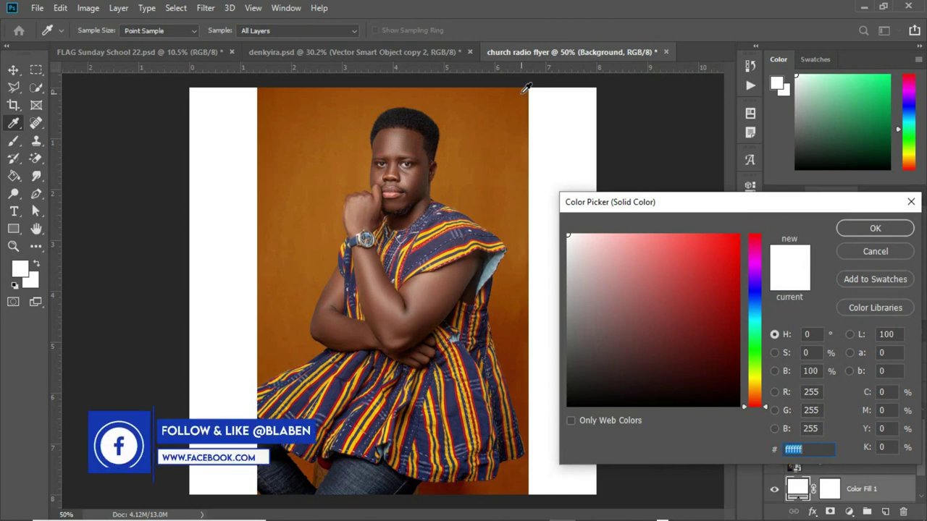
{"action": "left_click", "coordinate": [527, 89]}
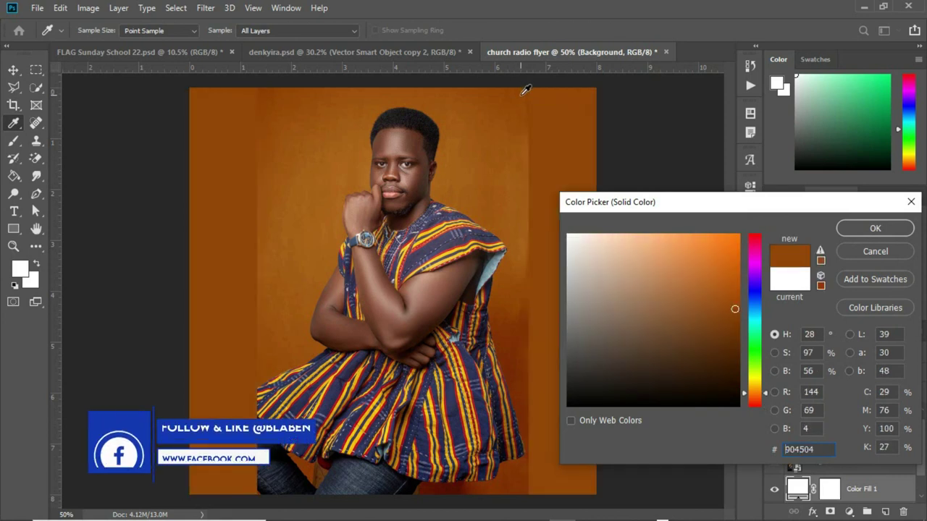
{"action": "left_click", "coordinate": [527, 100]}
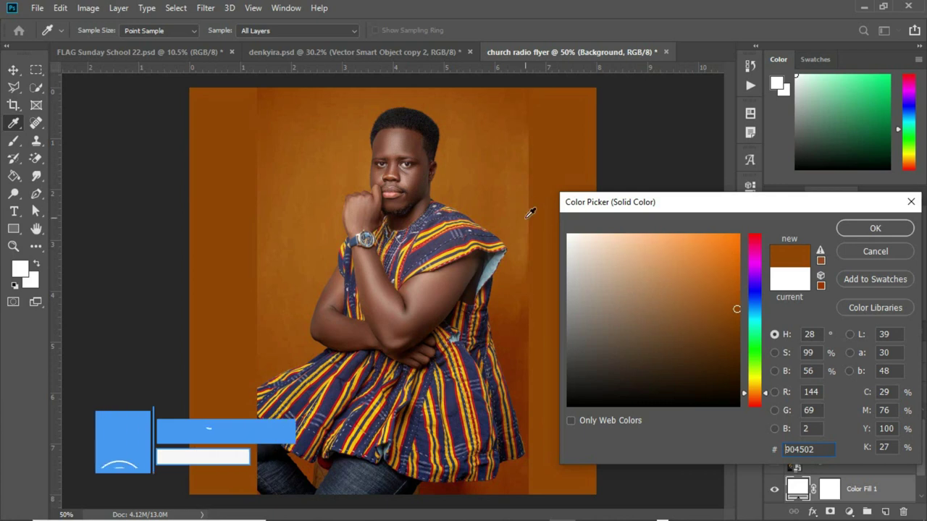
{"action": "left_click", "coordinate": [515, 382]}
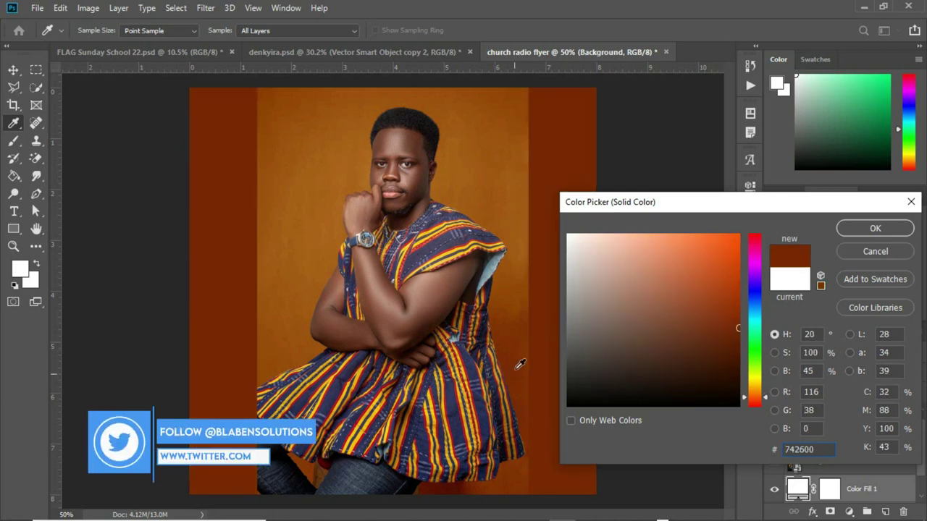
{"action": "left_click", "coordinate": [520, 100]}
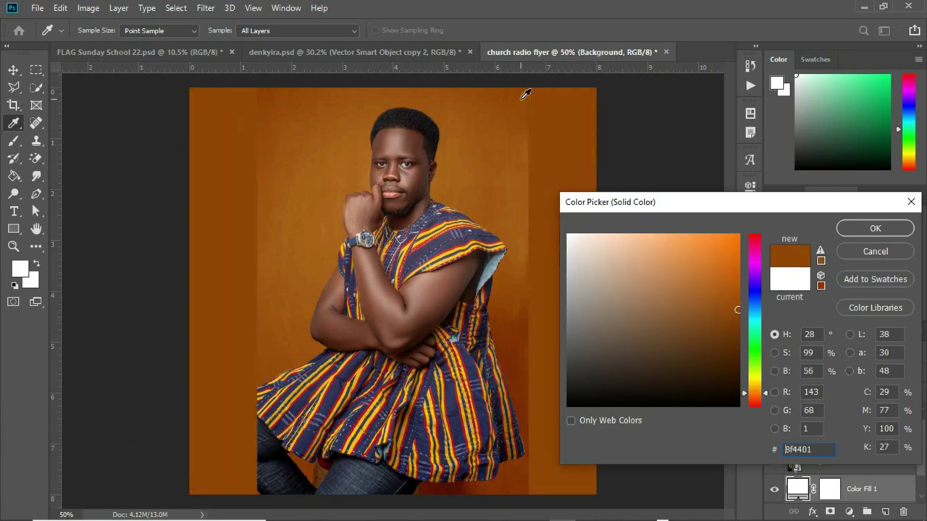
{"action": "left_click", "coordinate": [865, 229]}
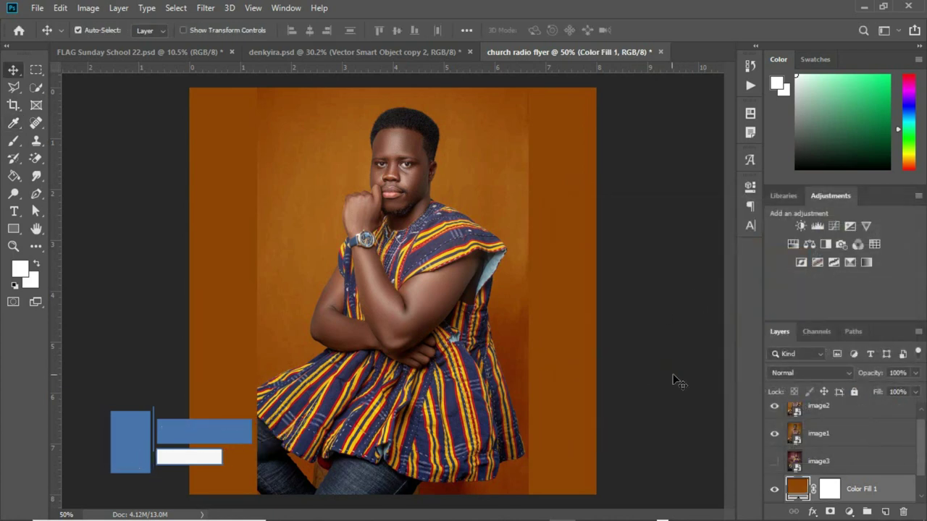
Add an empty Layer 1 and switch to an enlarged Brush tool.
{"action": "left_click", "coordinate": [886, 513]}
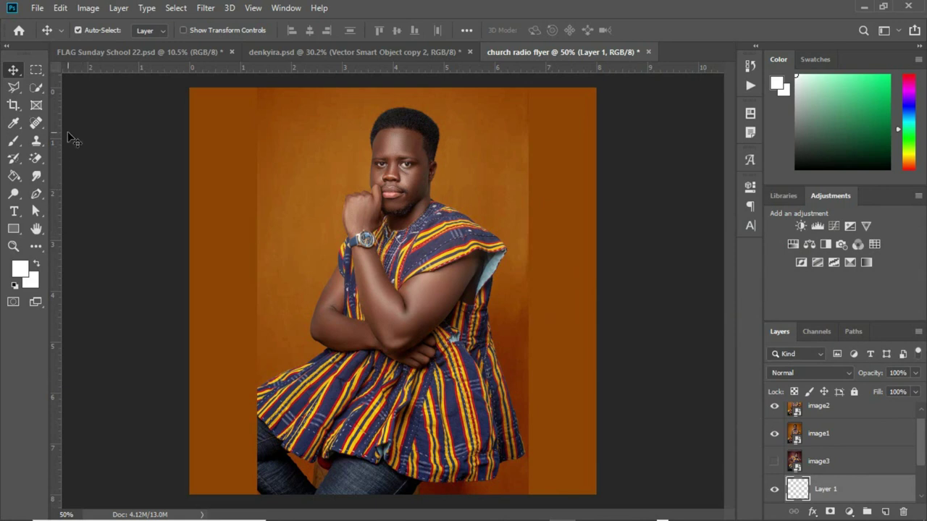
{"action": "left_click", "coordinate": [15, 142]}
{"action": "left_click", "coordinate": [14, 141]}
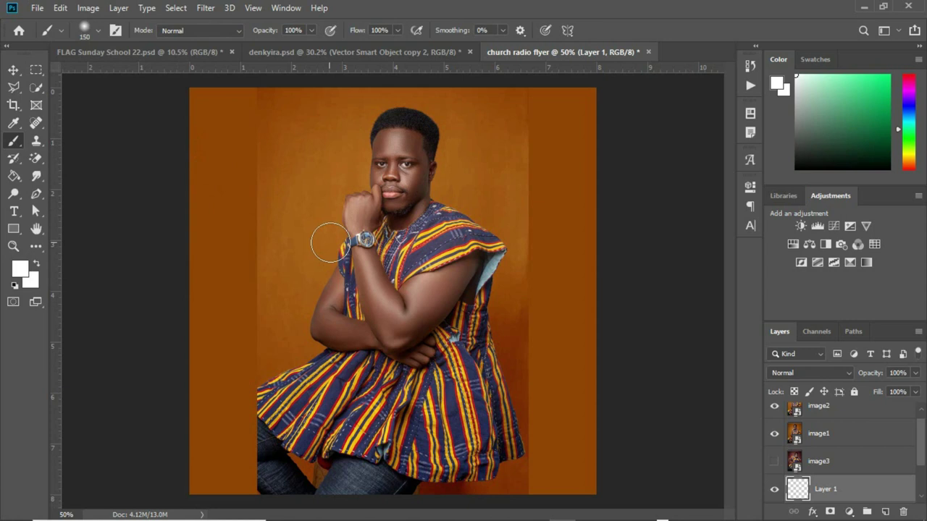
{"action": "key", "text": "bracketright"}
{"action": "key", "text": "bracketright"}
{"action": "key", "text": "bracketright"}
{"action": "key", "text": "bracketright"}
{"action": "key", "text": "bracketright"}
{"action": "key", "text": "bracketright"}
{"action": "key", "text": "bracketright"}
{"action": "key", "text": "bracketleft"}
{"action": "key", "text": "bracketright"}
Set the foreground colour to light orange #f09736 in the Color Picker.
{"action": "key", "text": "i"}
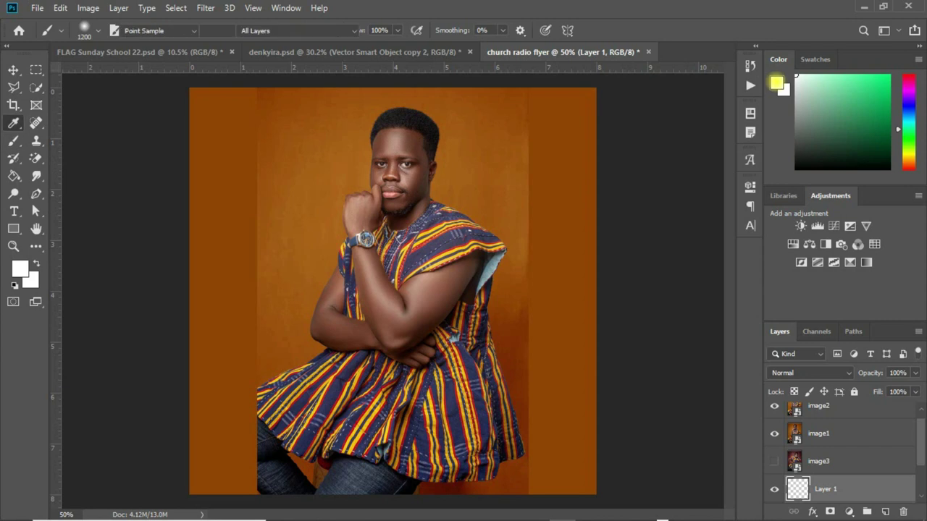
{"action": "left_click", "coordinate": [776, 83]}
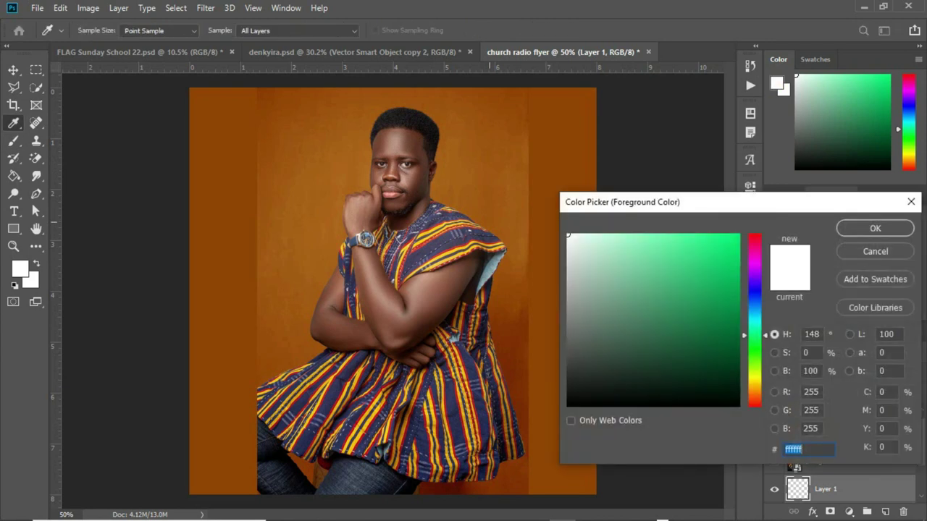
{"action": "left_click", "coordinate": [487, 224]}
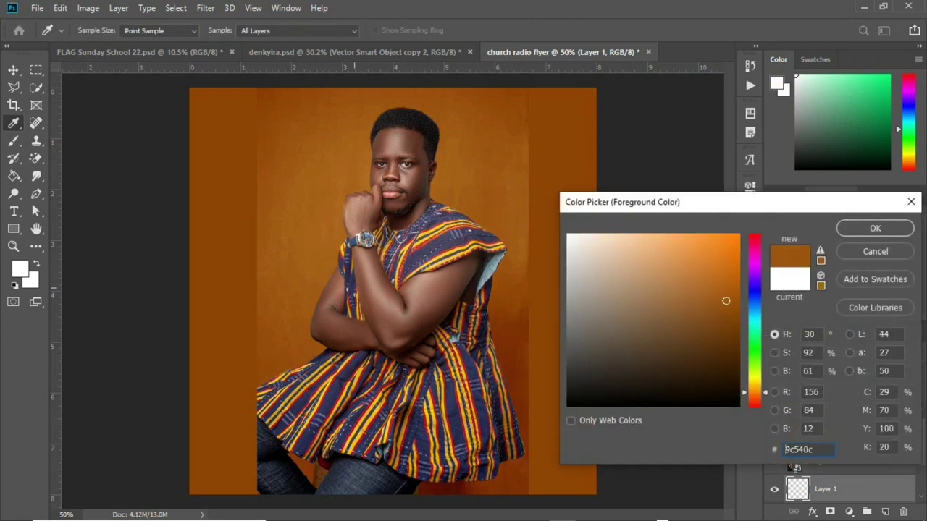
{"action": "left_click", "coordinate": [311, 259]}
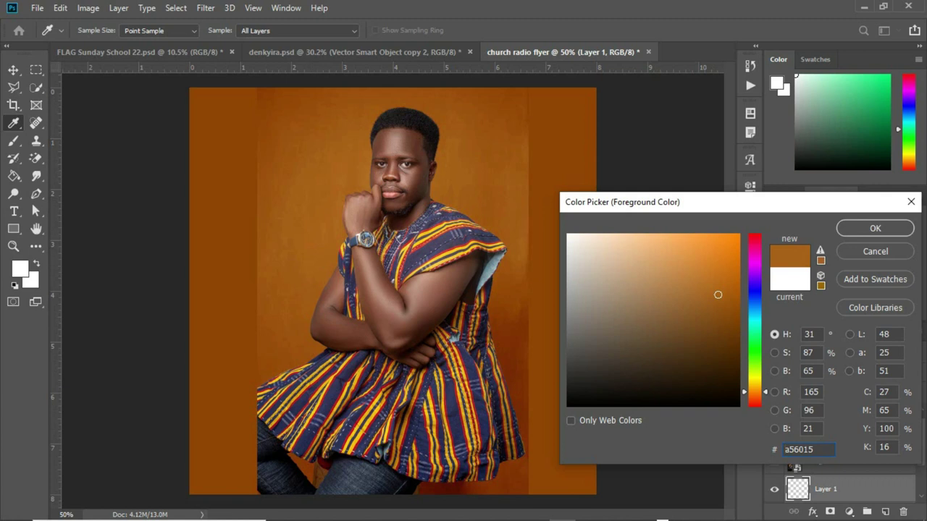
{"action": "left_click", "coordinate": [701, 244]}
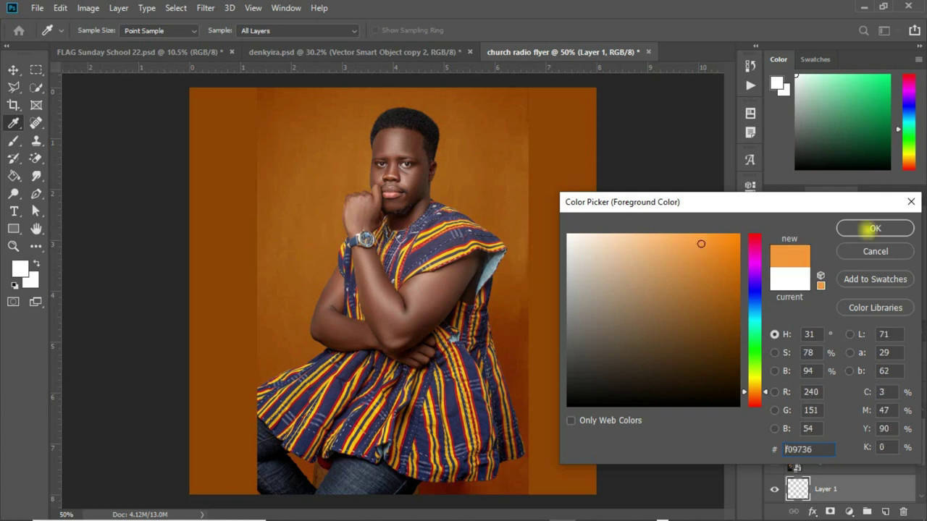
{"action": "left_click", "coordinate": [874, 228]}
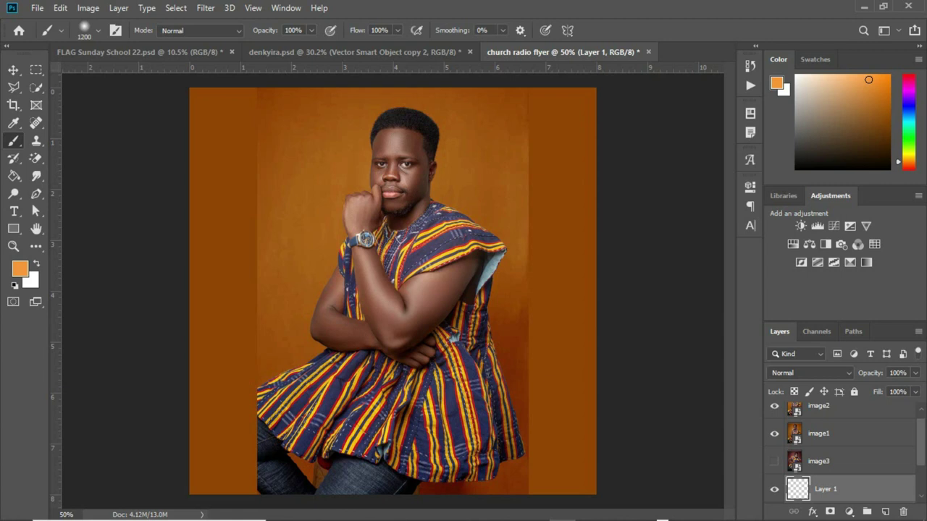
Hide image1 and image2, then paint a soft orange glow at the canvas centre.
{"action": "left_click", "coordinate": [774, 434]}
{"action": "left_click", "coordinate": [774, 434]}
{"action": "left_click", "coordinate": [774, 406]}
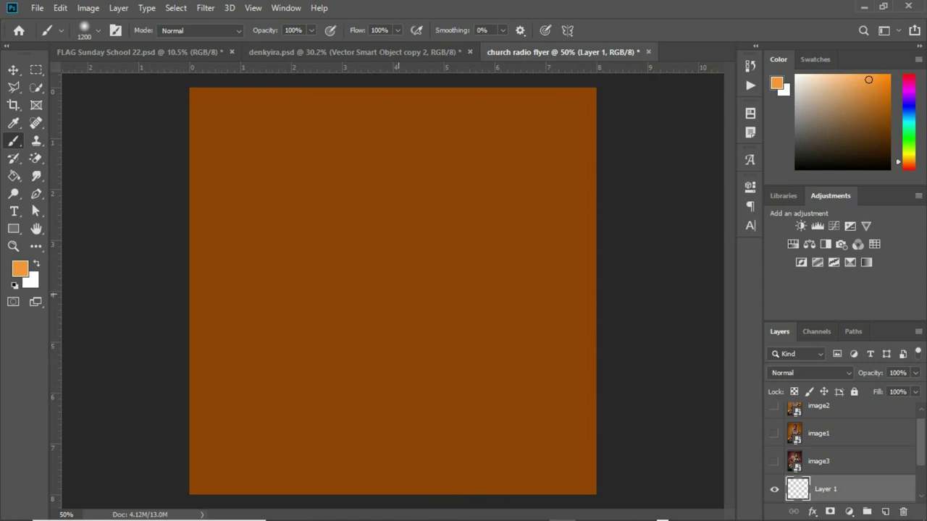
{"action": "left_click", "coordinate": [395, 293]}
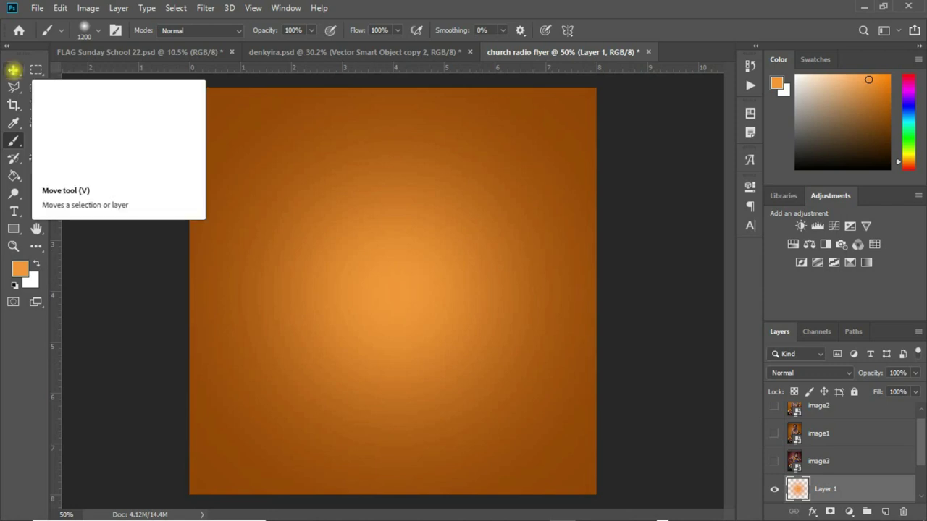
{"action": "left_click", "coordinate": [13, 70]}
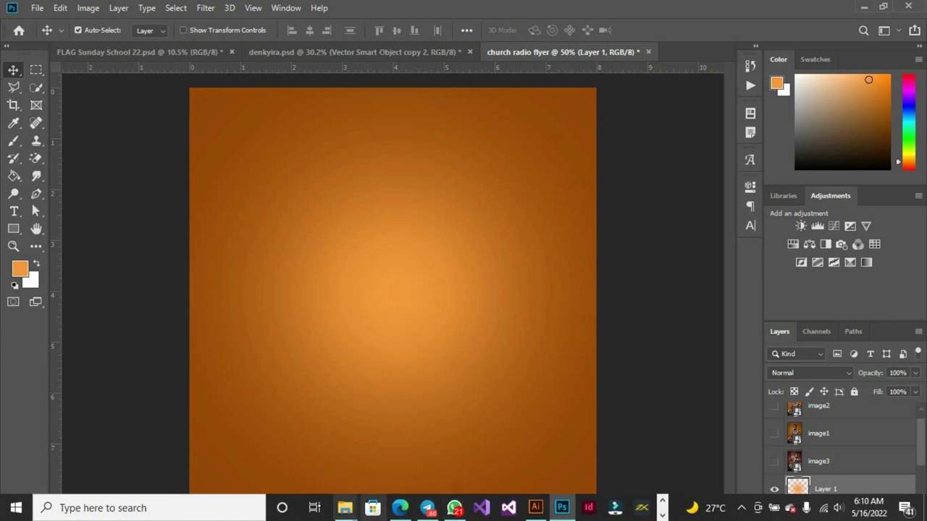
Bring the Church Radio folder forward in File Explorer and select only the cloth image.
{"action": "mouse_move", "coordinate": [345, 508]}
{"action": "left_click", "coordinate": [407, 439]}
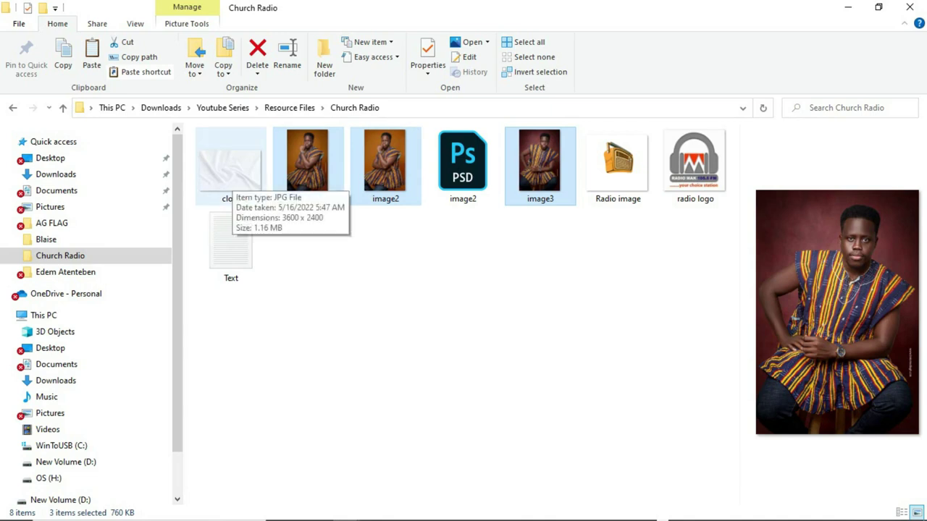
{"action": "left_click", "coordinate": [239, 174]}
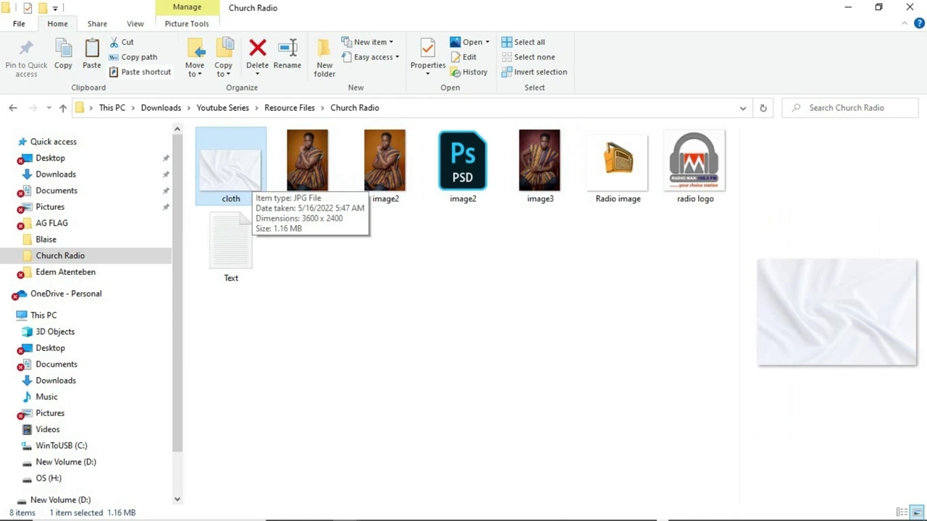
{"action": "left_click", "coordinate": [252, 179]}
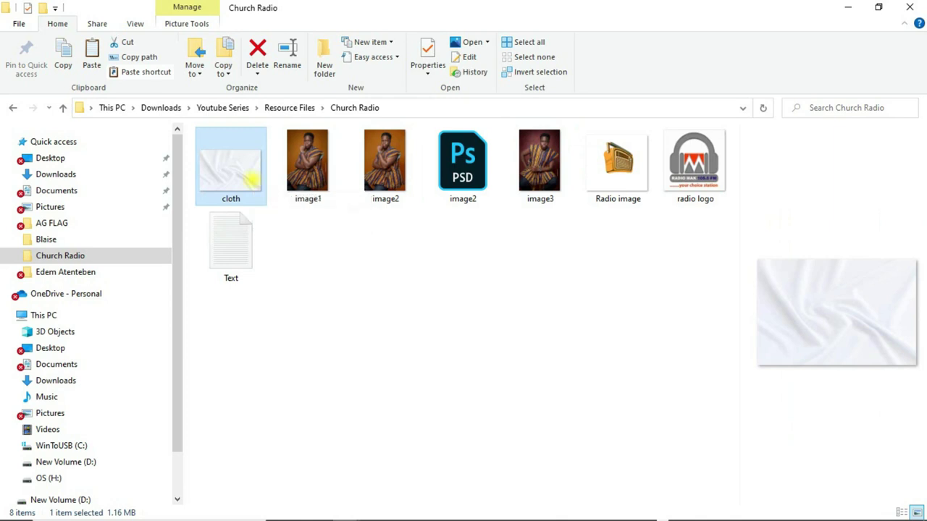
Place the cloth image into the flyer and scale it past the canvas edges.
{"action": "left_click_drag", "start_coordinate": [255, 179], "coordinate": [428, 317]}
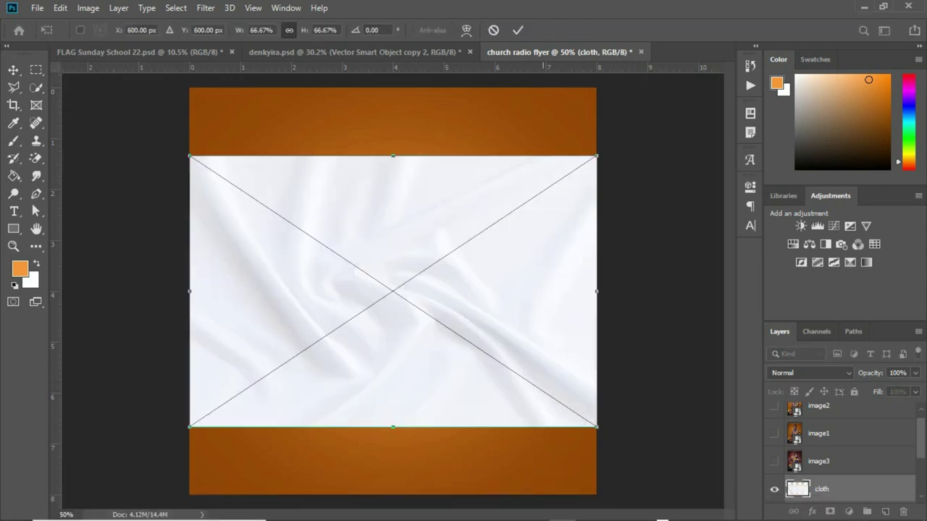
{"action": "left_click_drag", "start_coordinate": [596, 157], "coordinate": [705, 83]}
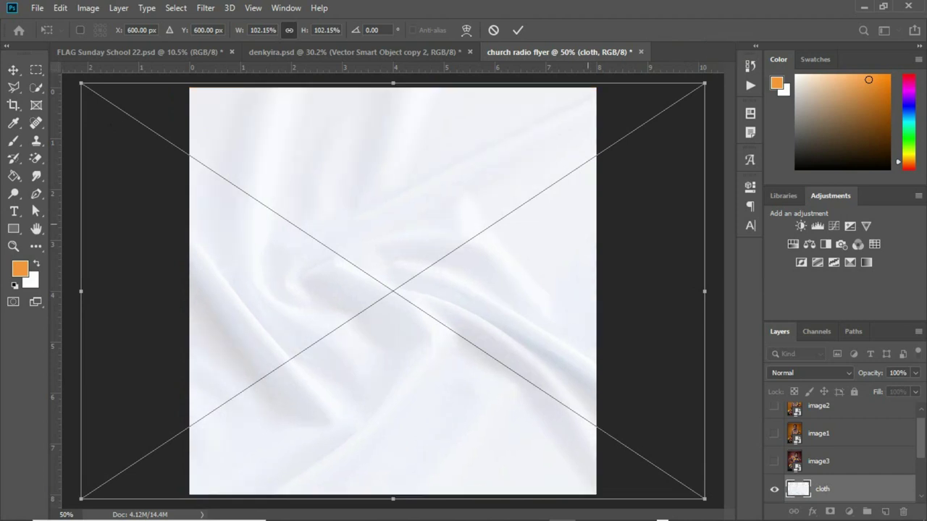
{"action": "key", "text": "Return"}
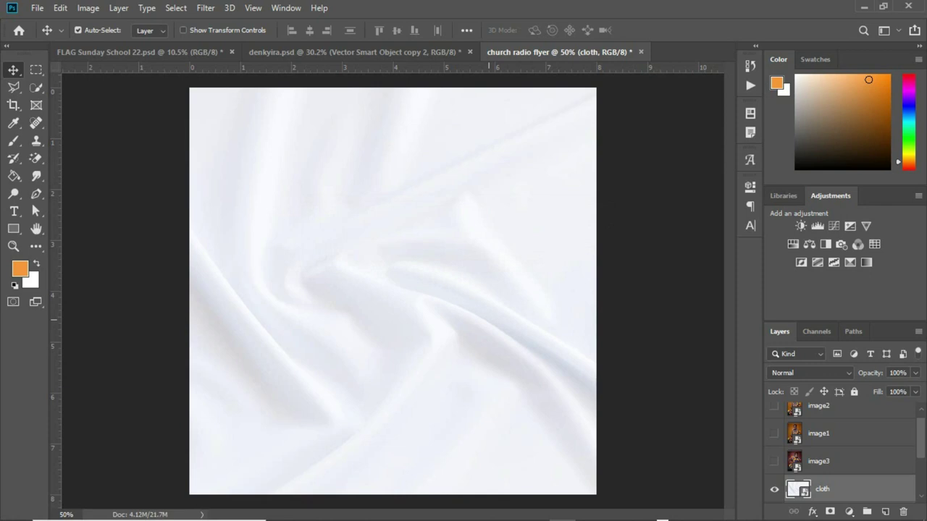
Show the cloth layer's blend mode dropdown in the Layers panel.
{"action": "scroll", "coordinate": [840, 449], "scroll_direction": "down", "scroll_amount": 2}
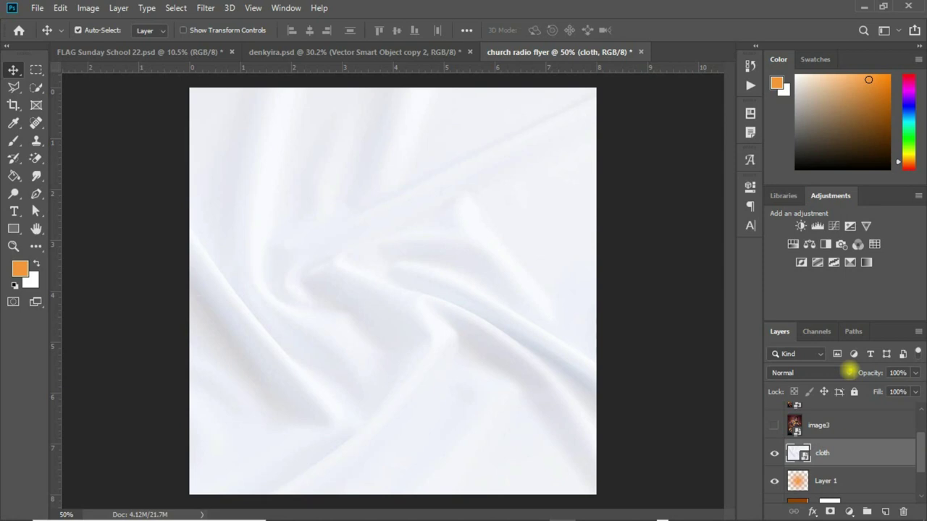
{"action": "left_click", "coordinate": [849, 371]}
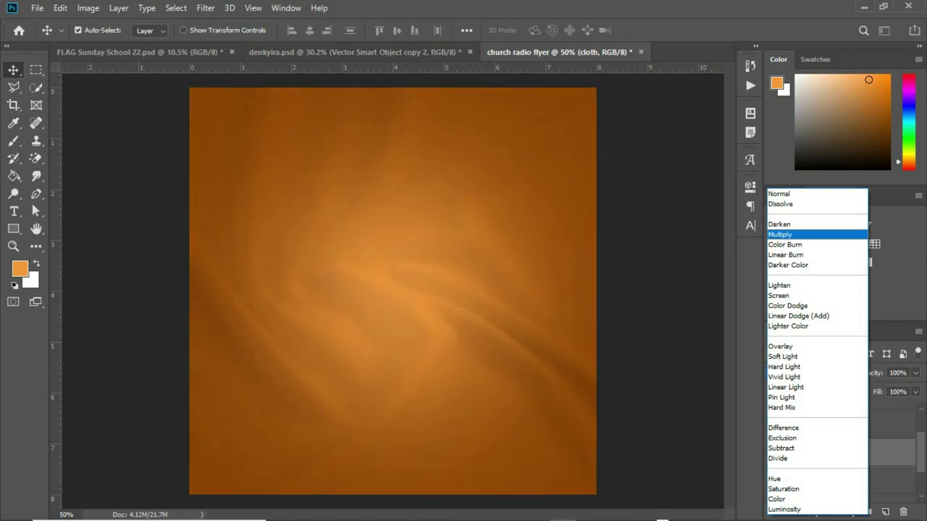
Preview the cloth layer's blend modes from Color Burn to Overlay and settle on Linear Burn.
{"action": "key", "text": "Down"}
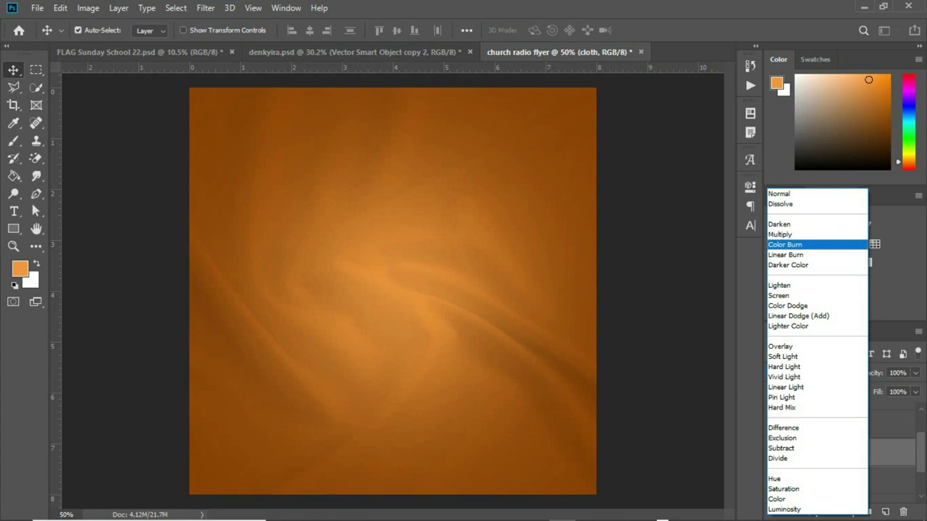
{"action": "key", "text": "Down"}
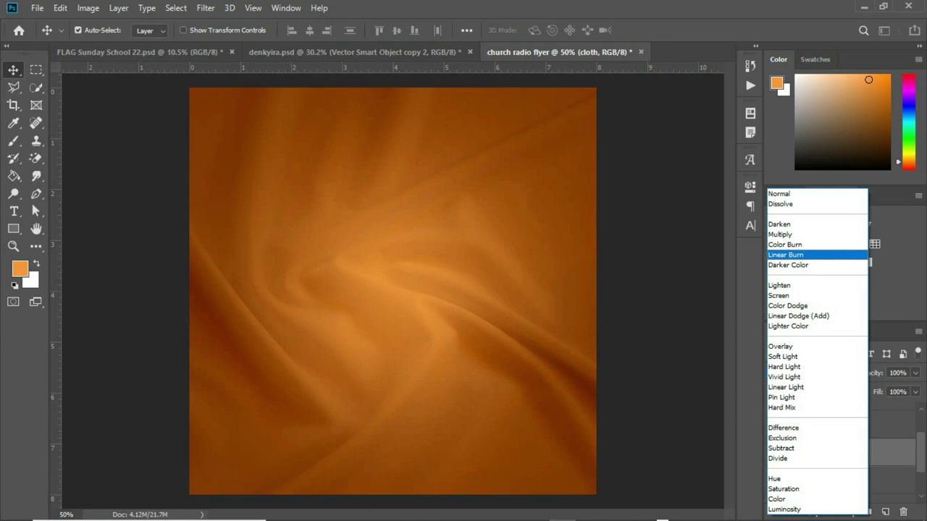
{"action": "key", "text": "Down"}
{"action": "key", "text": "Down"}
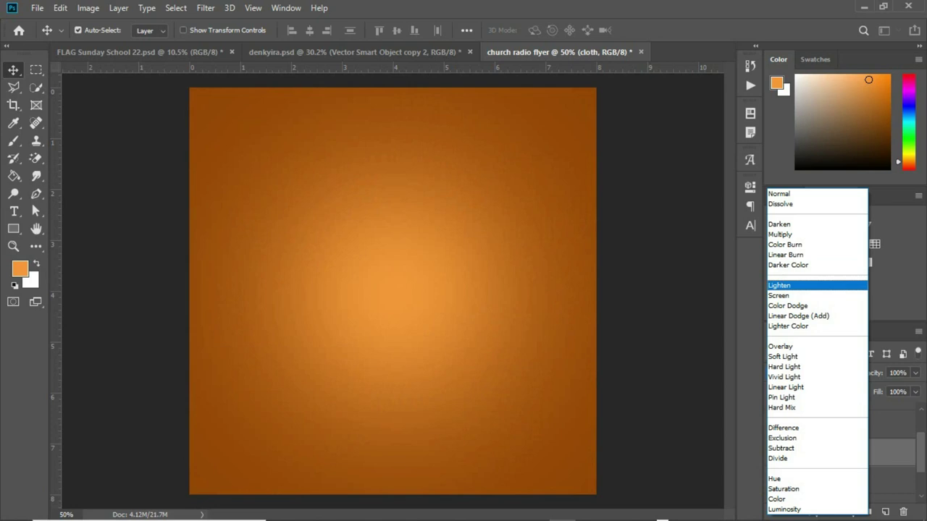
{"action": "key", "text": "Down"}
{"action": "key", "text": "Down"}
{"action": "key", "text": "Down"}
{"action": "key", "text": "Down"}
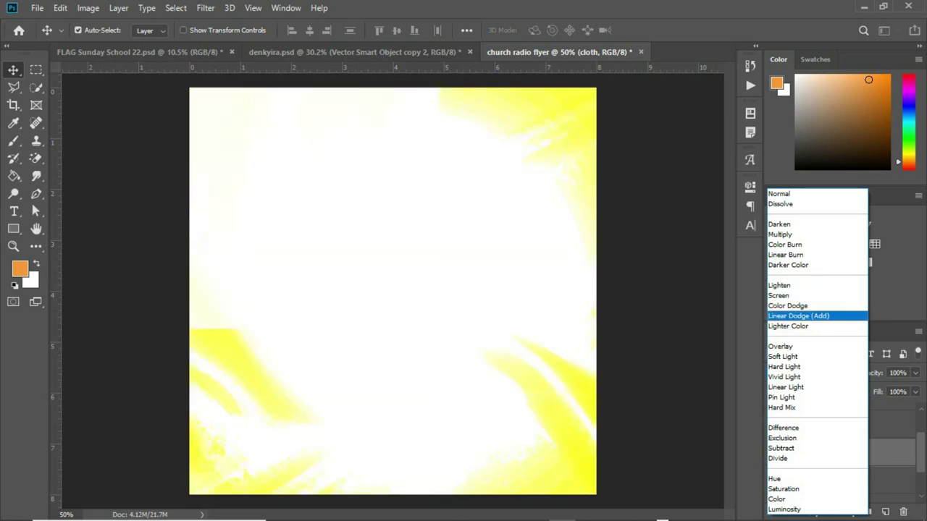
{"action": "key", "text": "Down"}
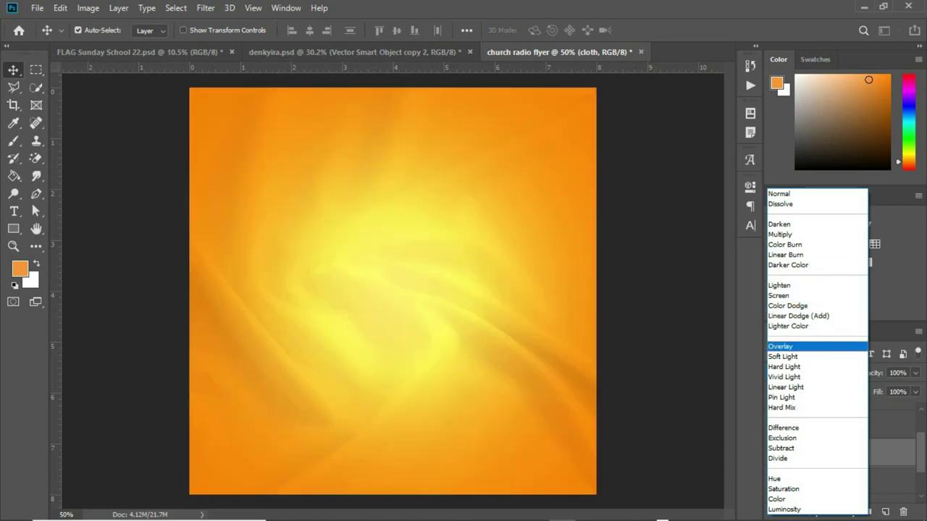
{"action": "key", "text": "Down"}
{"action": "key", "text": "Down"}
{"action": "key", "text": "Down"}
{"action": "key", "text": "Down"}
{"action": "key", "text": "Down"}
{"action": "key", "text": "Up"}
{"action": "key", "text": "Up"}
{"action": "key", "text": "Up"}
{"action": "key", "text": "Up"}
{"action": "key", "text": "Up"}
{"action": "key", "text": "Up"}
{"action": "key", "text": "Up"}
{"action": "key", "text": "Up"}
{"action": "key", "text": "Up"}
{"action": "key", "text": "Up"}
{"action": "key", "text": "Up"}
{"action": "key", "text": "Up"}
{"action": "key", "text": "Up"}
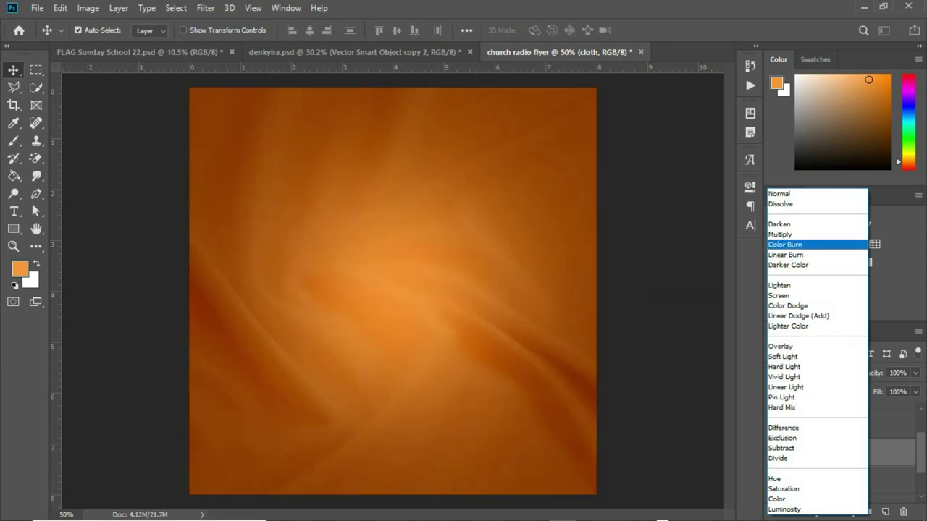
{"action": "key", "text": "Down"}
{"action": "key", "text": "Return"}
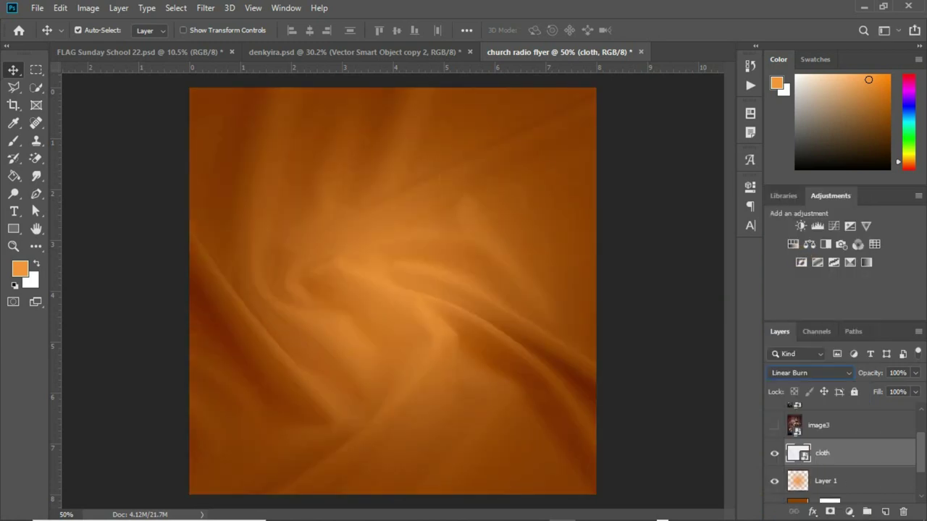
{"action": "scroll", "coordinate": [918, 445], "scroll_direction": "down", "scroll_amount": 2}
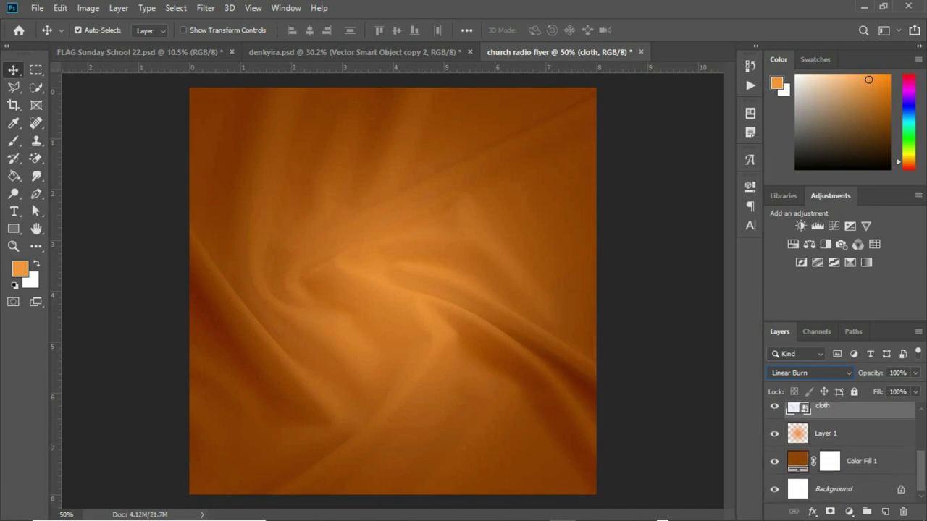
{"action": "scroll", "coordinate": [840, 449], "scroll_direction": "up", "scroll_amount": 1}
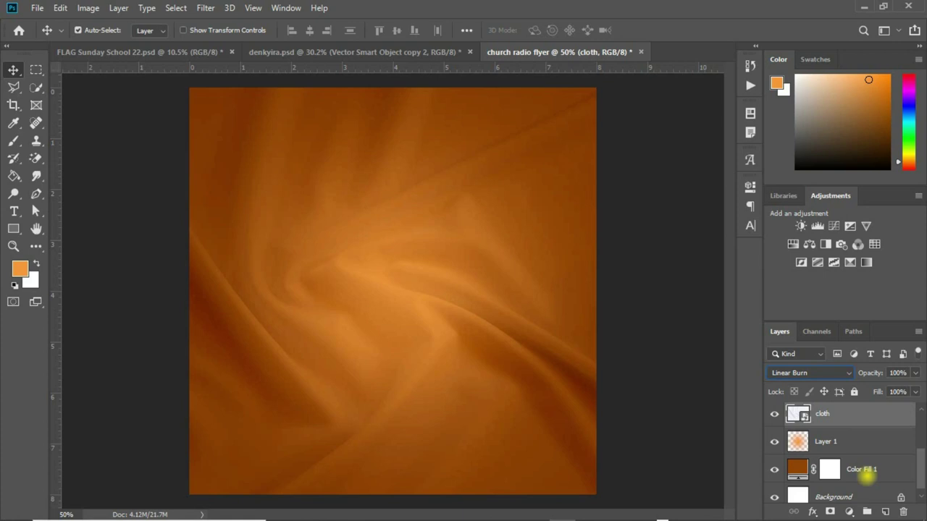
Group the cloth, Layer 1 and Color Fill 1 layers and name the group 'background layer'.
{"action": "left_click", "coordinate": [861, 469], "text": "shift"}
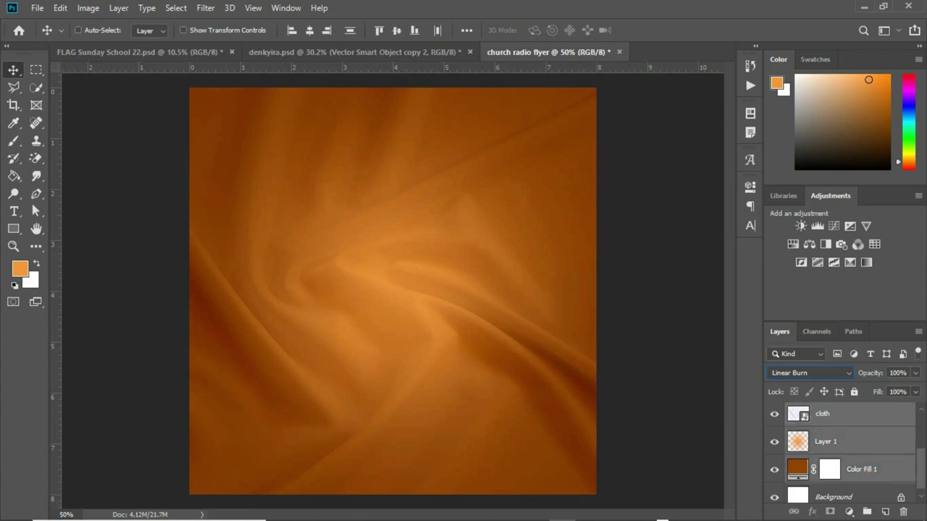
{"action": "key", "text": "ctrl+g"}
{"action": "double_click", "coordinate": [825, 467]}
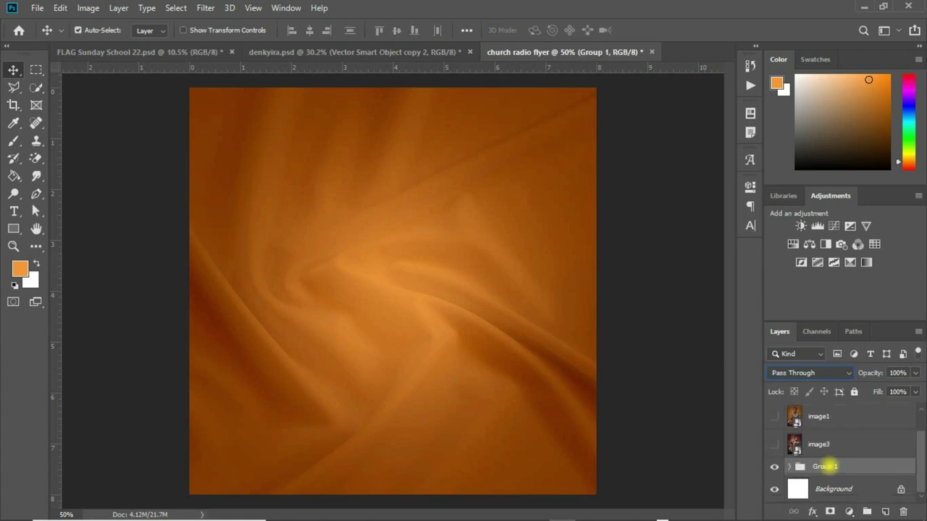
{"action": "type", "text": "bac"}
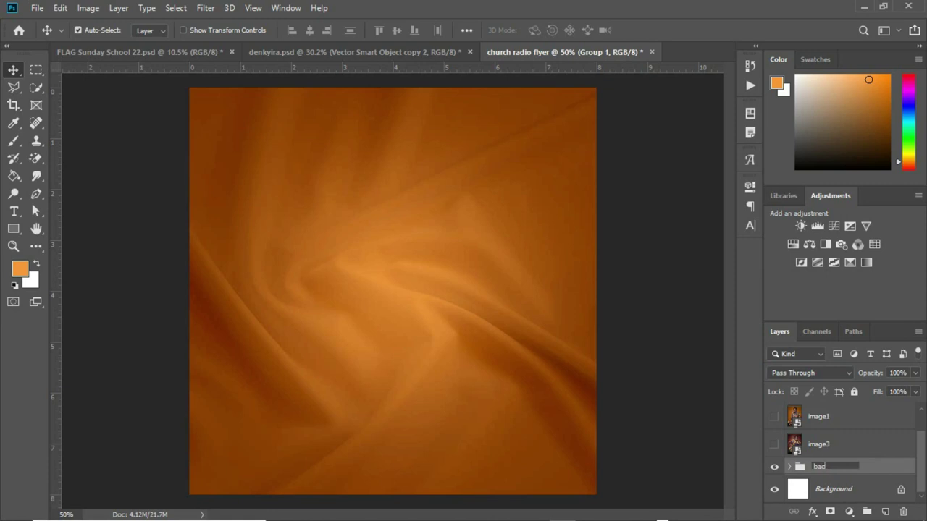
{"action": "type", "text": "kground layer"}
{"action": "left_click", "coordinate": [919, 447]}
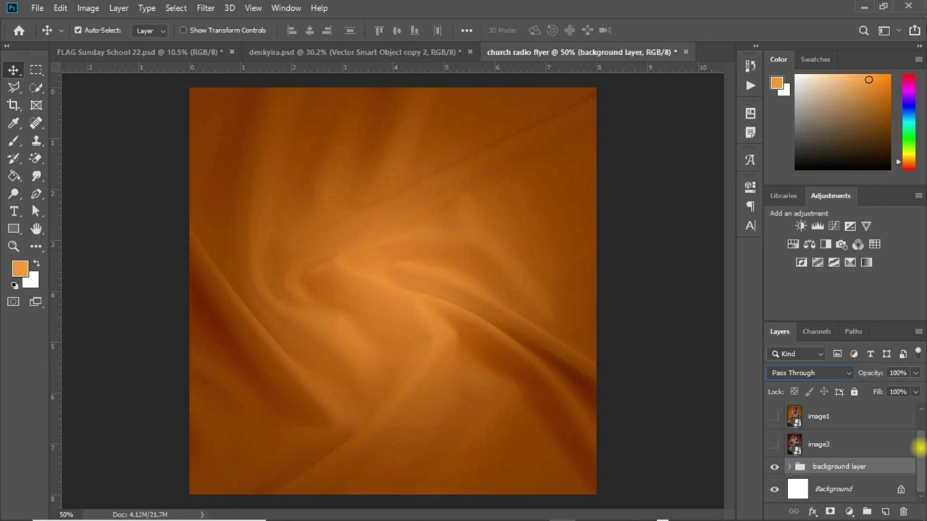
{"action": "scroll", "coordinate": [918, 447], "scroll_direction": "up", "scroll_amount": 2}
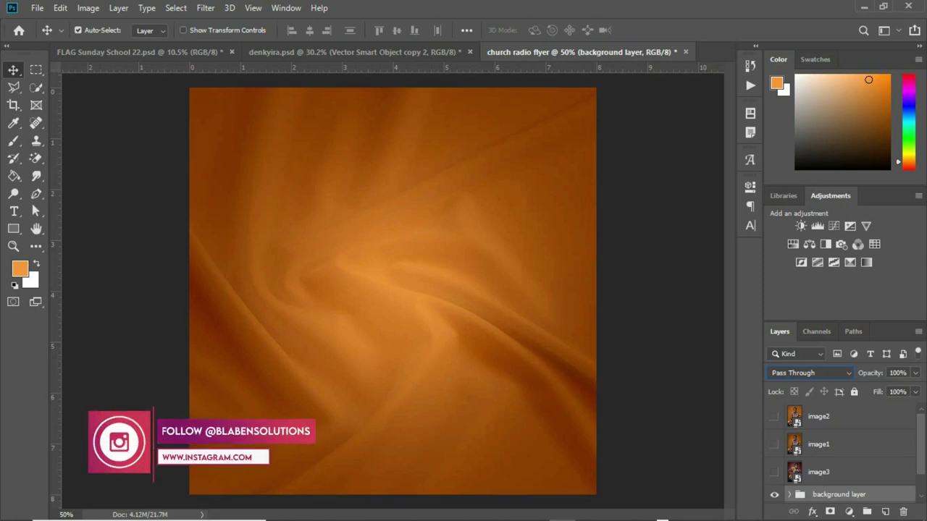
Draw a white-filled rectangle at the flyer's top edge and shift it slightly right.
{"action": "left_click", "coordinate": [13, 229]}
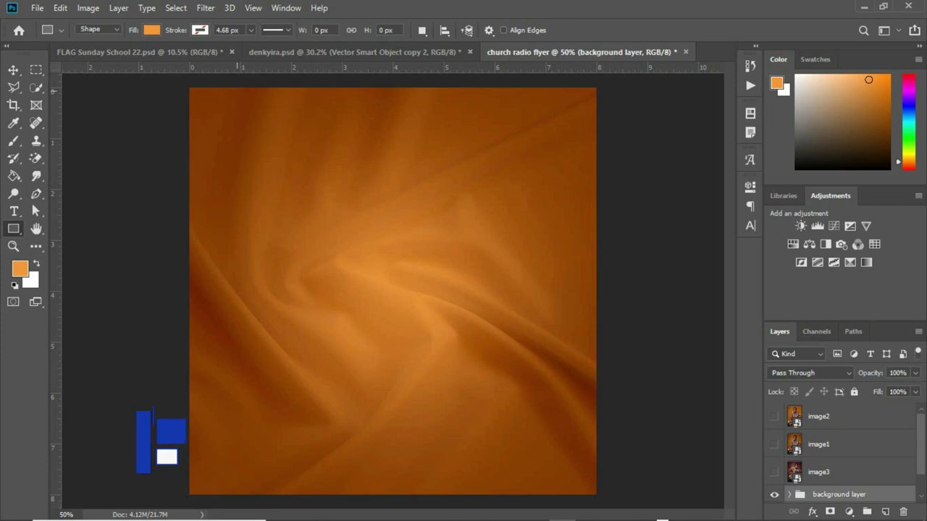
{"action": "left_click_drag", "start_coordinate": [234, 86], "coordinate": [290, 149]}
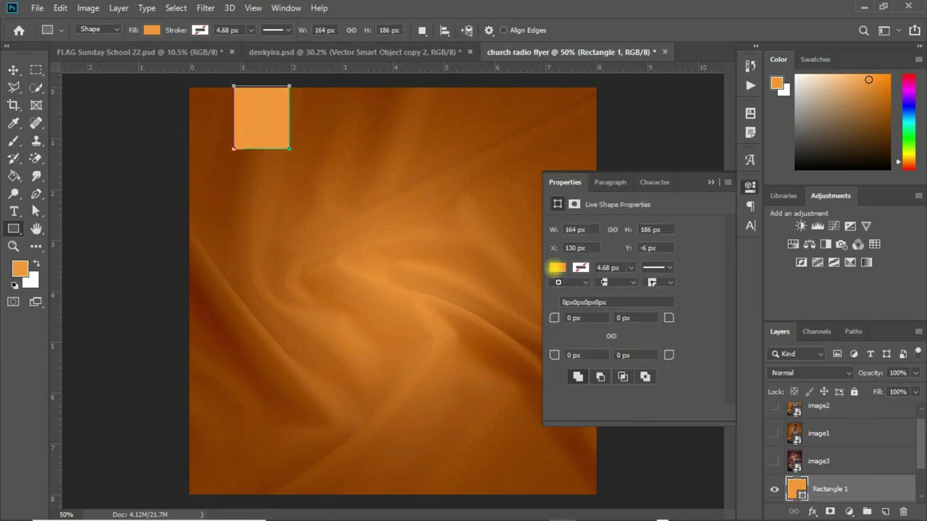
{"action": "left_click", "coordinate": [558, 267]}
{"action": "left_click", "coordinate": [570, 339]}
{"action": "left_click", "coordinate": [578, 339]}
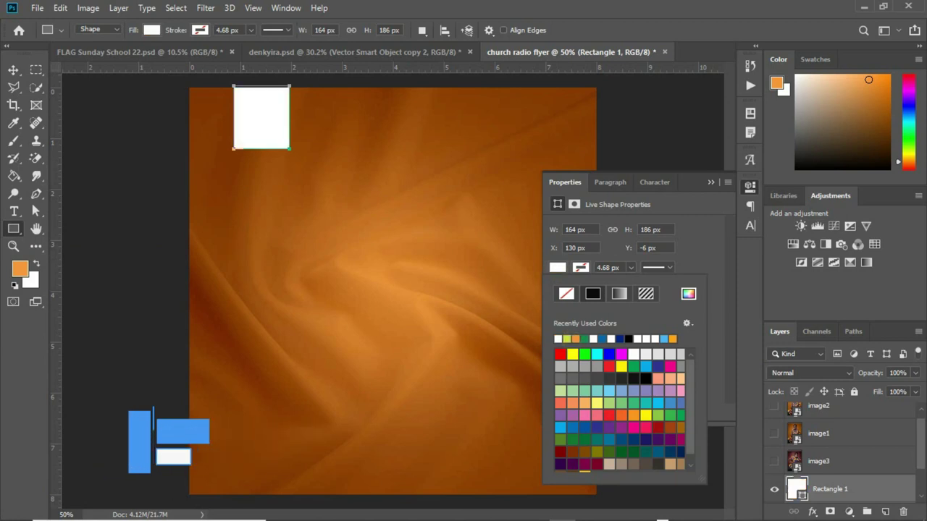
{"action": "left_click", "coordinate": [13, 70]}
{"action": "left_click_drag", "start_coordinate": [273, 118], "coordinate": [303, 122]}
{"action": "left_click", "coordinate": [79, 30]}
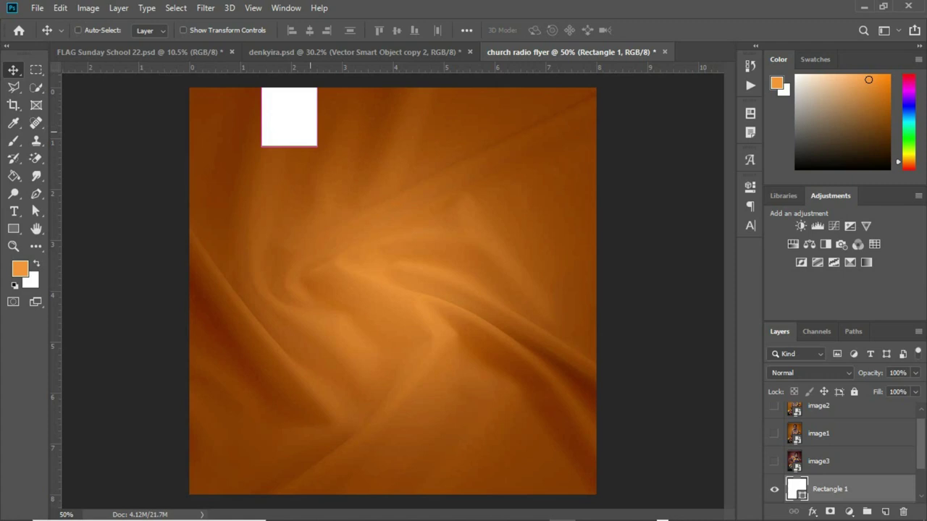
Warp the white rectangle's bottom edge into a wave and nudge the banner down slightly.
{"action": "key", "text": "ctrl+t"}
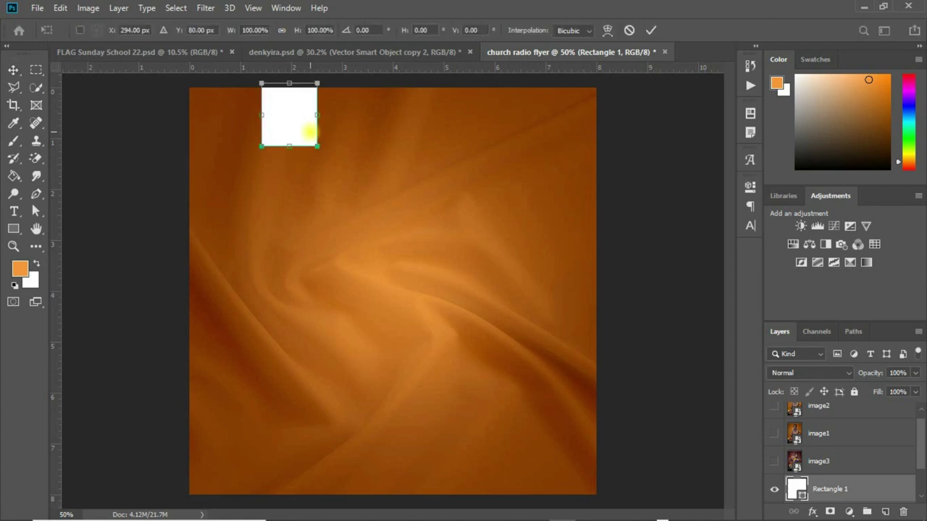
{"action": "right_click", "coordinate": [308, 132]}
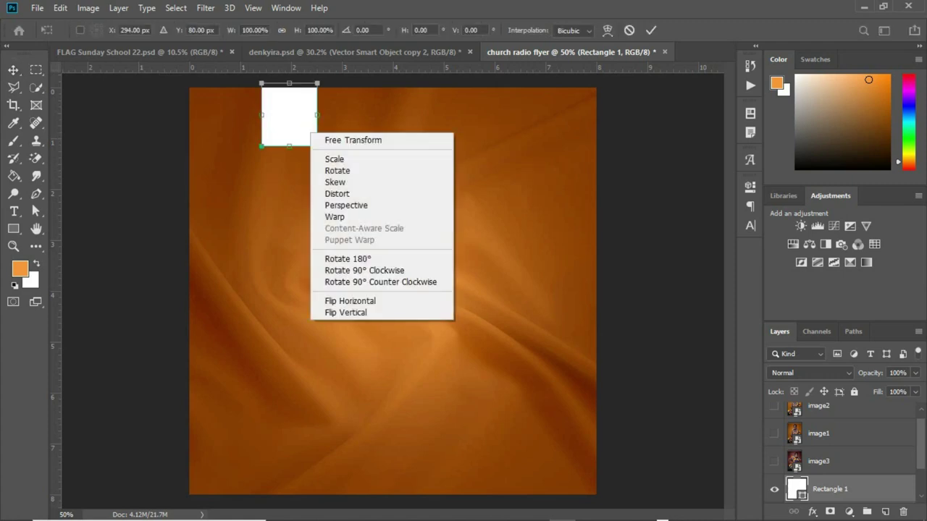
{"action": "left_click", "coordinate": [341, 216]}
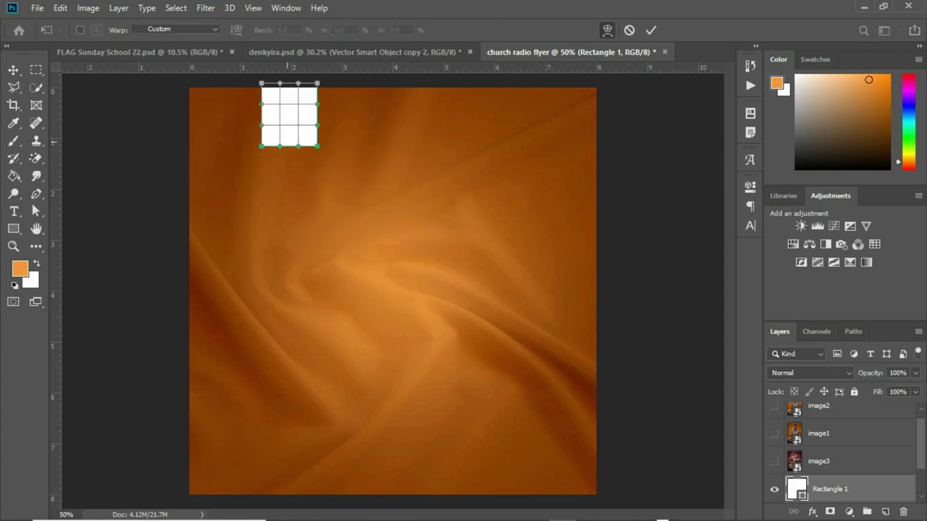
{"action": "left_click", "coordinate": [280, 147]}
{"action": "left_click_drag", "start_coordinate": [280, 147], "coordinate": [293, 157]}
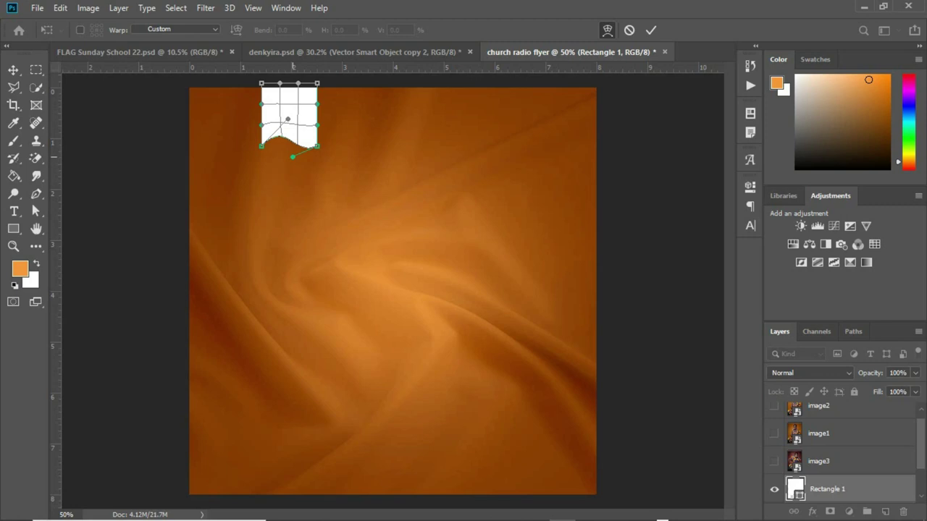
{"action": "left_click_drag", "start_coordinate": [288, 119], "coordinate": [289, 114]}
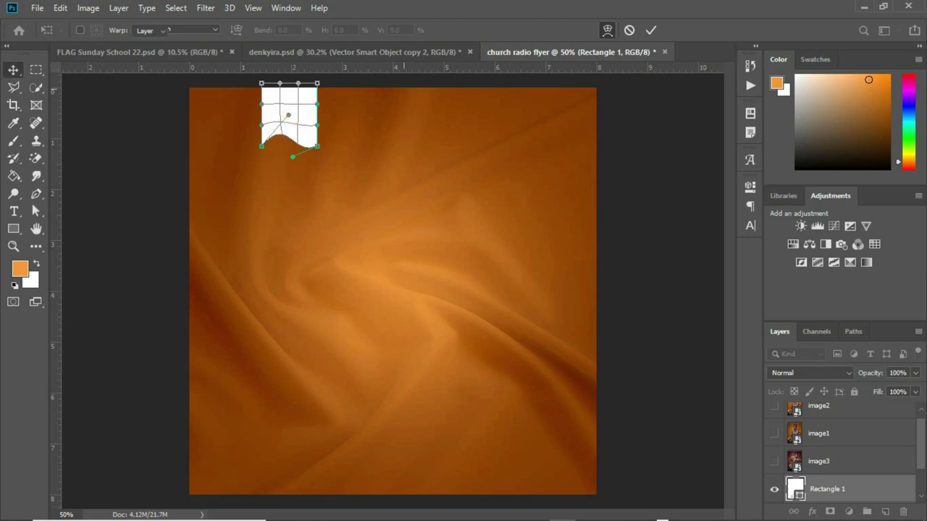
{"action": "key", "text": "Return"}
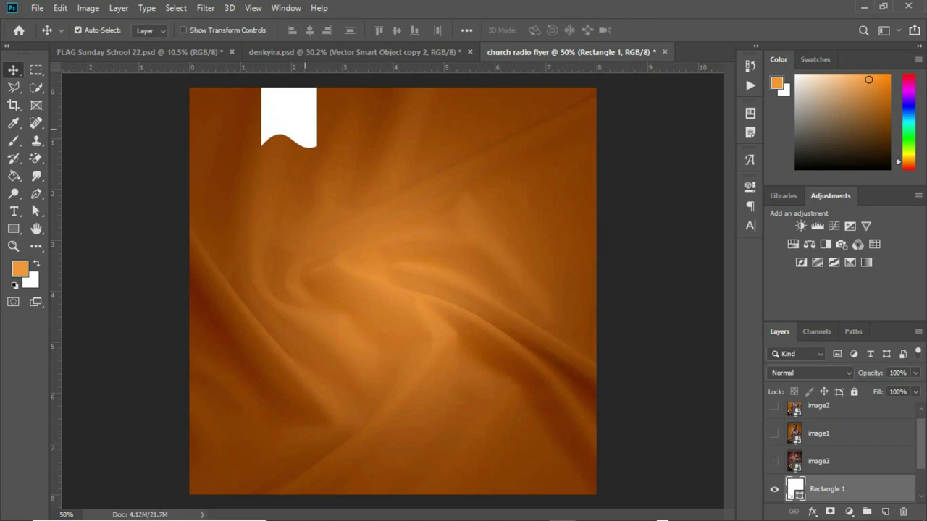
{"action": "key", "text": "shift+Down"}
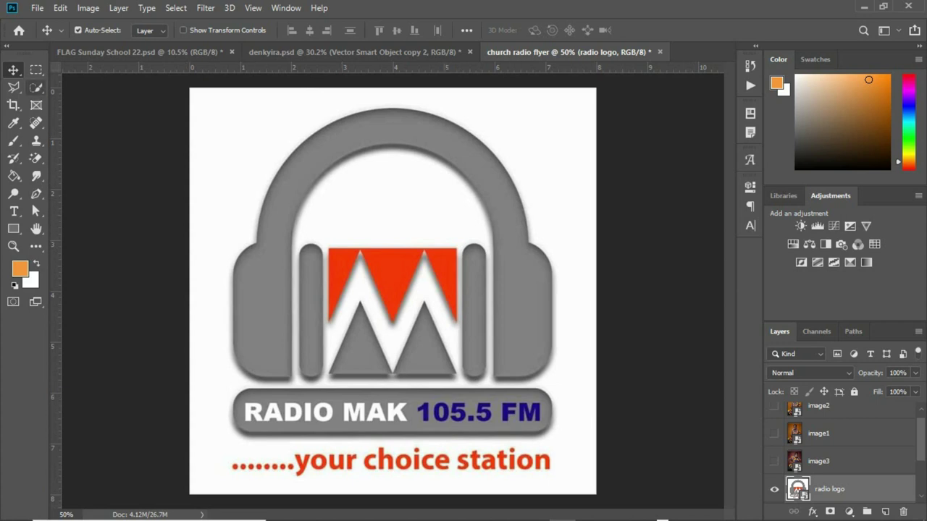
Select the logo's white background with the Magic Wand and hide it with a layer mask.
{"action": "left_click", "coordinate": [36, 87]}
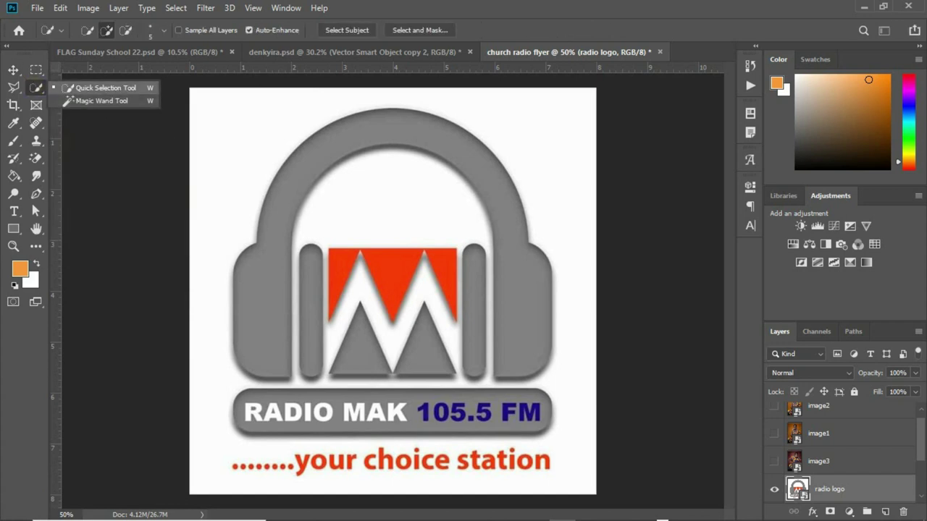
{"action": "left_click", "coordinate": [81, 101]}
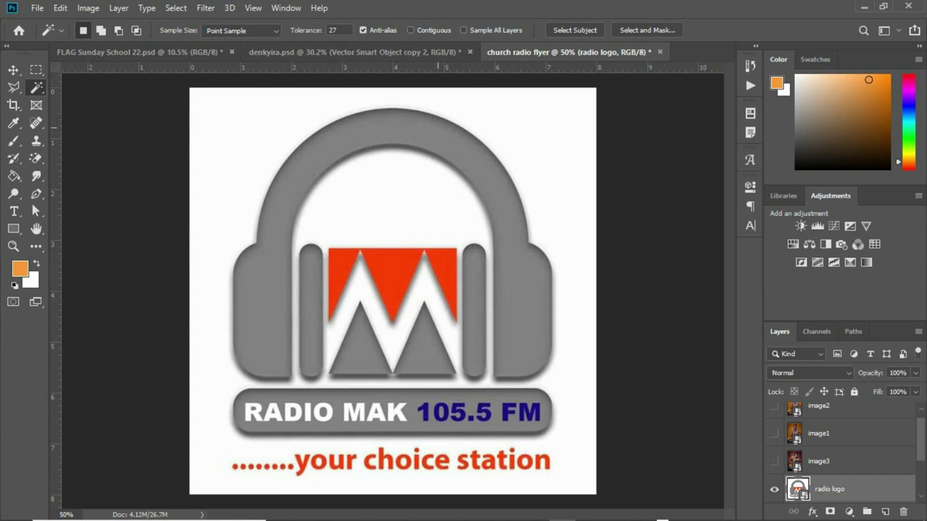
{"action": "left_click", "coordinate": [254, 132]}
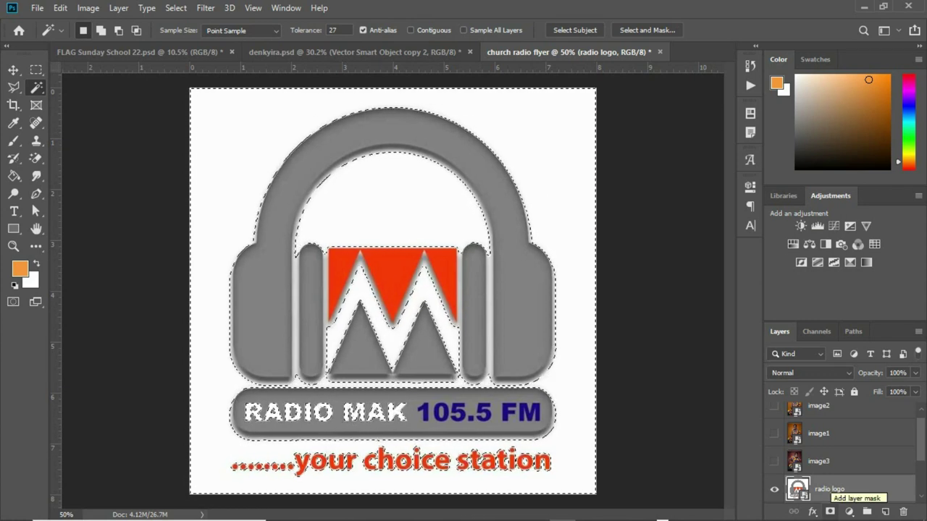
{"action": "left_click", "coordinate": [830, 512]}
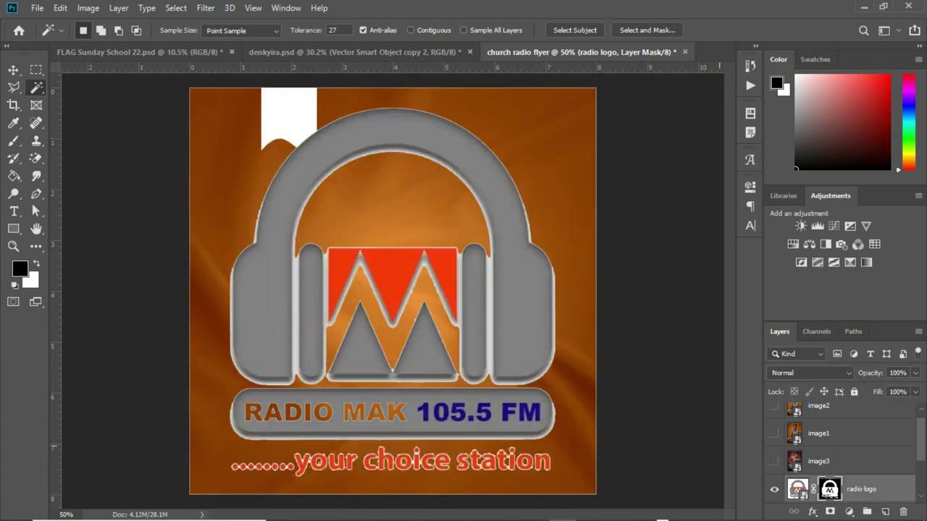
Scale the radio logo down onto the white banner and nudge it slightly lower.
{"action": "key", "text": "v"}
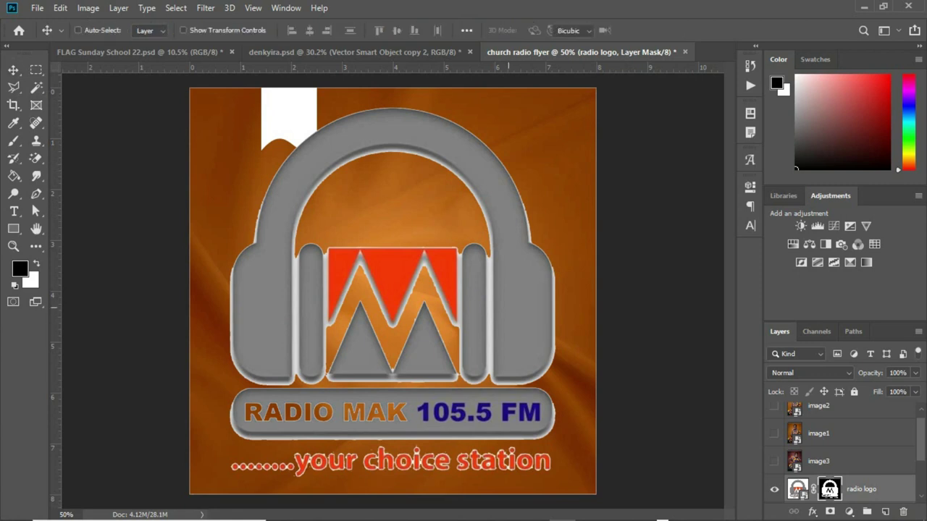
{"action": "key", "text": "ctrl+t"}
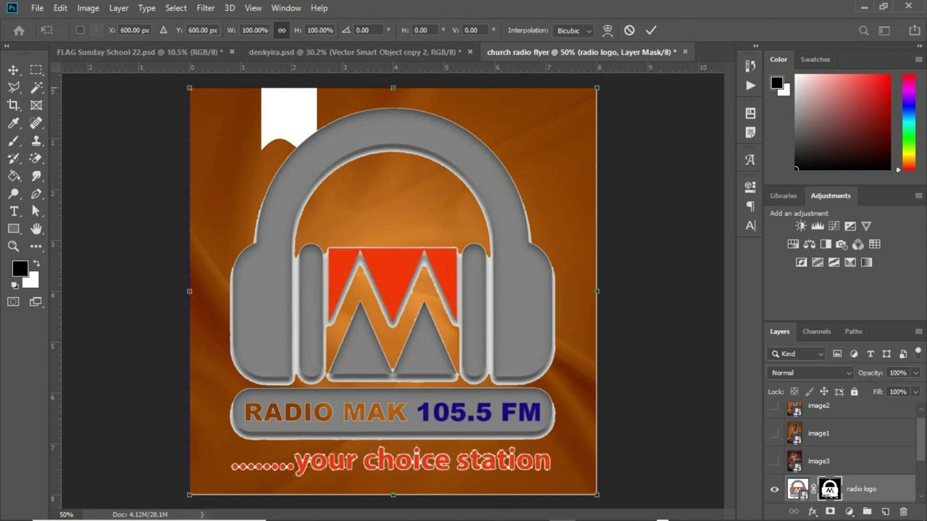
{"action": "left_click_drag", "start_coordinate": [596, 88], "coordinate": [299, 92]}
{"action": "key", "text": "Down"}
{"action": "key", "text": "Down"}
{"action": "key", "text": "Down"}
{"action": "key", "text": "Down"}
{"action": "key", "text": "Down"}
{"action": "key", "text": "Down"}
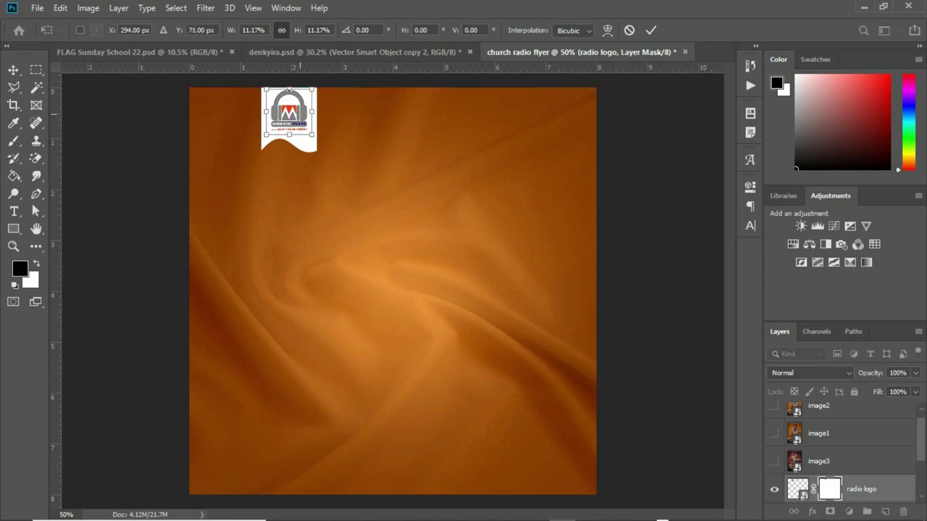
{"action": "key", "text": "Return"}
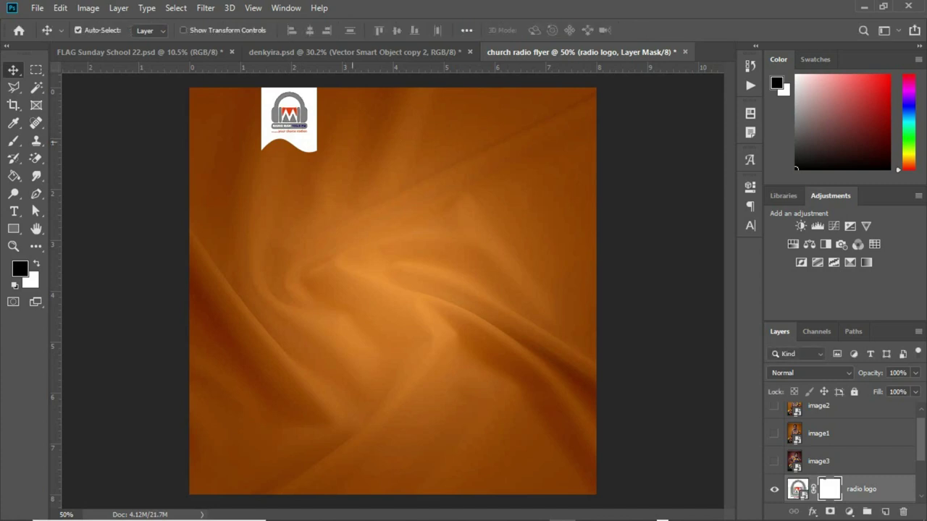
{"action": "scroll", "coordinate": [840, 449], "scroll_direction": "down", "scroll_amount": 1}
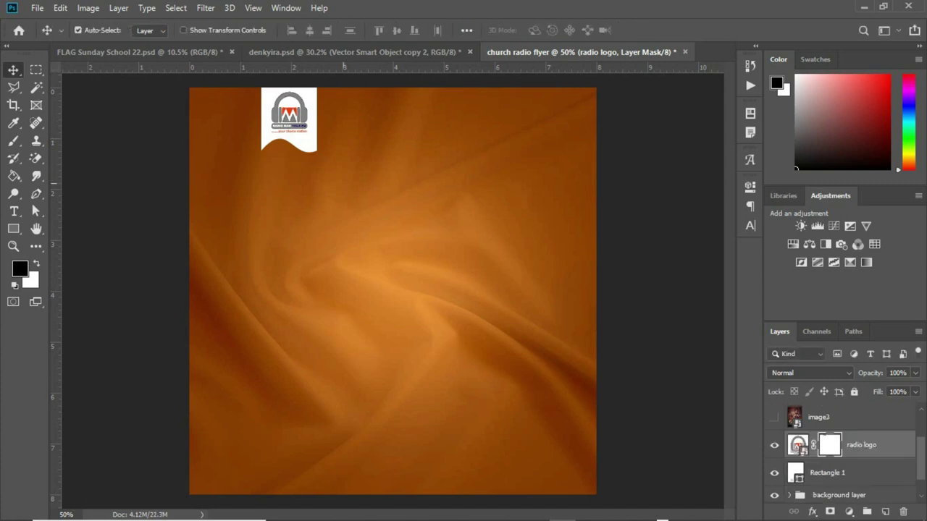
Group the logo with Rectangle 1 and name the group 'logo'.
{"action": "left_click", "coordinate": [77, 29]}
{"action": "left_click", "coordinate": [855, 472], "text": "shift"}
{"action": "key", "text": "ctrl+g"}
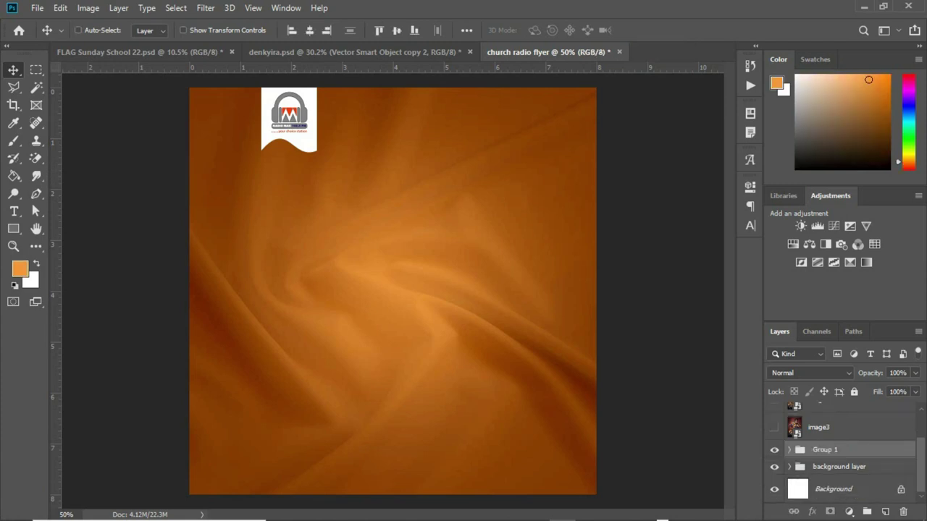
{"action": "double_click", "coordinate": [825, 450]}
{"action": "type", "text": "logo"}
{"action": "key", "text": "Return"}
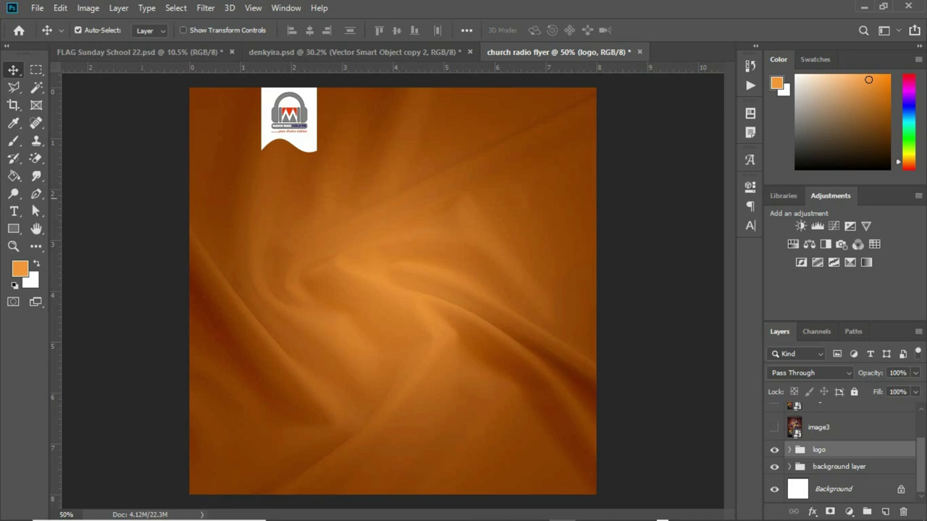
Add RADIO MAK text on the flyer and colour it white (ffffff).
{"action": "left_click", "coordinate": [13, 212]}
{"action": "left_click", "coordinate": [339, 149]}
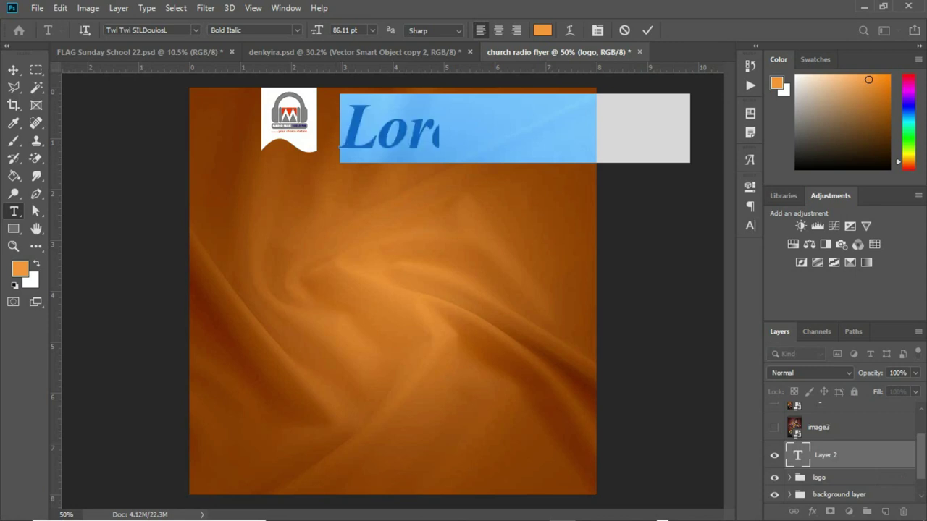
{"action": "left_click", "coordinate": [750, 226]}
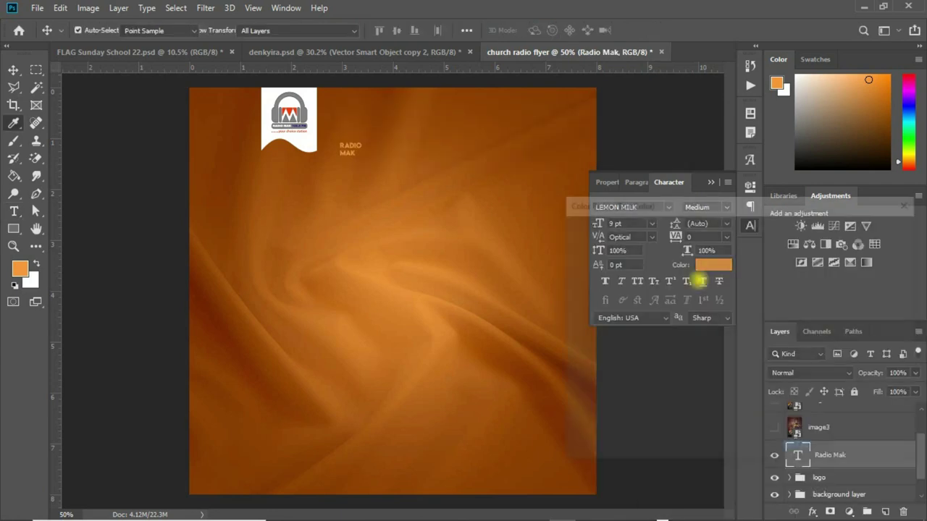
{"action": "left_click", "coordinate": [712, 265]}
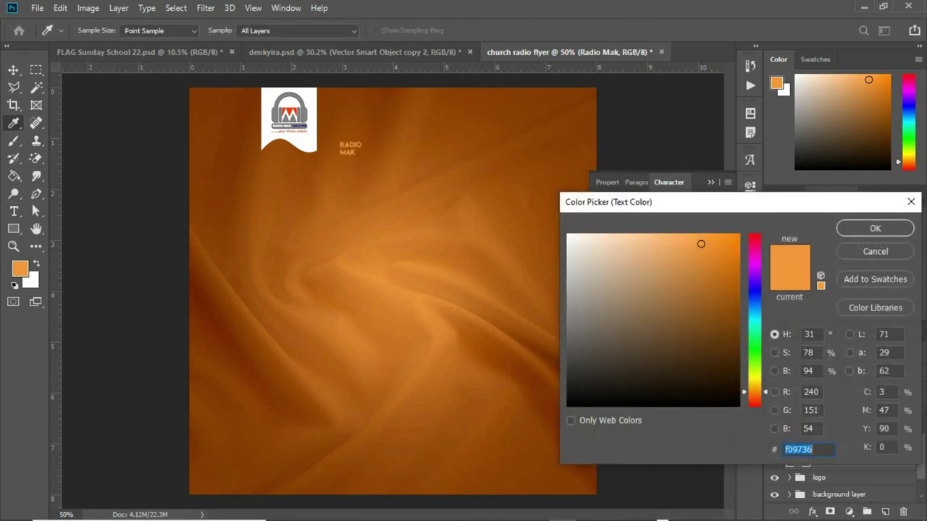
{"action": "type", "text": "ffffff"}
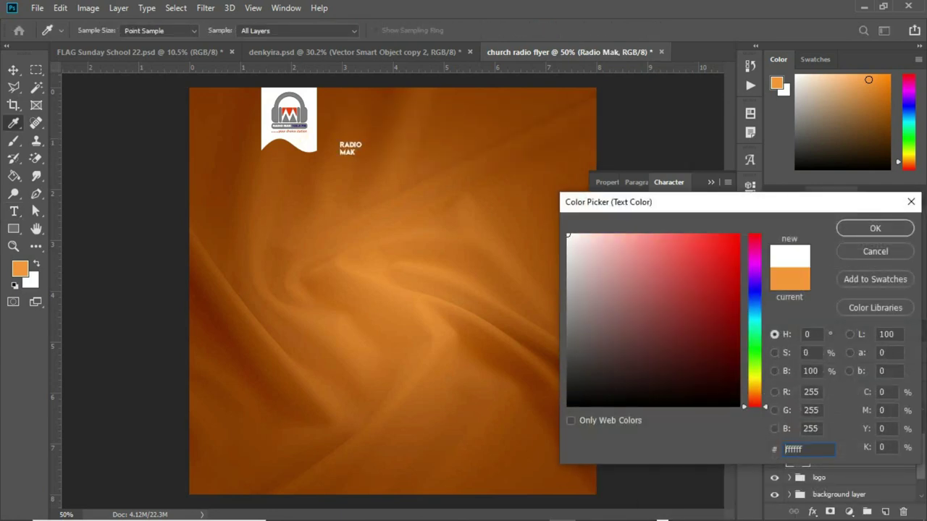
{"action": "left_click", "coordinate": [855, 228]}
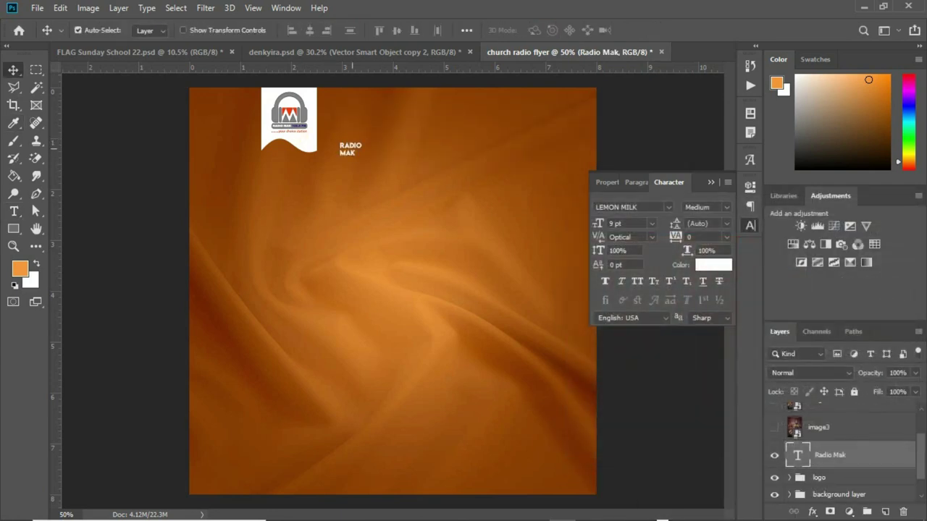
Enlarge RADIO MAK beside the logo banner, then drag a duplicate copy below it.
{"action": "left_click_drag", "start_coordinate": [353, 148], "coordinate": [343, 118]}
{"action": "key", "text": "ctrl+t"}
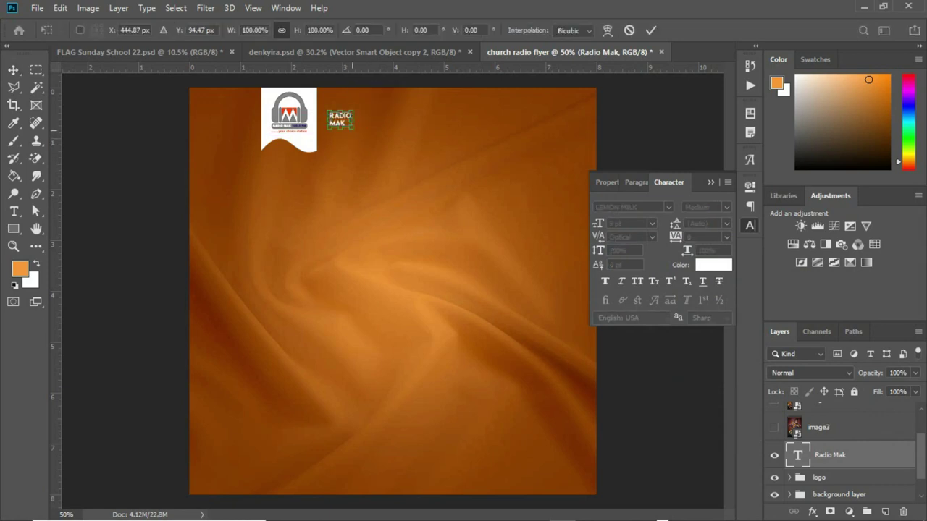
{"action": "left_click_drag", "start_coordinate": [352, 129], "coordinate": [361, 134]}
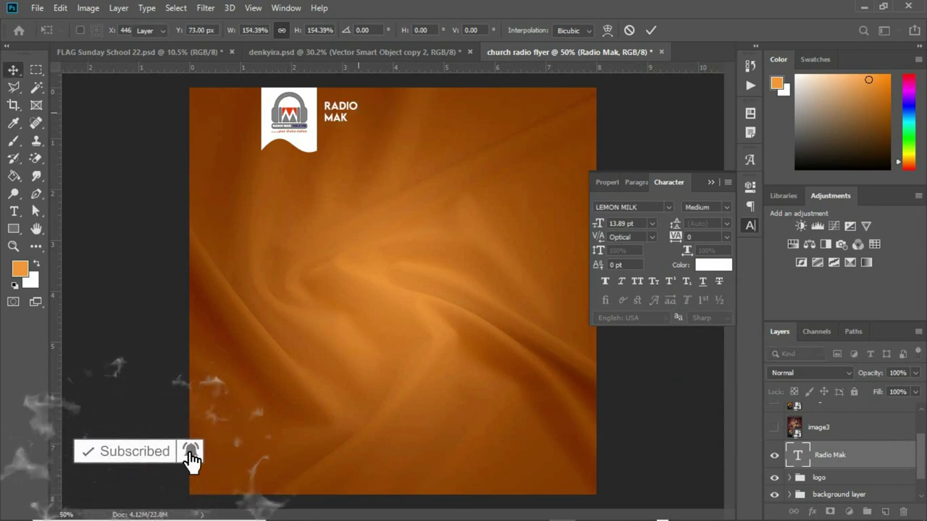
{"action": "key", "text": "Return"}
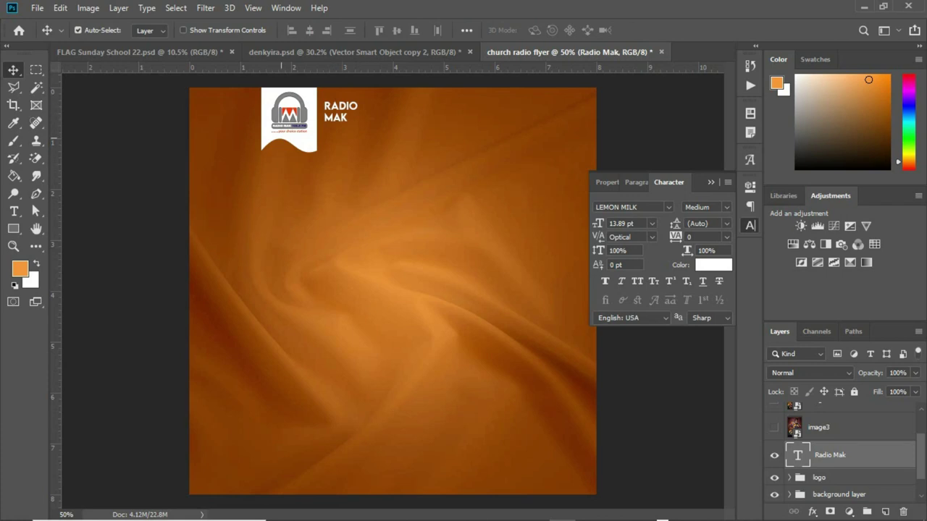
{"action": "left_click_drag", "start_coordinate": [340, 111], "coordinate": [342, 120]}
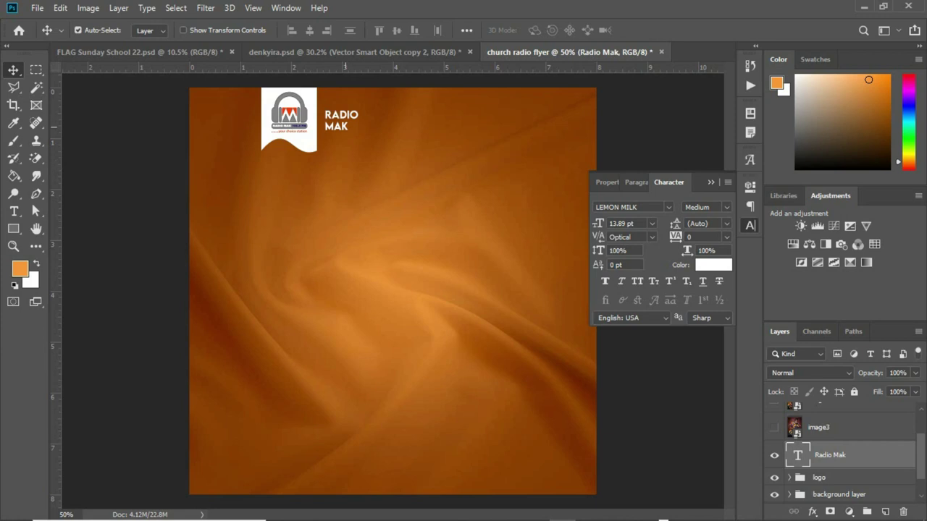
{"action": "left_click_drag", "start_coordinate": [348, 124], "coordinate": [346, 154]}
Copy the live worship title line from the notes holding the flyer text.
{"action": "key", "text": "t"}
{"action": "left_click", "coordinate": [336, 176]}
{"action": "key", "text": "ctrl+a"}
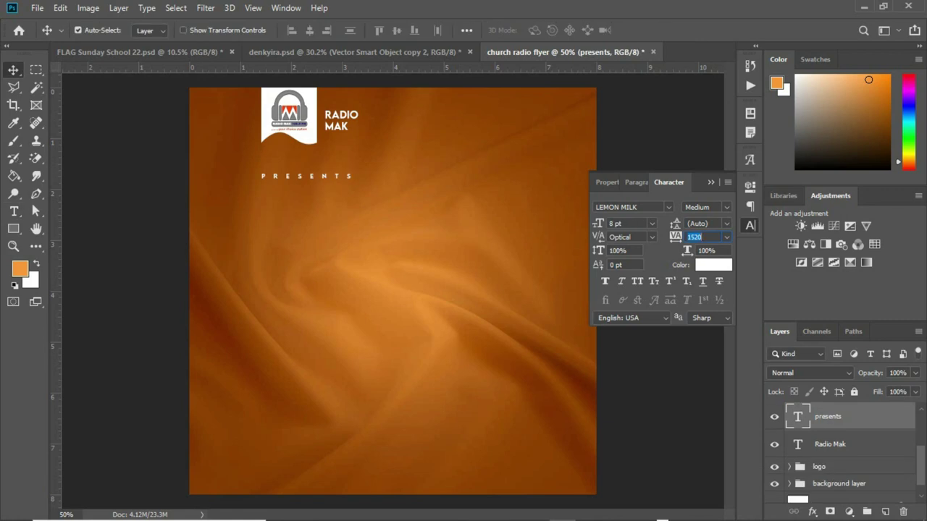
{"action": "key", "text": "alt+Tab"}
{"action": "left_click", "coordinate": [446, 102]}
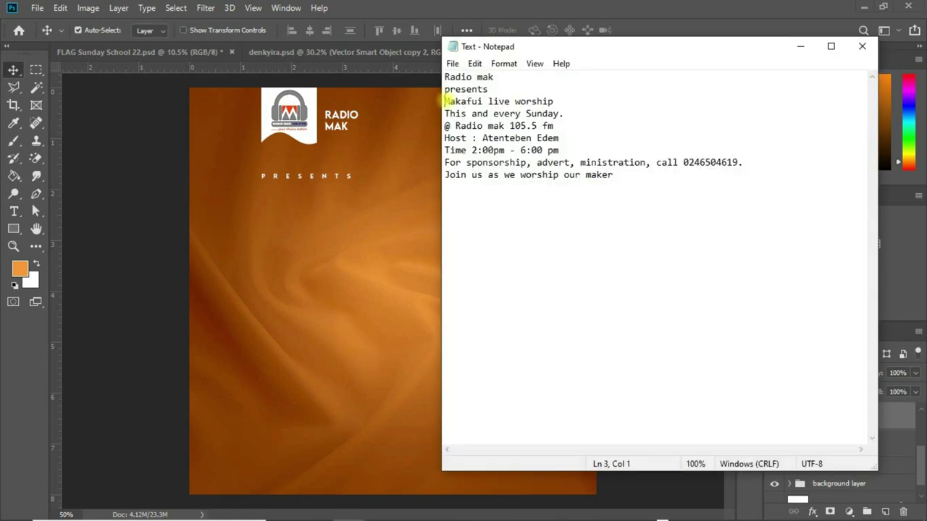
{"action": "left_click_drag", "start_coordinate": [446, 101], "coordinate": [553, 102]}
{"action": "key", "text": "ctrl+c"}
Paste the title below PRESENTS with tracking 0 in Kenyan Coffee all caps.
{"action": "left_click", "coordinate": [15, 211]}
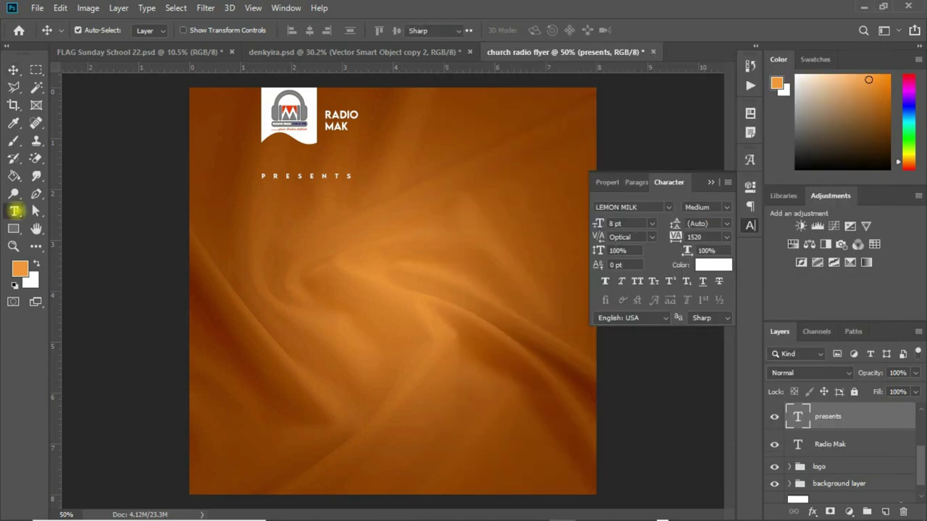
{"action": "left_click", "coordinate": [230, 231]}
{"action": "key", "text": "ctrl+v"}
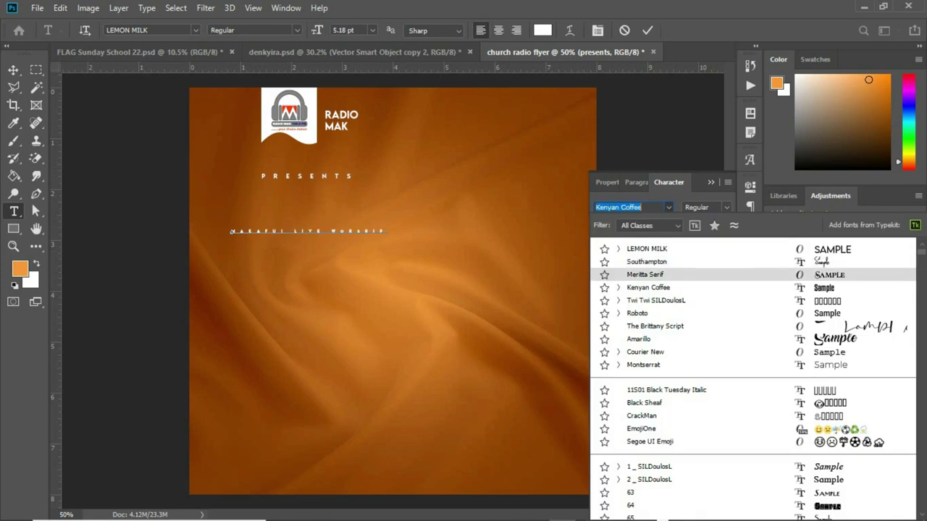
{"action": "key", "text": "ctrl+a"}
{"action": "left_click", "coordinate": [727, 237]}
{"action": "left_click", "coordinate": [700, 318]}
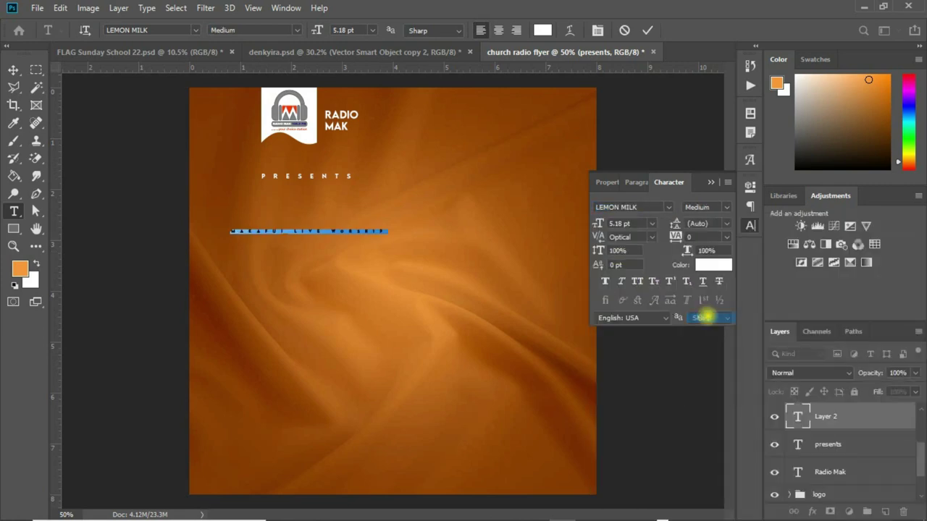
{"action": "key", "text": "ctrl+shift+k"}
{"action": "left_click_drag", "start_coordinate": [365, 221], "coordinate": [454, 221]}
{"action": "key", "text": "ctrl+Return"}
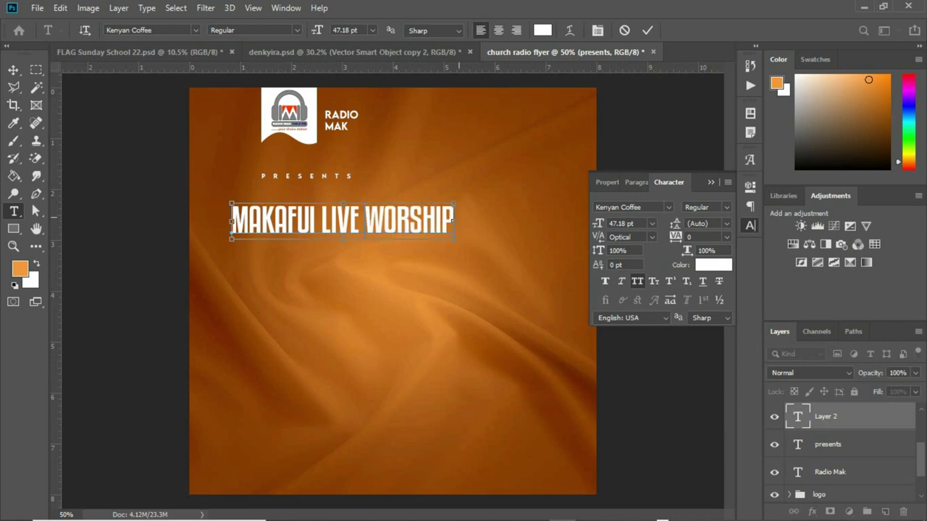
Remove WORSHIP from the first title line, shift it right, and duplicate it below.
{"action": "left_click", "coordinate": [453, 220]}
{"action": "key", "text": "BackSpace"}
{"action": "key", "text": "BackSpace"}
{"action": "key", "text": "BackSpace"}
{"action": "key", "text": "BackSpace"}
{"action": "key", "text": "BackSpace"}
{"action": "key", "text": "BackSpace"}
{"action": "key", "text": "BackSpace"}
{"action": "key", "text": "BackSpace"}
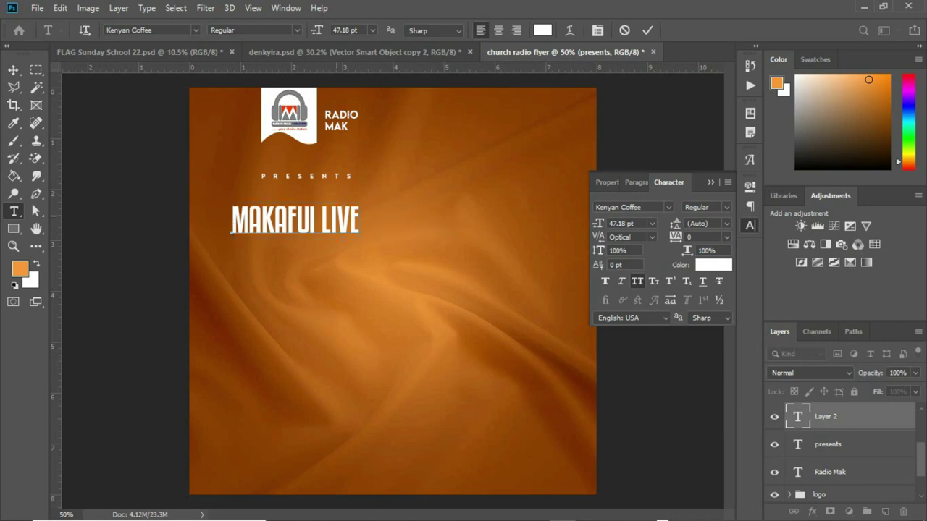
{"action": "left_click", "coordinate": [13, 70]}
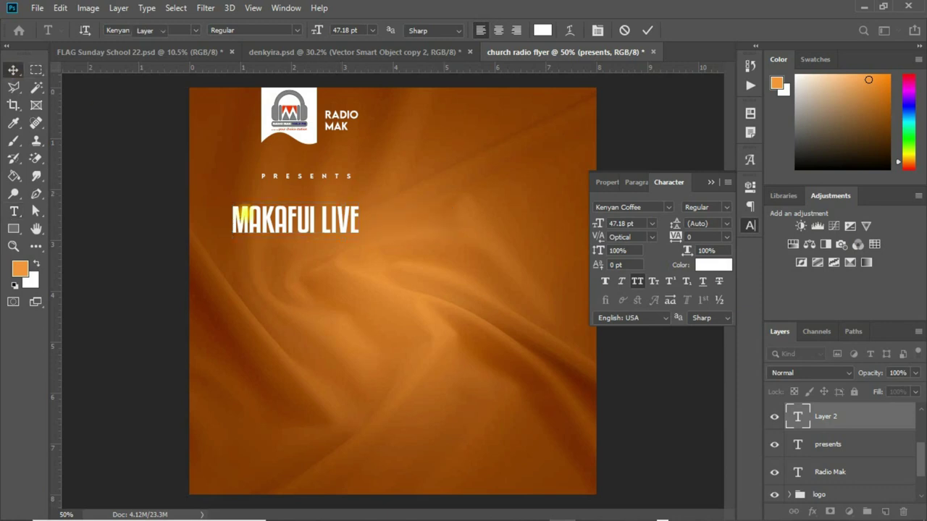
{"action": "left_click_drag", "start_coordinate": [313, 221], "coordinate": [324, 221]}
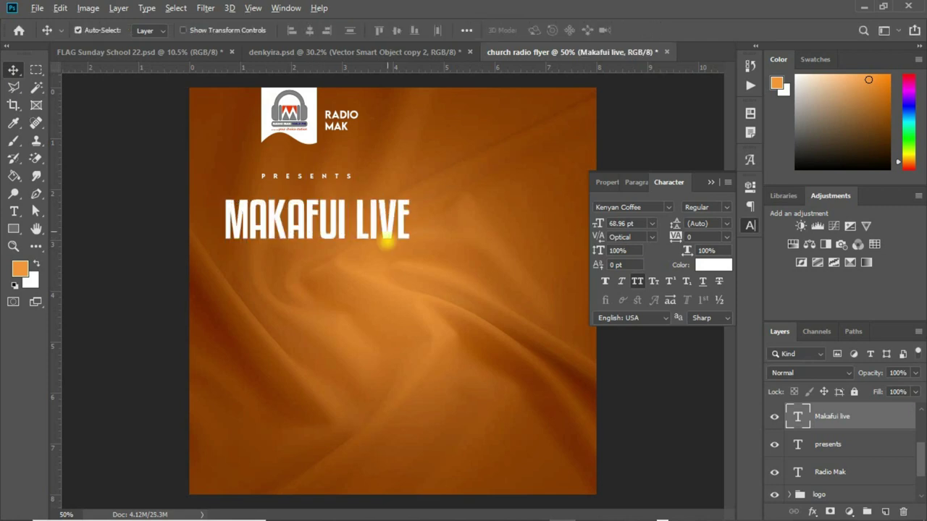
{"action": "left_click_drag", "start_coordinate": [397, 210], "coordinate": [400, 262]}
Change the duplicate to WORSHIP, scale it to about 173%, and place it under MAKAFUI LIVE.
{"action": "key", "text": "t"}
{"action": "triple_click", "coordinate": [389, 283]}
{"action": "type", "text": "WORSHIP"}
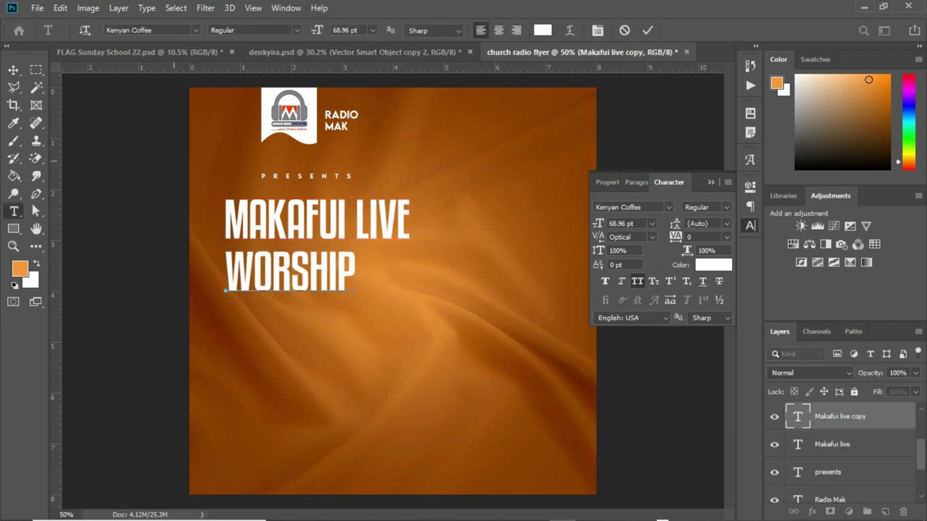
{"action": "left_click", "coordinate": [13, 70]}
{"action": "key", "text": "ctrl+t"}
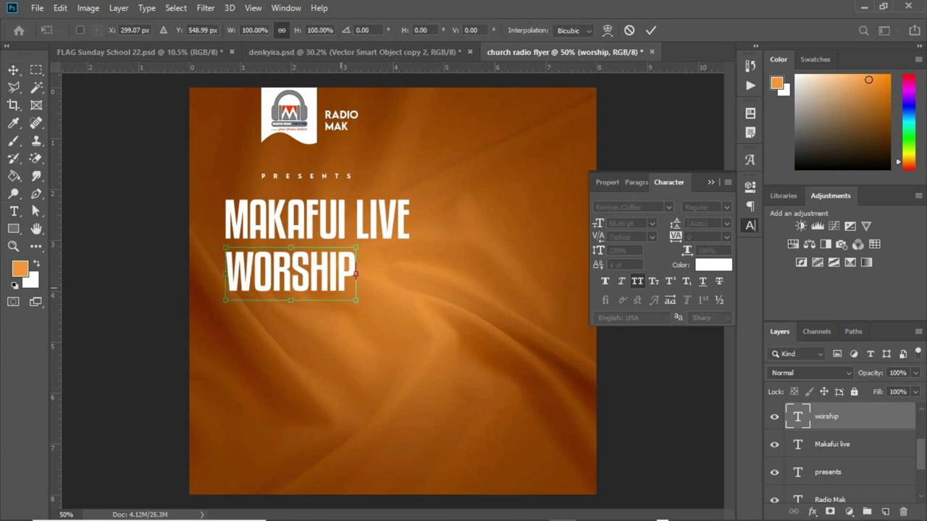
{"action": "left_click_drag", "start_coordinate": [355, 299], "coordinate": [406, 320]}
{"action": "left_click_drag", "start_coordinate": [297, 275], "coordinate": [325, 283]}
{"action": "key", "text": "Return"}
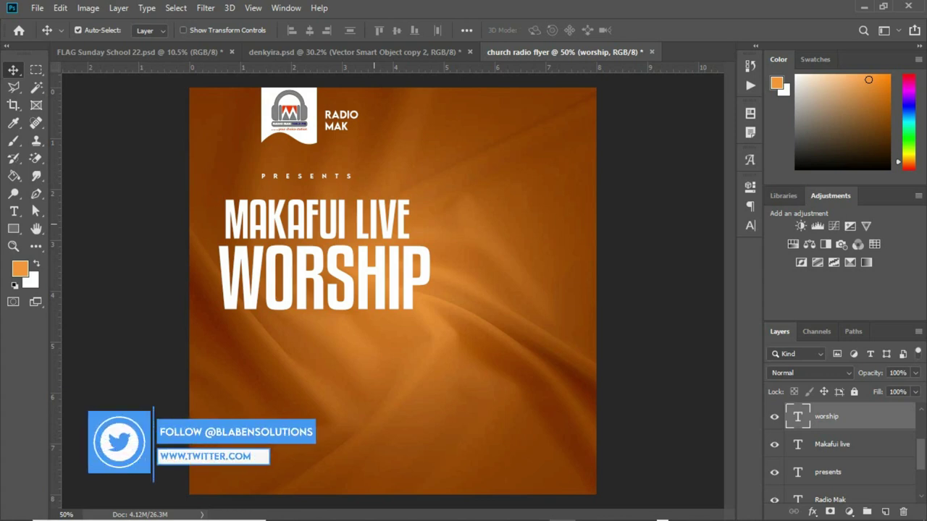
{"action": "left_click", "coordinate": [13, 227]}
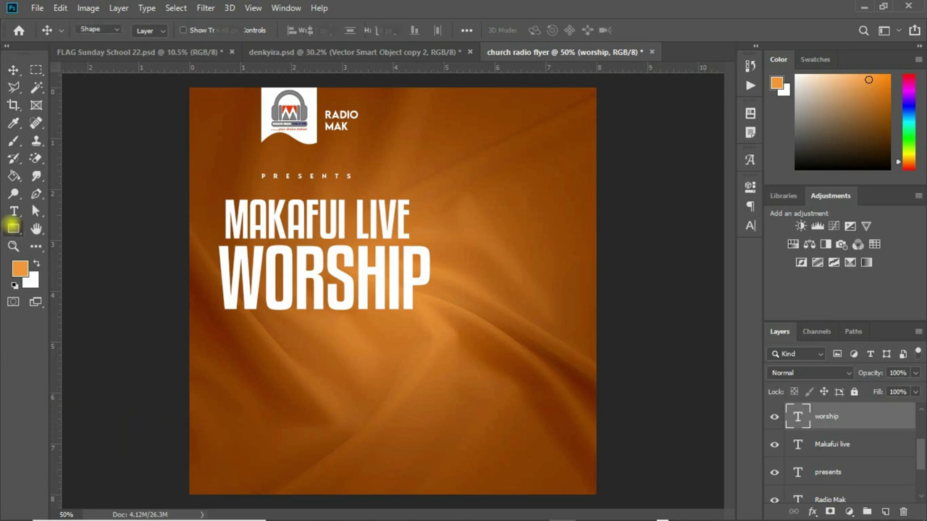
Draw a red #ff0000 box over LIVE, move it beneath the title layers, and nudge it left.
{"action": "left_click_drag", "start_coordinate": [352, 195], "coordinate": [427, 243]}
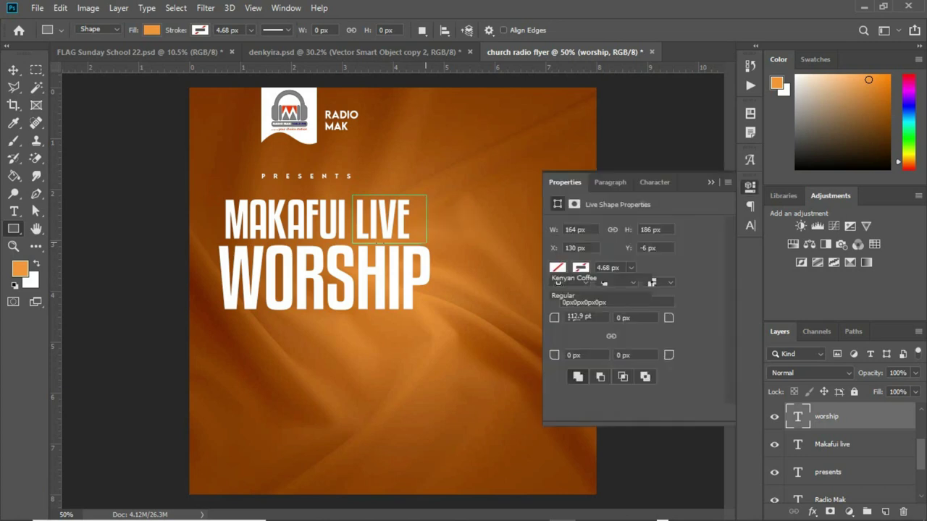
{"action": "left_click", "coordinate": [557, 267]}
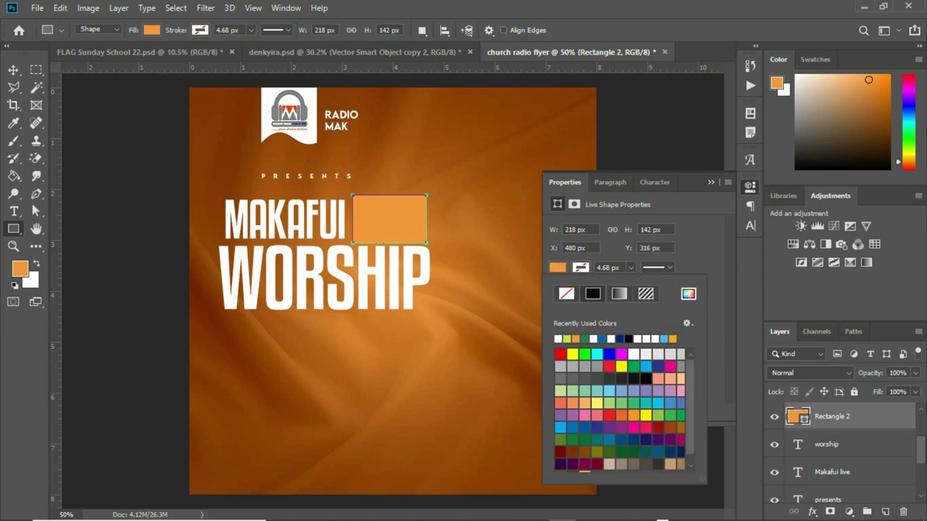
{"action": "left_click", "coordinate": [559, 354]}
{"action": "key", "text": "v"}
{"action": "left_click_drag", "start_coordinate": [861, 419], "coordinate": [860, 459]}
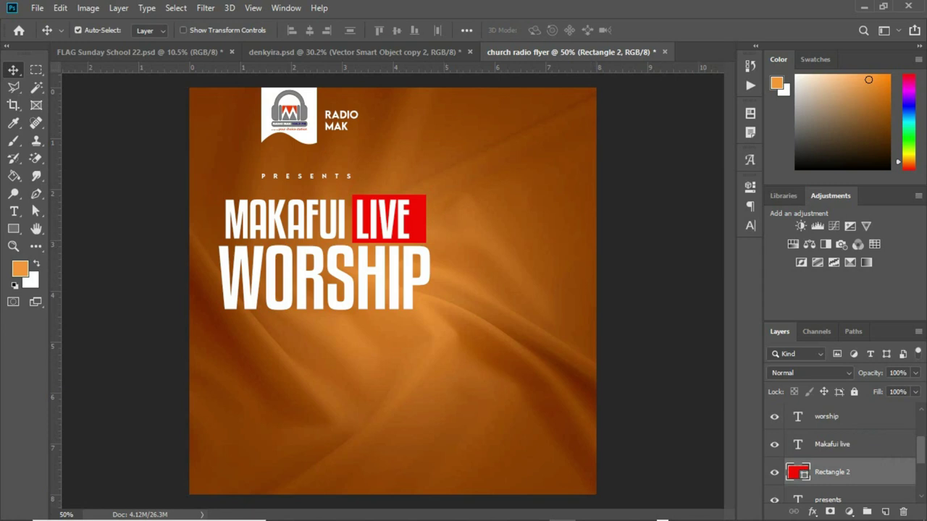
{"action": "double_click", "coordinate": [797, 472]}
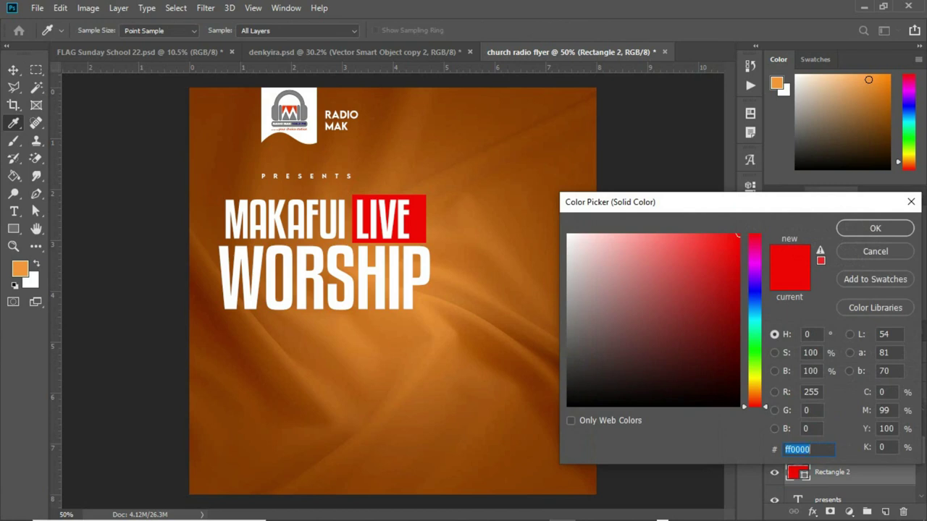
{"action": "left_click", "coordinate": [875, 228]}
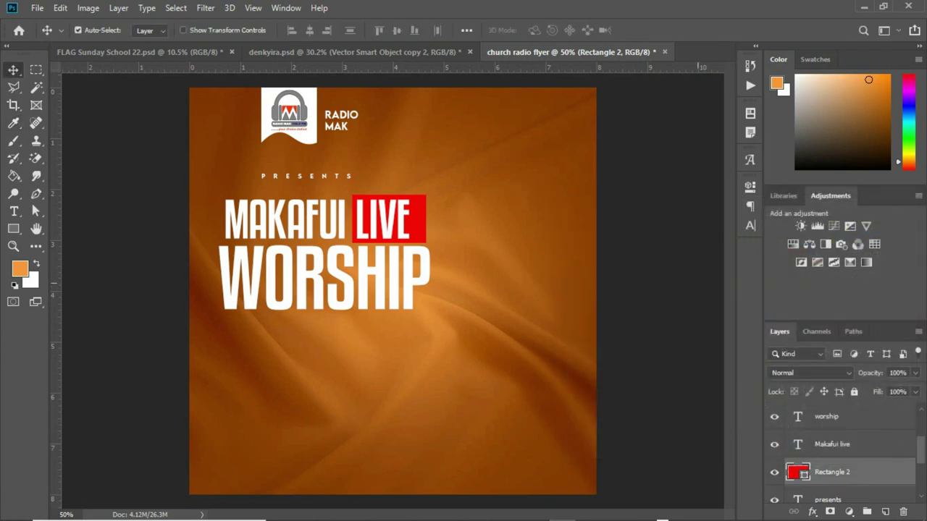
{"action": "key", "text": "Left"}
{"action": "key", "text": "Left"}
{"action": "key", "text": "Left"}
{"action": "key", "text": "Left"}
{"action": "key", "text": "Left"}
{"action": "key", "text": "Left"}
{"action": "key", "text": "Left"}
{"action": "key", "text": "Left"}
{"action": "key", "text": "t"}
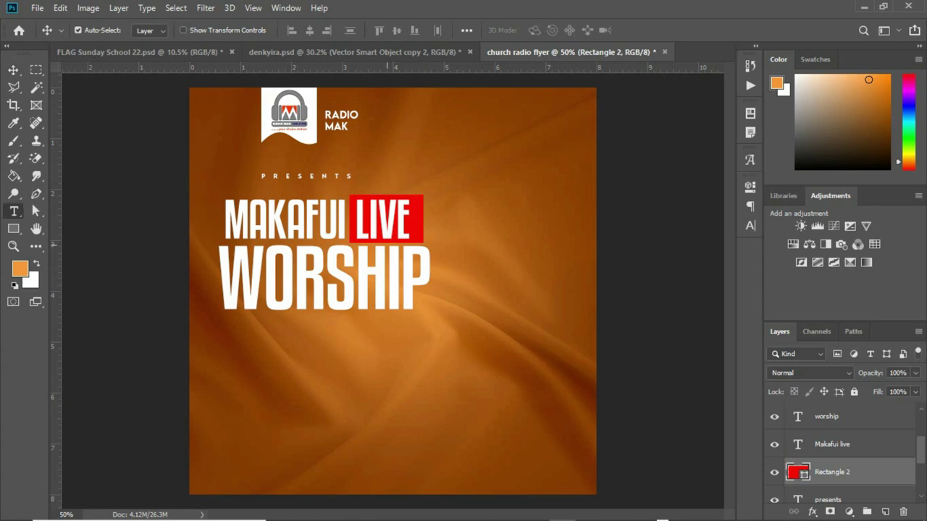
Delete LIVE from the title line and type 'live' as a separate text layer.
{"action": "left_click_drag", "start_coordinate": [417, 221], "coordinate": [354, 221]}
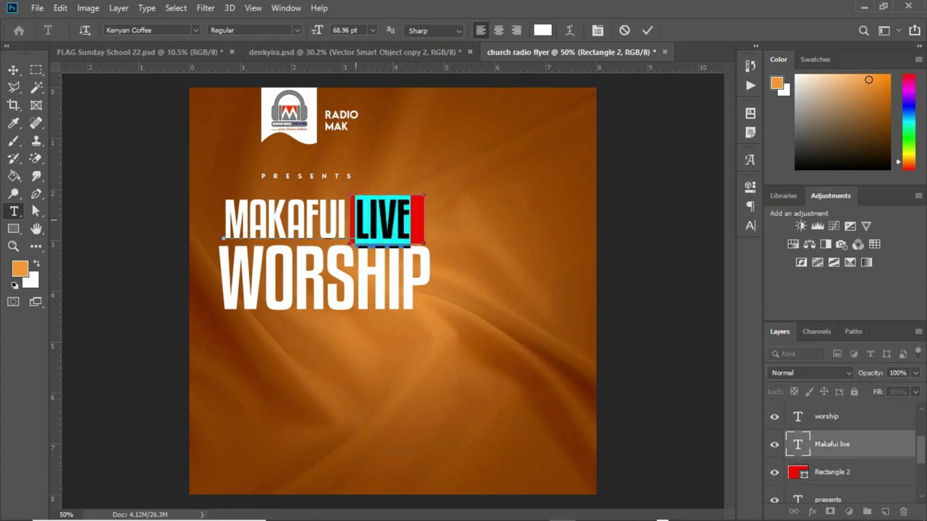
{"action": "key", "text": "BackSpace"}
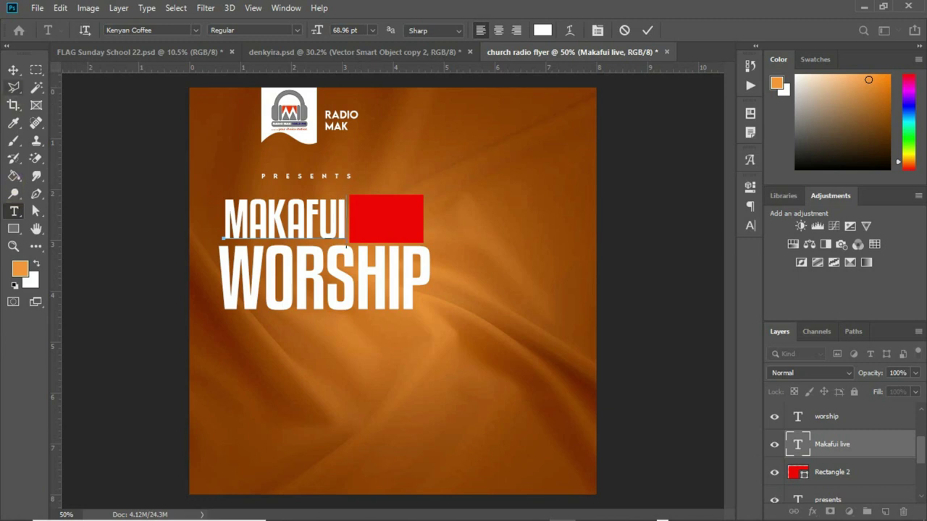
{"action": "left_click", "coordinate": [368, 221]}
{"action": "left_click", "coordinate": [377, 221]}
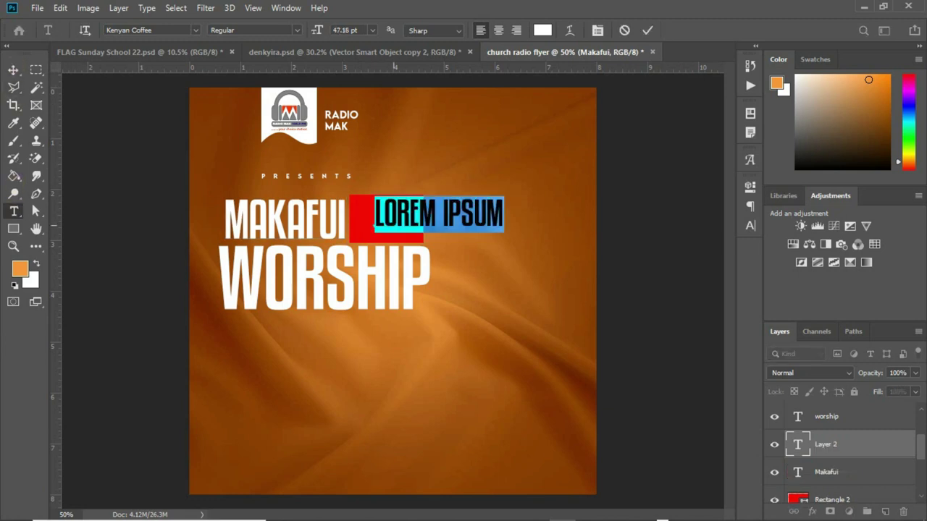
{"action": "key", "text": "BackSpace"}
{"action": "key", "text": "ctrl+t"}
{"action": "type", "text": "live"}
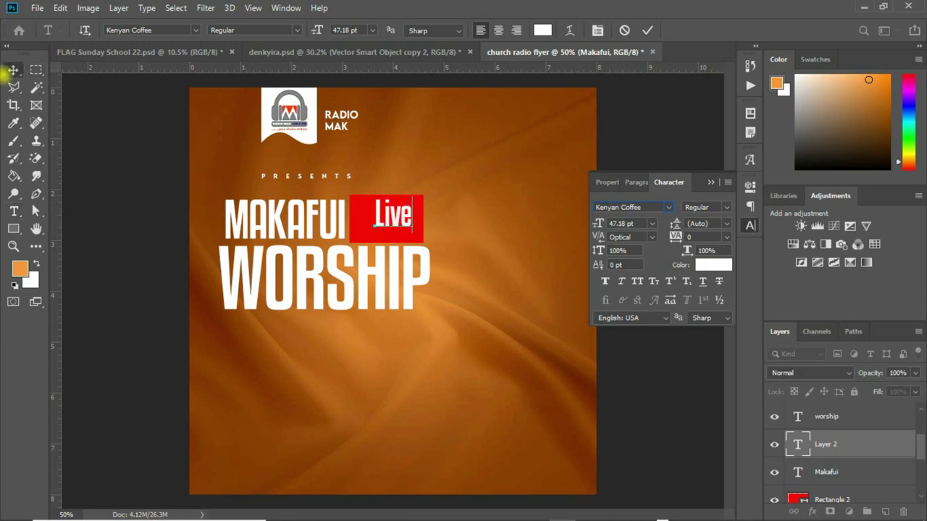
{"action": "left_click", "coordinate": [13, 70]}
Make the red box shorter and move the Live text down into it.
{"action": "left_click", "coordinate": [384, 221]}
{"action": "key", "text": "ctrl+t"}
{"action": "left_click_drag", "start_coordinate": [386, 194], "coordinate": [386, 200]}
{"action": "left_click_drag", "start_coordinate": [386, 244], "coordinate": [386, 238]}
{"action": "key", "text": "Return"}
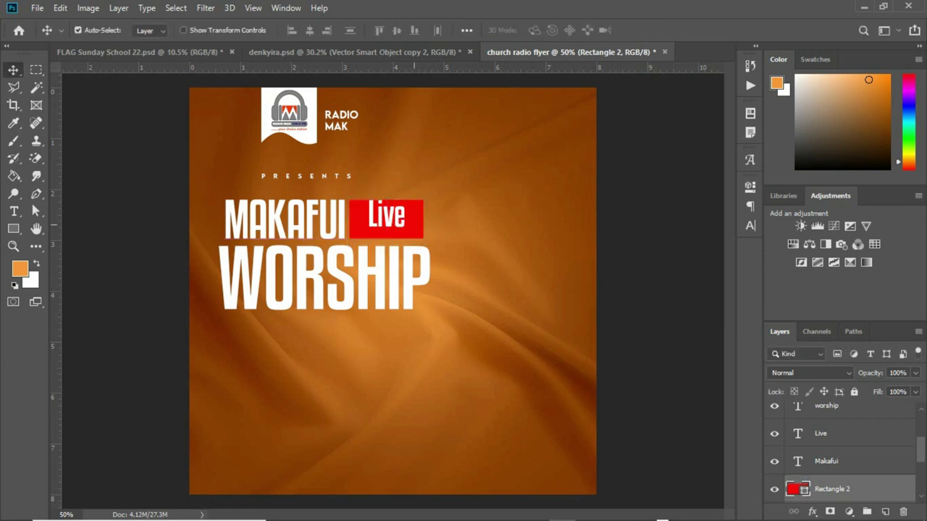
{"action": "left_click_drag", "start_coordinate": [395, 215], "coordinate": [395, 220]}
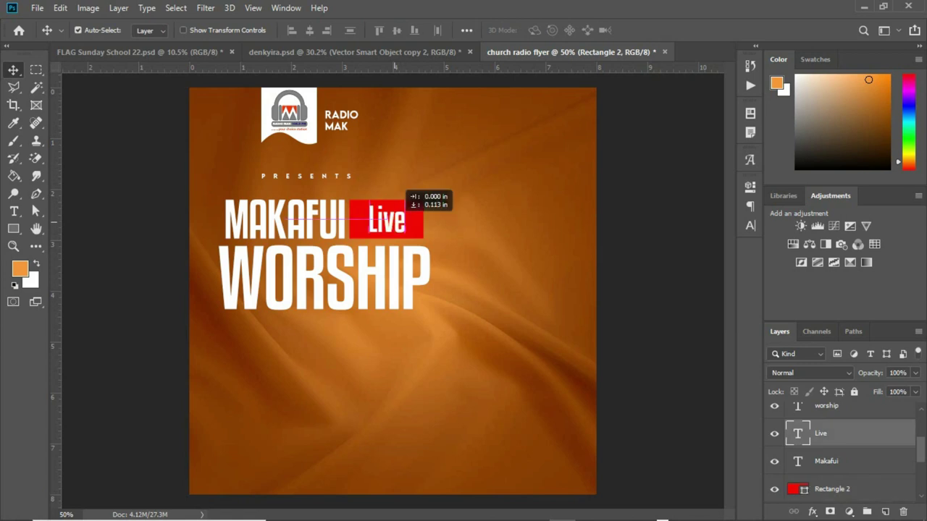
{"action": "left_click_drag", "start_coordinate": [395, 220], "coordinate": [394, 220]}
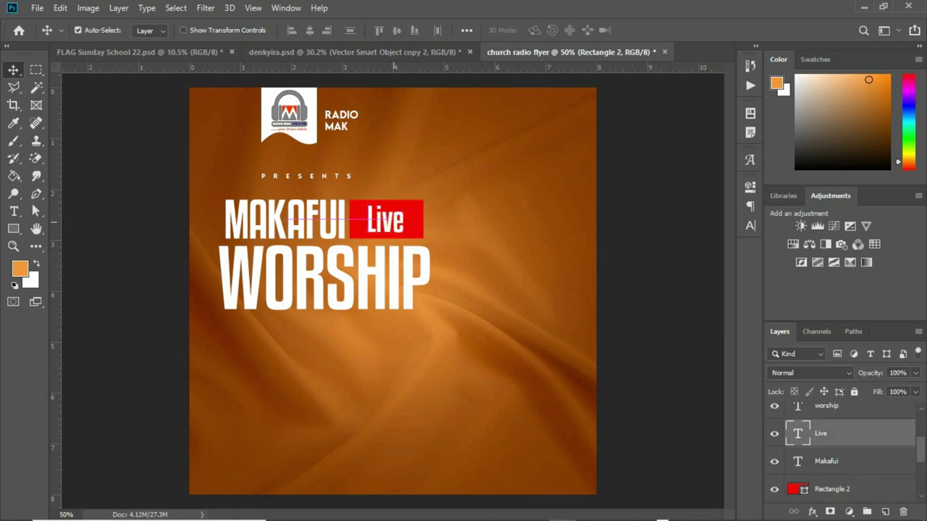
Align the red box and Live text on their horizontal centres.
{"action": "left_click", "coordinate": [840, 489], "text": "ctrl"}
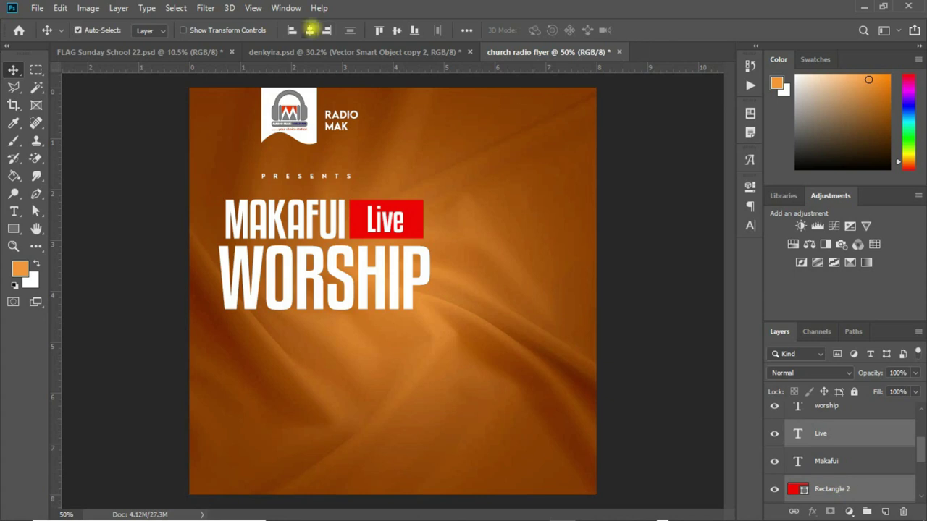
{"action": "left_click", "coordinate": [309, 30]}
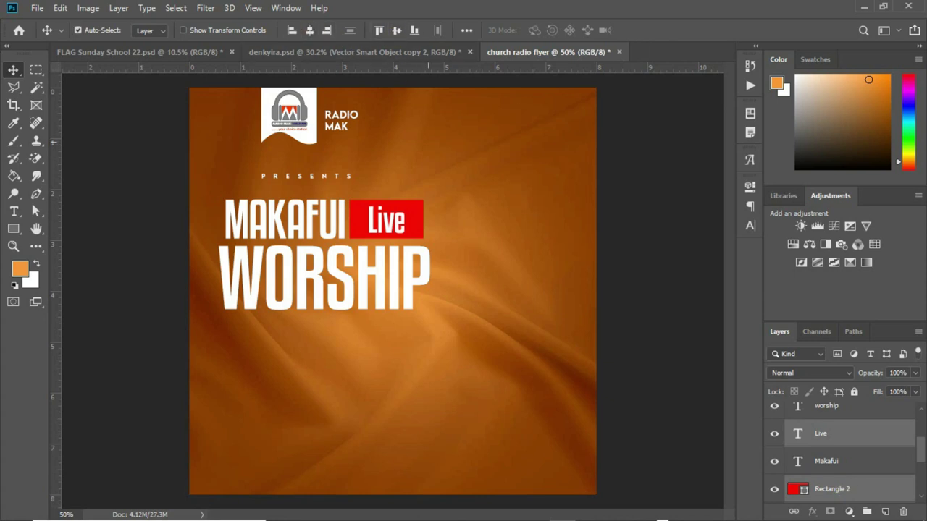
{"action": "left_click", "coordinate": [812, 433]}
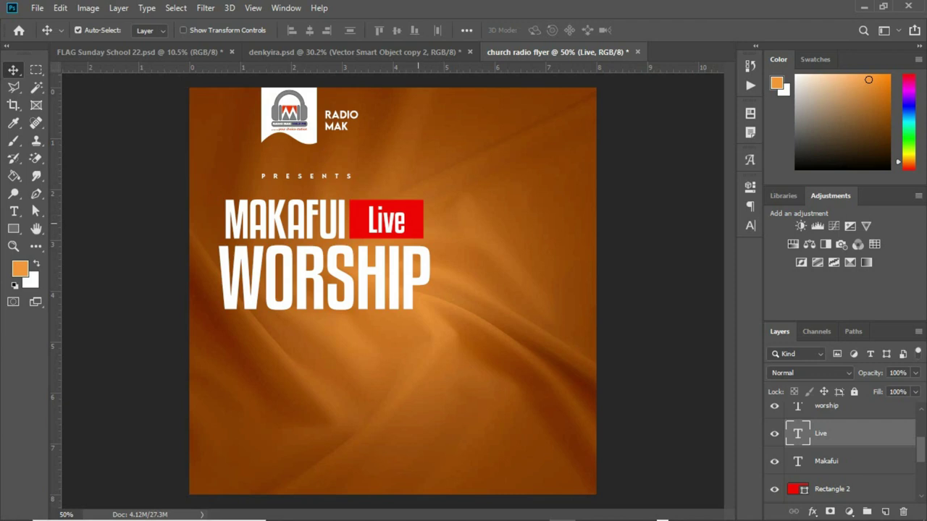
{"action": "left_click", "coordinate": [415, 228]}
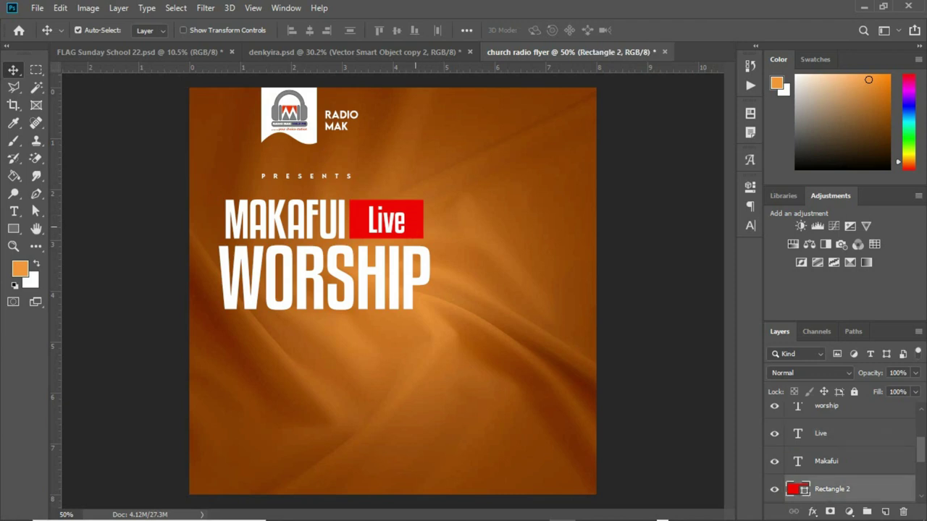
Duplicate the red box below WORSHIP and draw a circle near the word's end.
{"action": "left_click", "coordinate": [416, 227]}
{"action": "left_click_drag", "start_coordinate": [415, 227], "coordinate": [315, 341]}
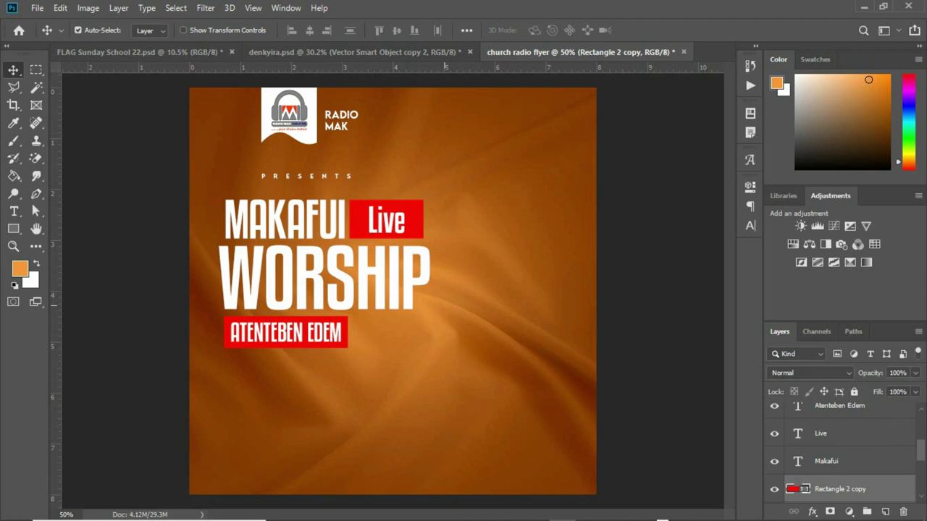
{"action": "left_click_drag", "start_coordinate": [13, 228], "coordinate": [45, 255]}
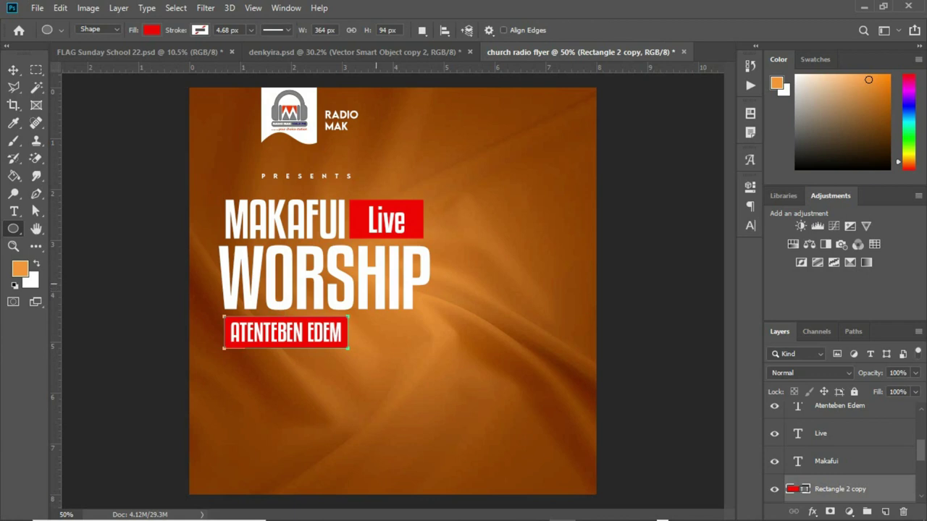
{"action": "key", "text": "alt+bracketright"}
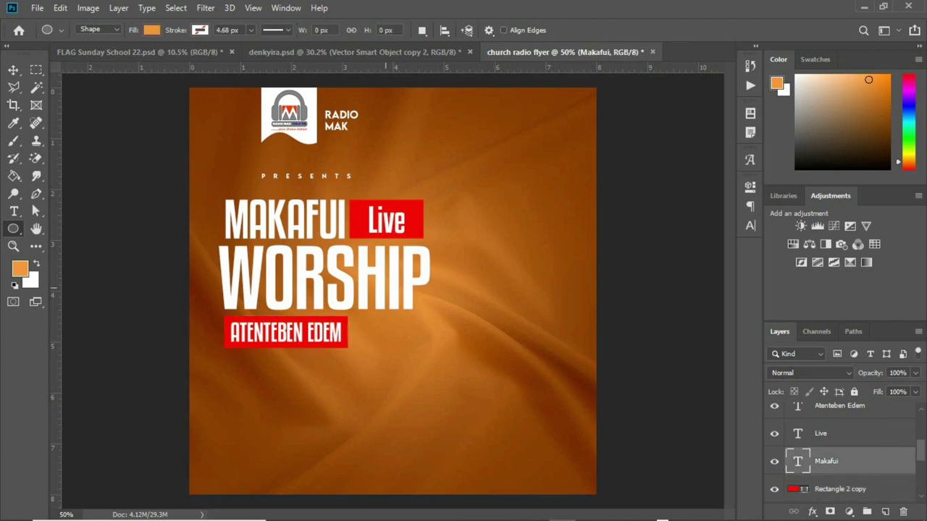
{"action": "left_click_drag", "start_coordinate": [381, 289], "coordinate": [417, 323]}
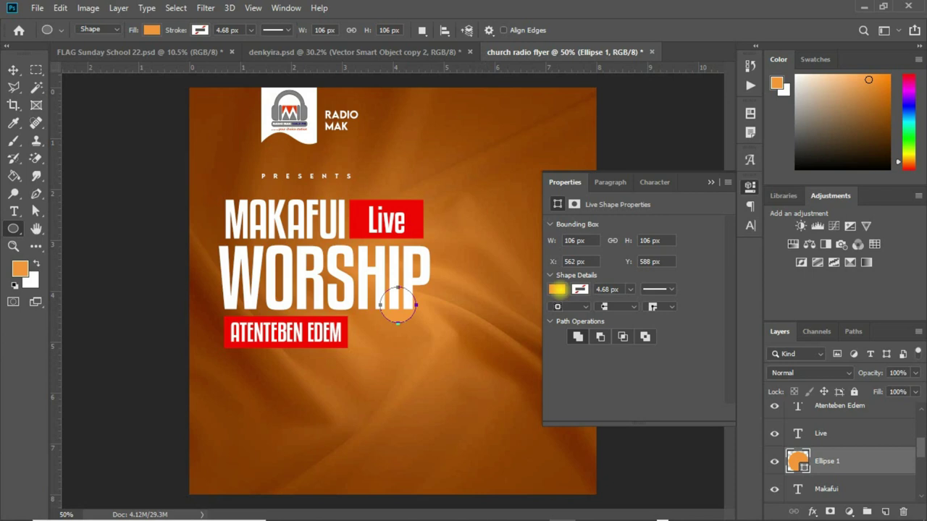
Fill the Ellipse 1 circle with red and reorder its layer in the stack.
{"action": "left_click", "coordinate": [557, 289]}
{"action": "left_click", "coordinate": [557, 359]}
{"action": "left_click", "coordinate": [710, 182]}
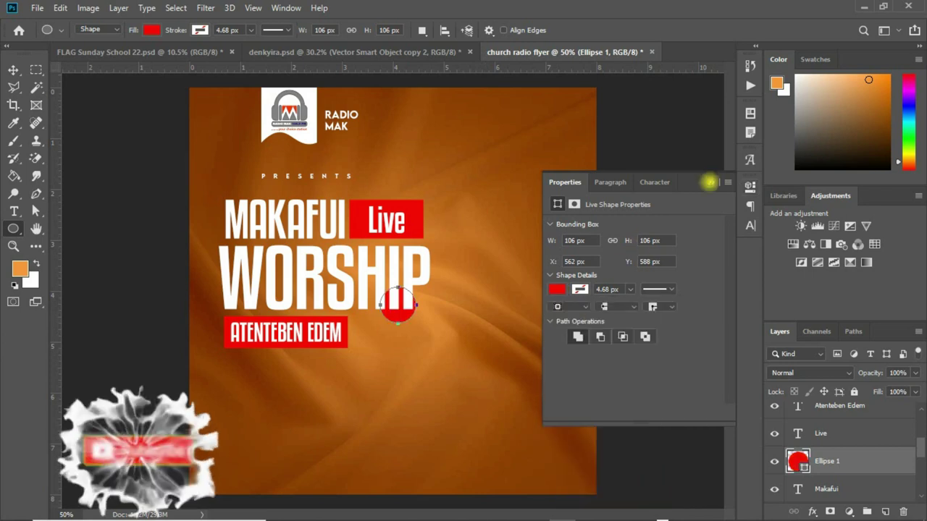
{"action": "left_click", "coordinate": [838, 461]}
{"action": "left_click_drag", "start_coordinate": [839, 457], "coordinate": [825, 485]}
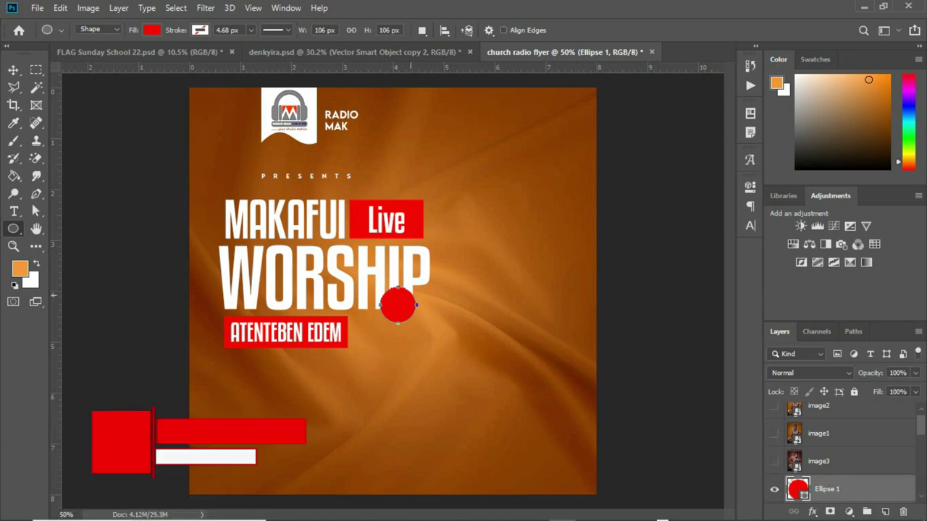
Nudge the red circle slightly left so it sits under the P of WORSHIP.
{"action": "key", "text": "v"}
{"action": "left_click_drag", "start_coordinate": [404, 305], "coordinate": [397, 303]}
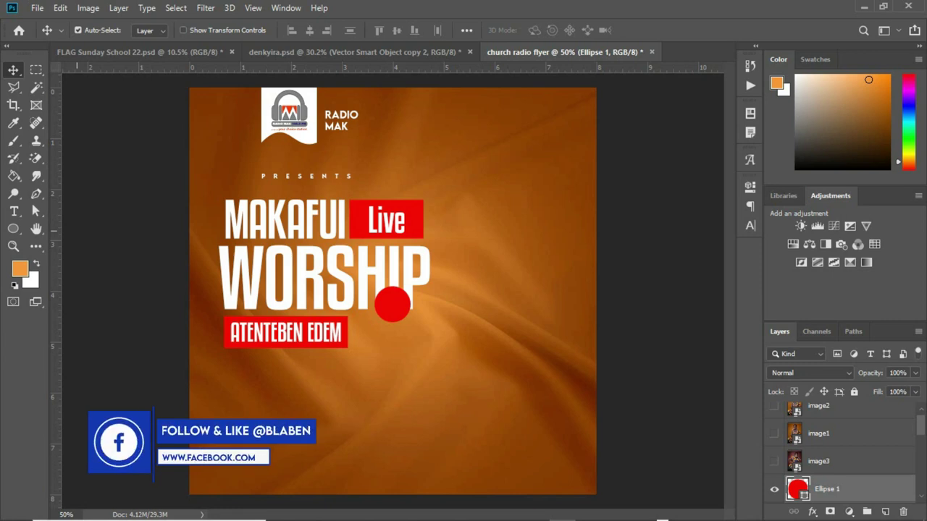
{"action": "left_click", "coordinate": [14, 211]}
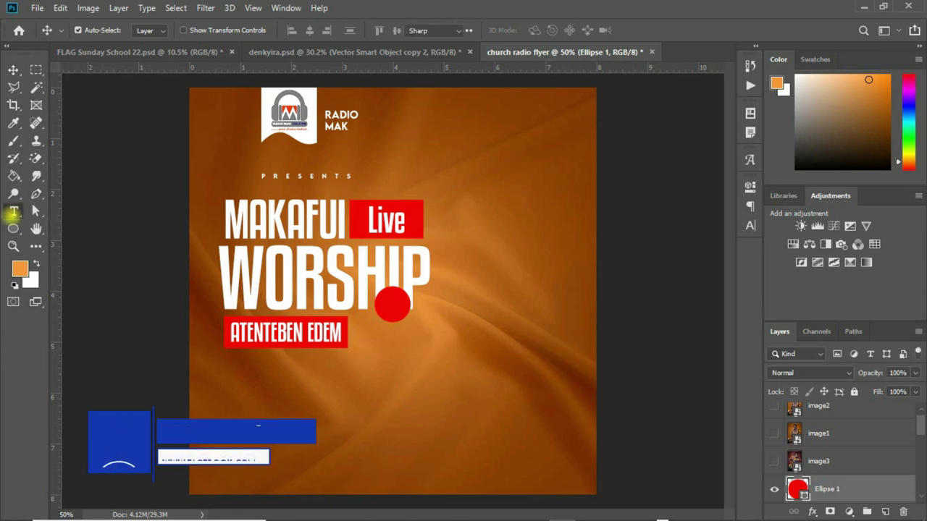
Add a white script 'with' at 8 pt with Faux Bold and place it on the red circle.
{"action": "left_click", "coordinate": [355, 384]}
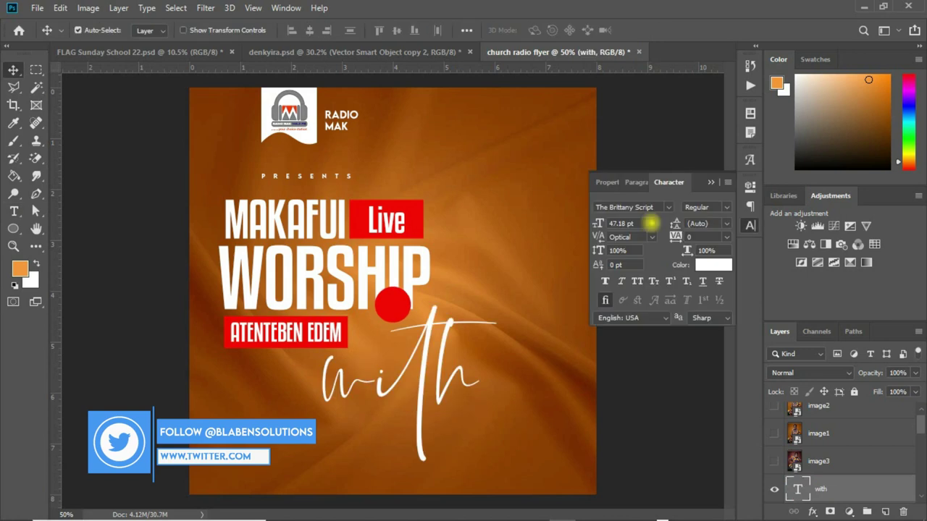
{"action": "left_click", "coordinate": [651, 224]}
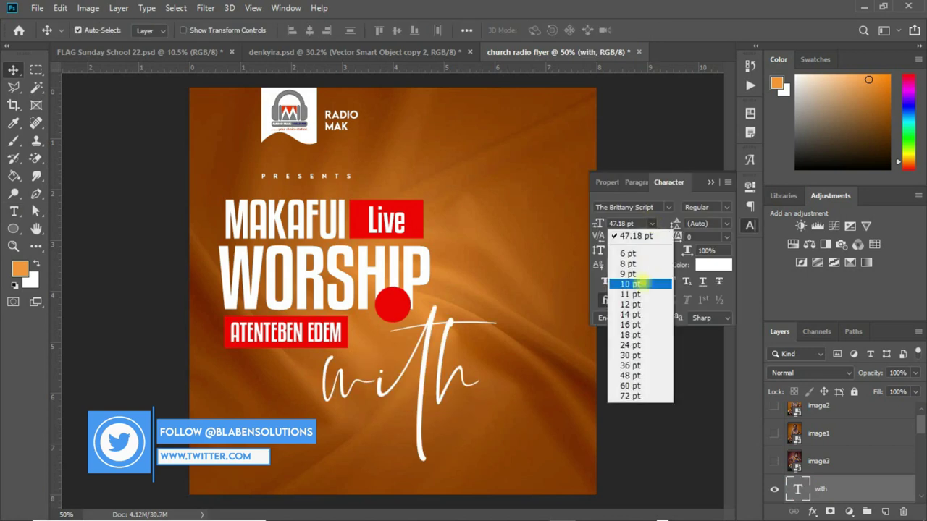
{"action": "key", "text": "Return"}
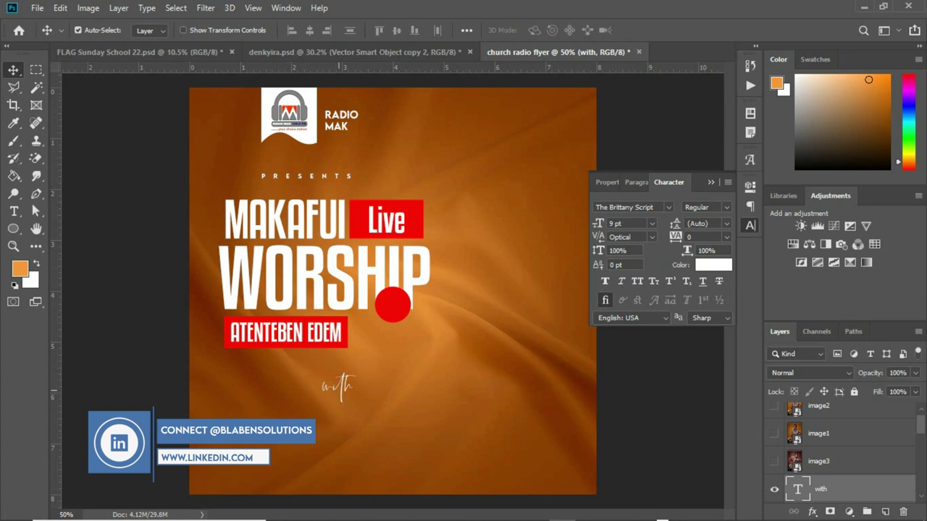
{"action": "left_click_drag", "start_coordinate": [338, 385], "coordinate": [397, 283]}
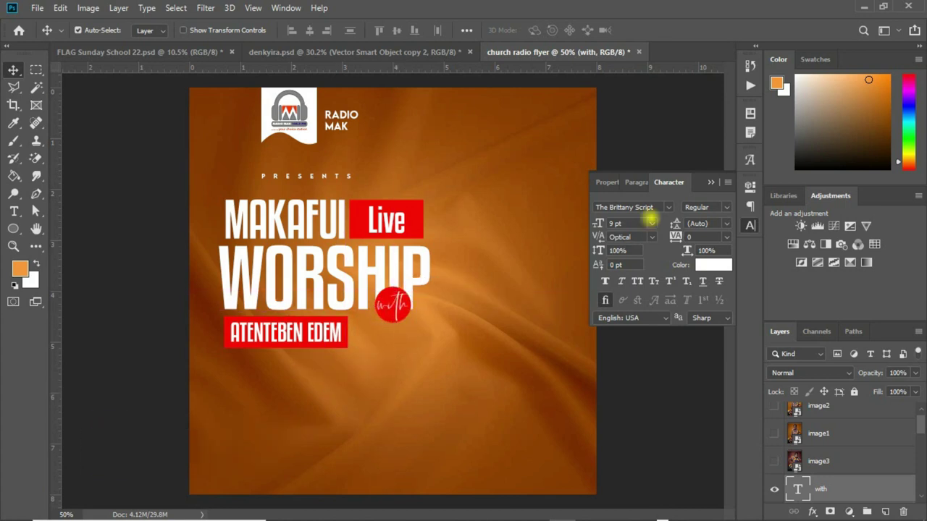
{"action": "left_click", "coordinate": [651, 222]}
{"action": "left_click", "coordinate": [627, 259]}
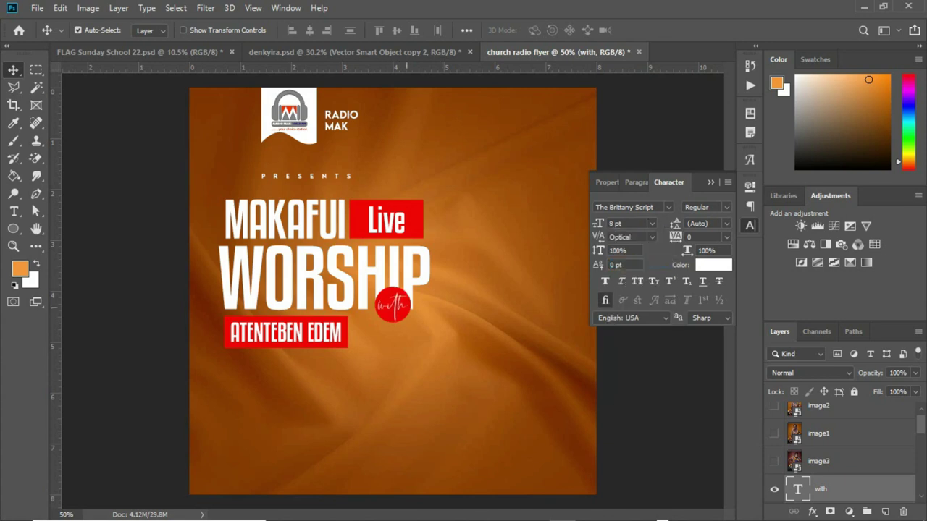
{"action": "left_click", "coordinate": [605, 281]}
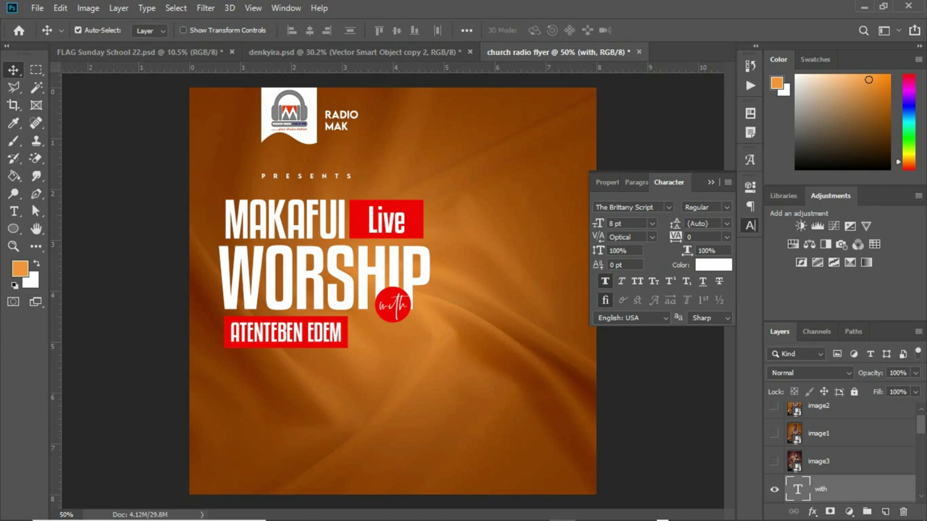
{"action": "left_click", "coordinate": [745, 75]}
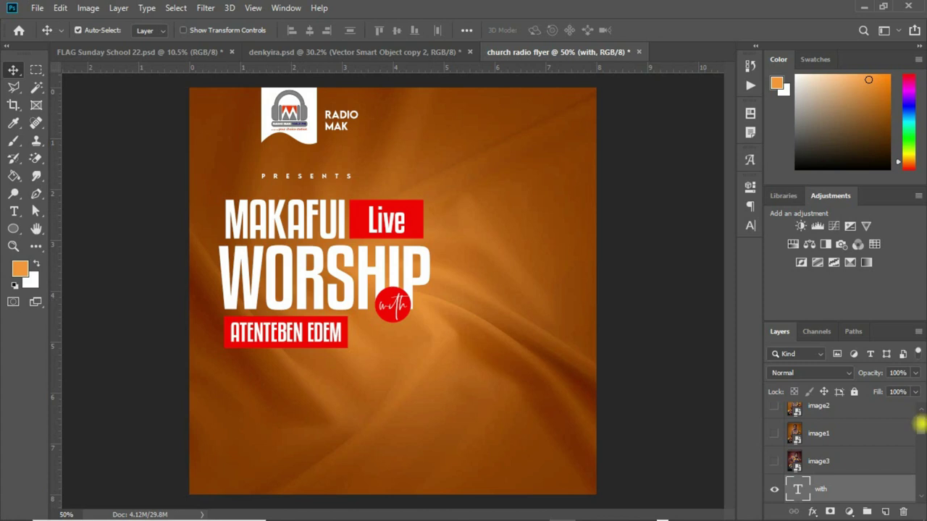
Group the presents and Radio Mak layers with Ctrl+G and name the group 'topic'.
{"action": "scroll", "coordinate": [920, 424], "scroll_direction": "down", "scroll_amount": 5}
{"action": "scroll", "coordinate": [919, 434], "scroll_direction": "down", "scroll_amount": 5}
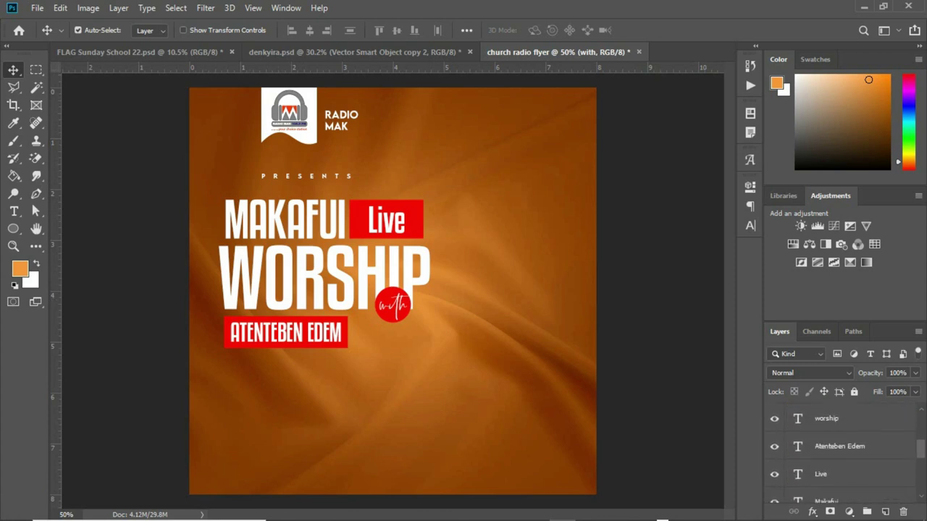
{"action": "scroll", "coordinate": [840, 456], "scroll_direction": "down", "scroll_amount": 2}
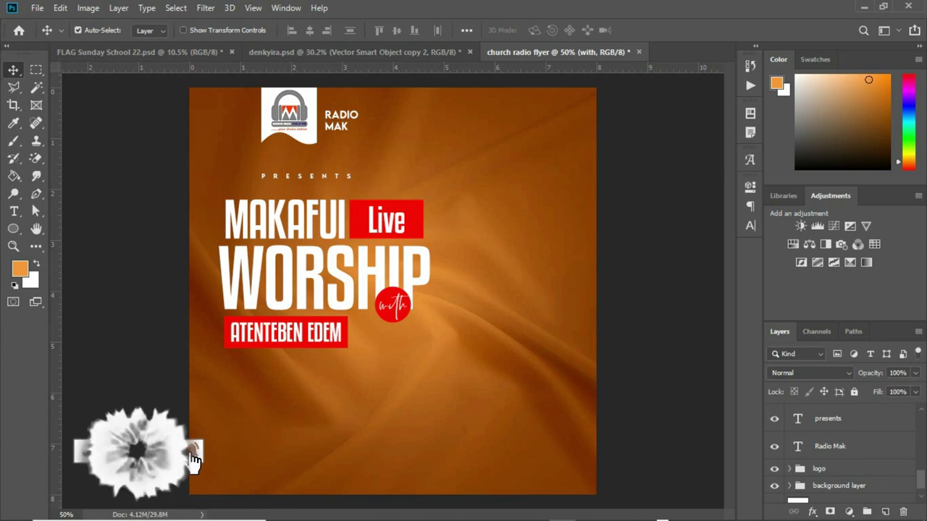
{"action": "left_click", "coordinate": [879, 443], "text": "shift"}
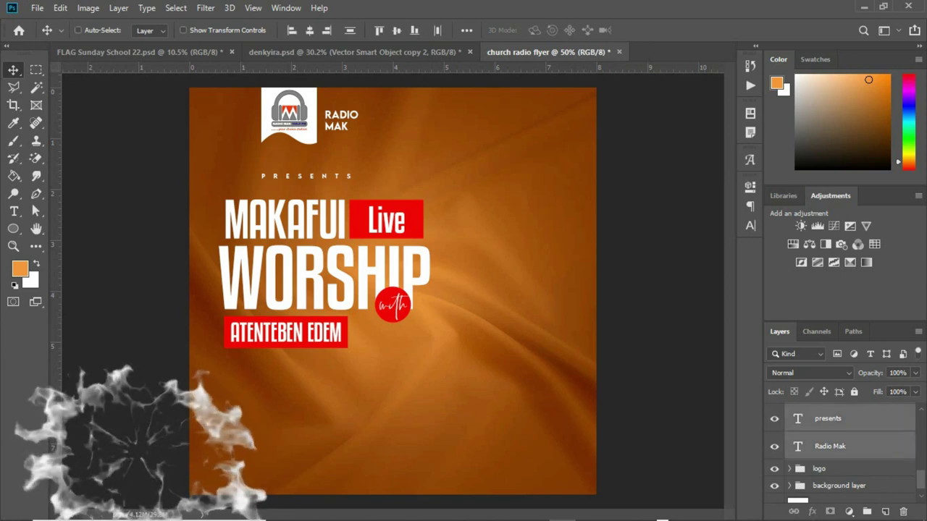
{"action": "key", "text": "ctrl+g"}
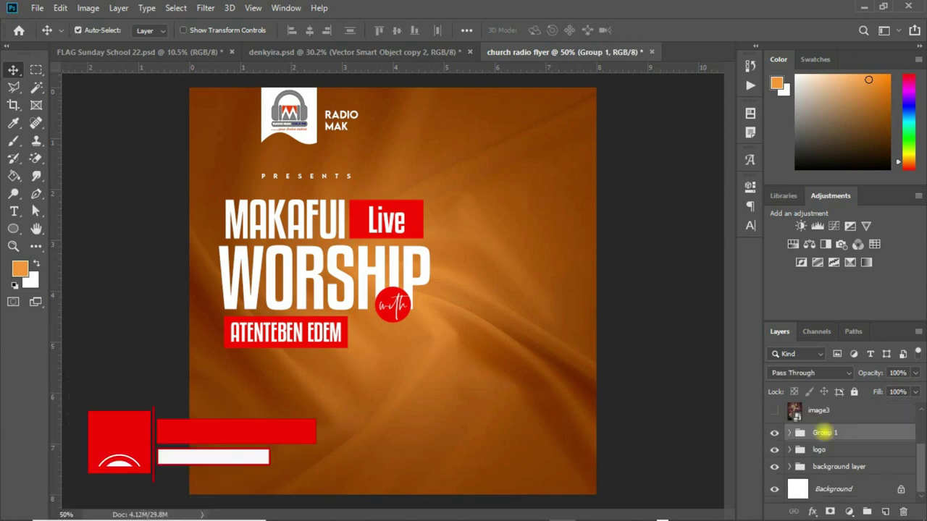
{"action": "double_click", "coordinate": [824, 433]}
{"action": "type", "text": "topic"}
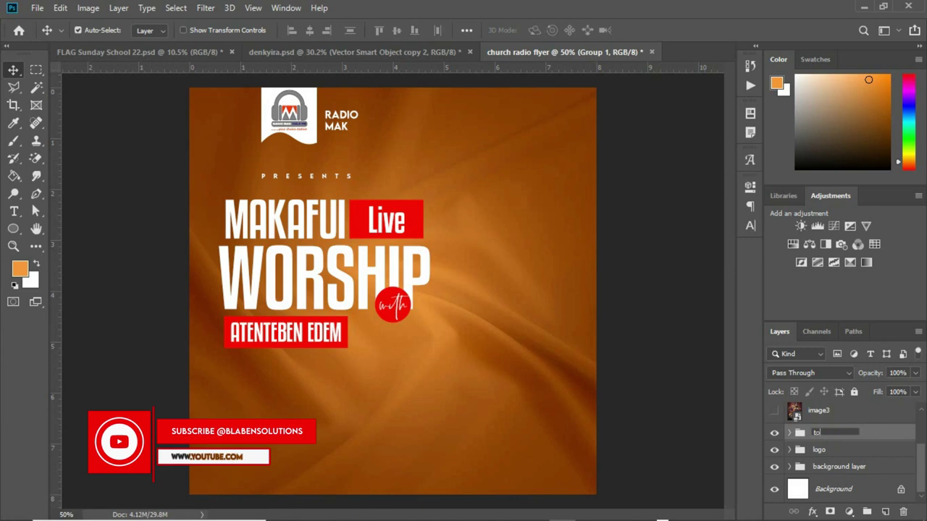
{"action": "key", "text": "Return"}
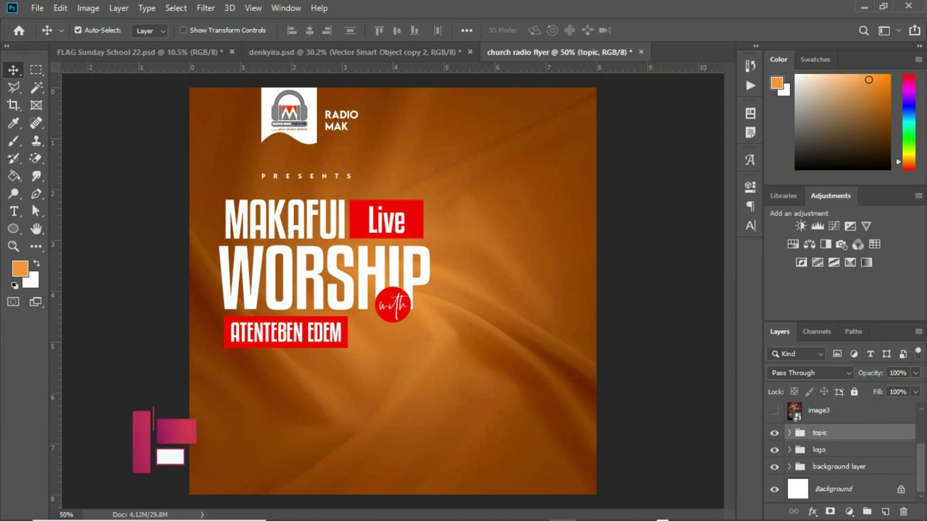
{"action": "left_click", "coordinate": [862, 467]}
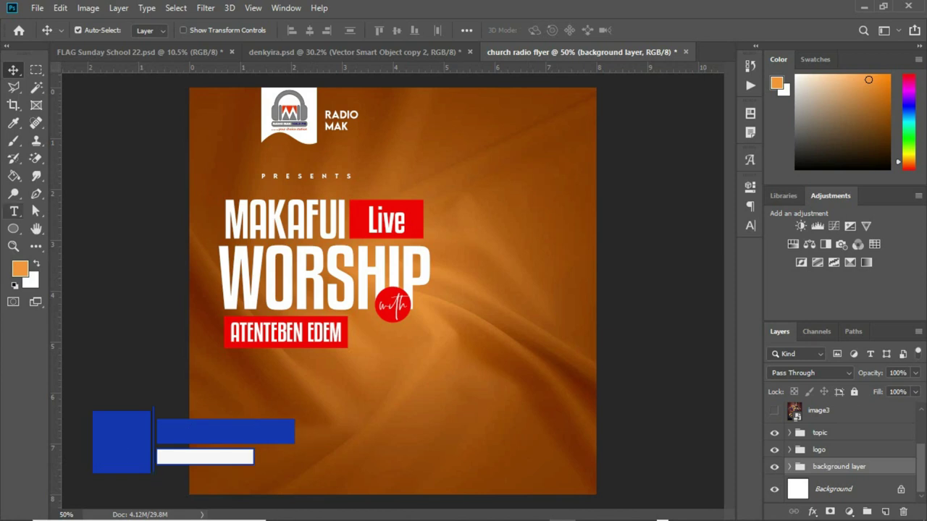
Draw a wide white rectangle, Rectangle 3, across the bottom of the flyer.
{"action": "left_click", "coordinate": [13, 229]}
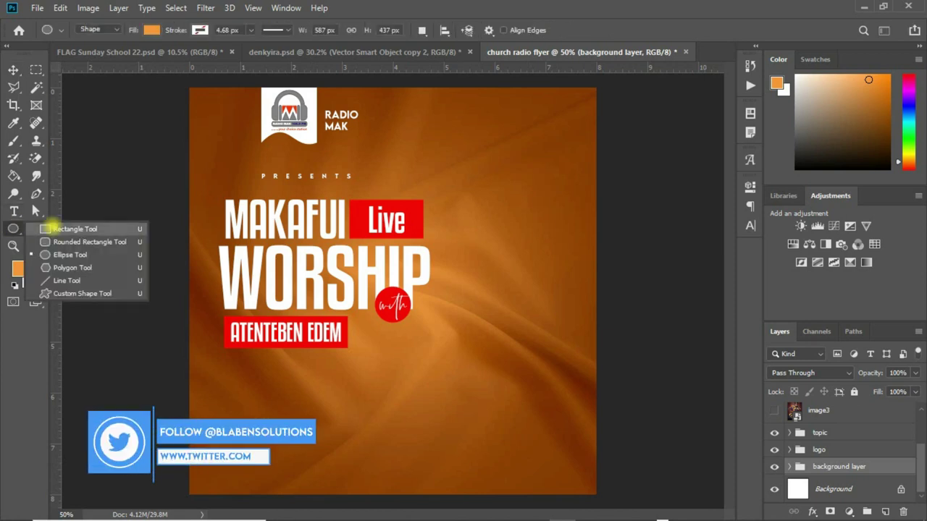
{"action": "left_click", "coordinate": [65, 228]}
{"action": "left_click_drag", "start_coordinate": [158, 432], "coordinate": [668, 500]}
{"action": "key", "text": "v"}
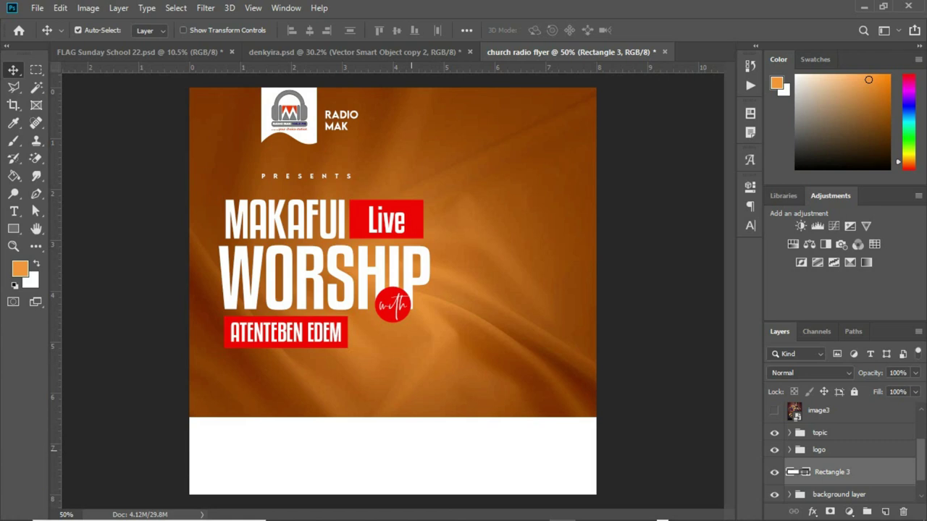
Drag the Radio image file from the Church Radio folder onto the flyer.
{"action": "mouse_move", "coordinate": [346, 507]}
{"action": "left_click", "coordinate": [420, 444]}
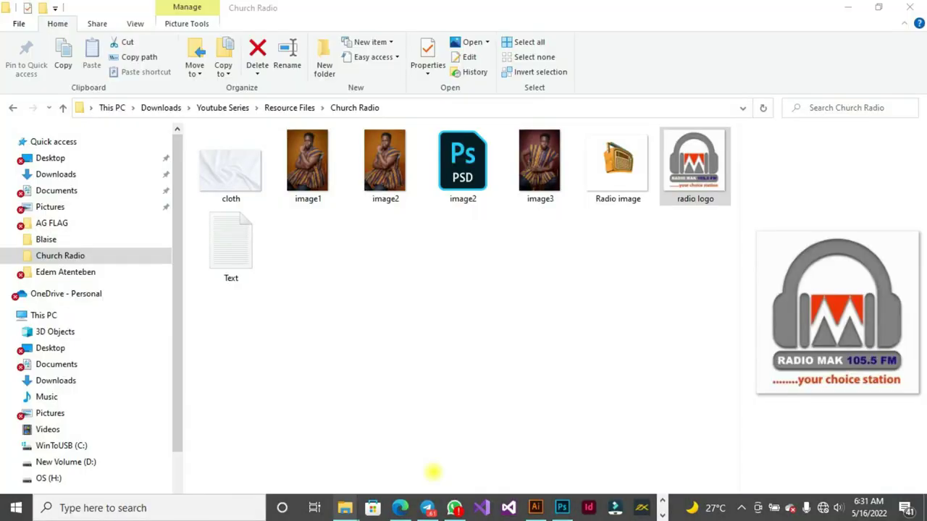
{"action": "left_click", "coordinate": [618, 163]}
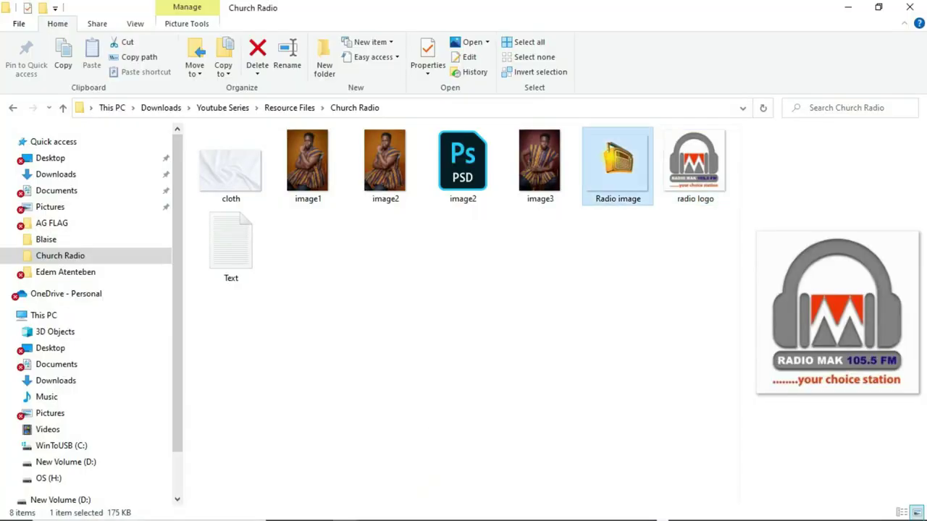
{"action": "left_click_drag", "start_coordinate": [618, 163], "coordinate": [392, 292]}
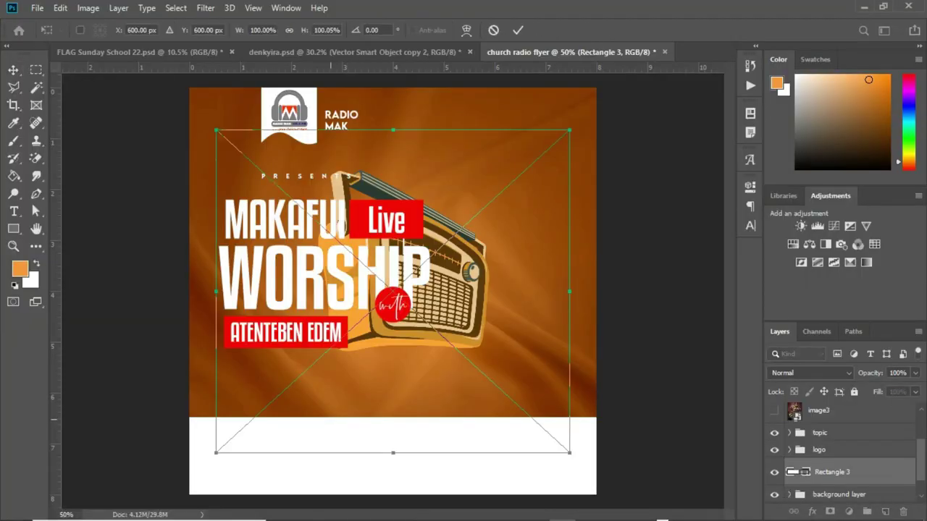
Move the radio to the lower left, scale it down over the white band, and commit.
{"action": "left_click_drag", "start_coordinate": [445, 250], "coordinate": [338, 386]}
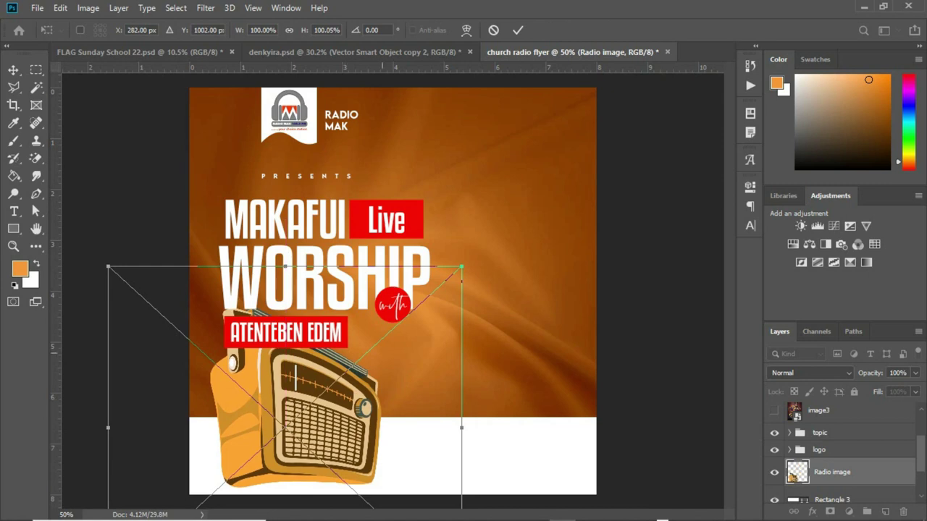
{"action": "left_click_drag", "start_coordinate": [462, 268], "coordinate": [397, 326]}
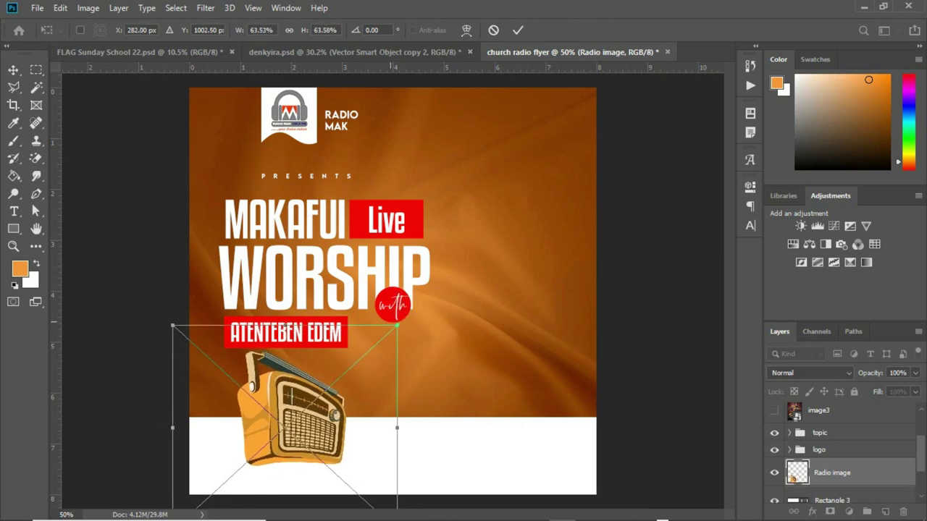
{"action": "left_click_drag", "start_coordinate": [315, 389], "coordinate": [304, 395]}
{"action": "key", "text": "Return"}
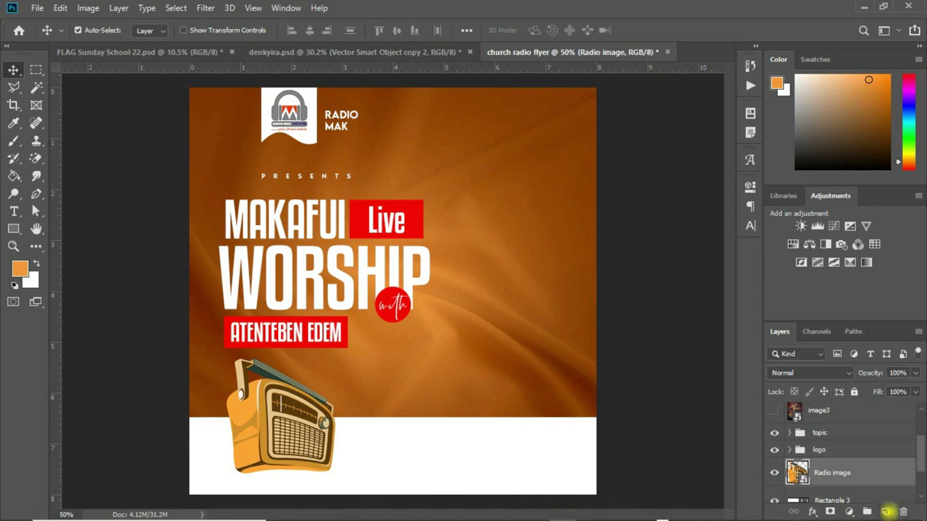
Add Layer 2 below the Radio image layer and set the brush colour to dark grey #31302f.
{"action": "left_click", "coordinate": [887, 512]}
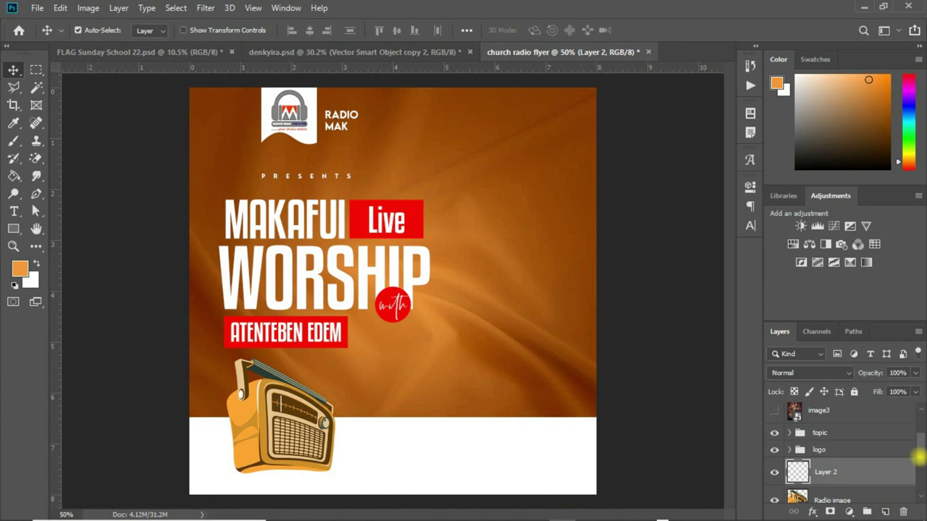
{"action": "scroll", "coordinate": [918, 457], "scroll_direction": "down", "scroll_amount": 2}
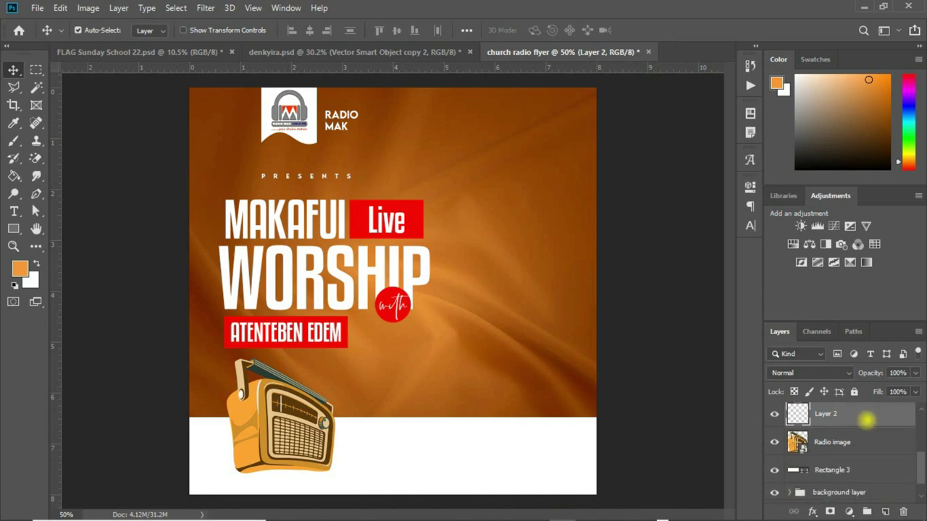
{"action": "left_click_drag", "start_coordinate": [867, 420], "coordinate": [895, 453]}
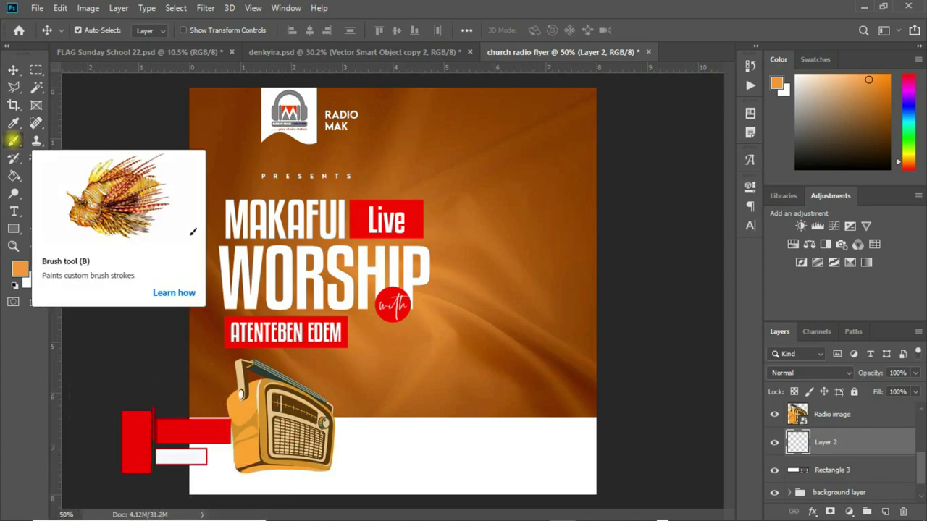
{"action": "left_click", "coordinate": [13, 141]}
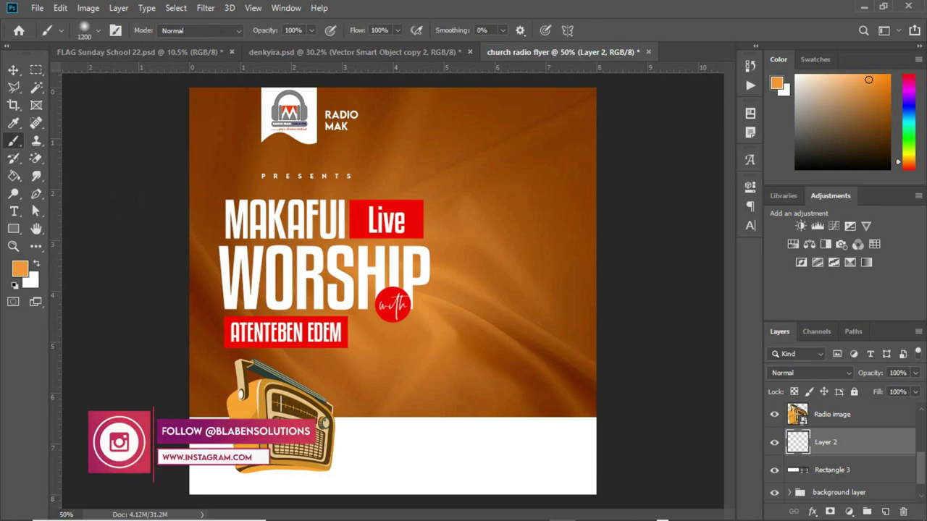
{"action": "left_click", "coordinate": [777, 84]}
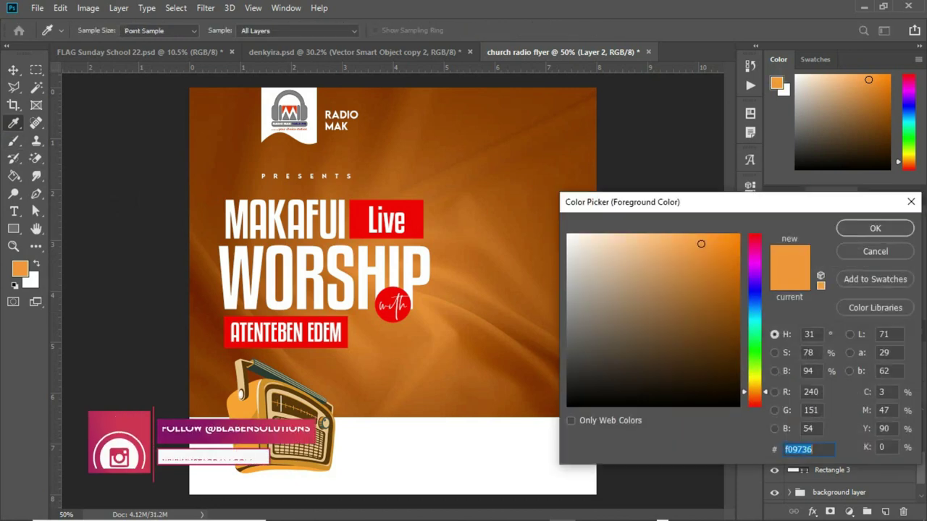
{"action": "left_click", "coordinate": [574, 373]}
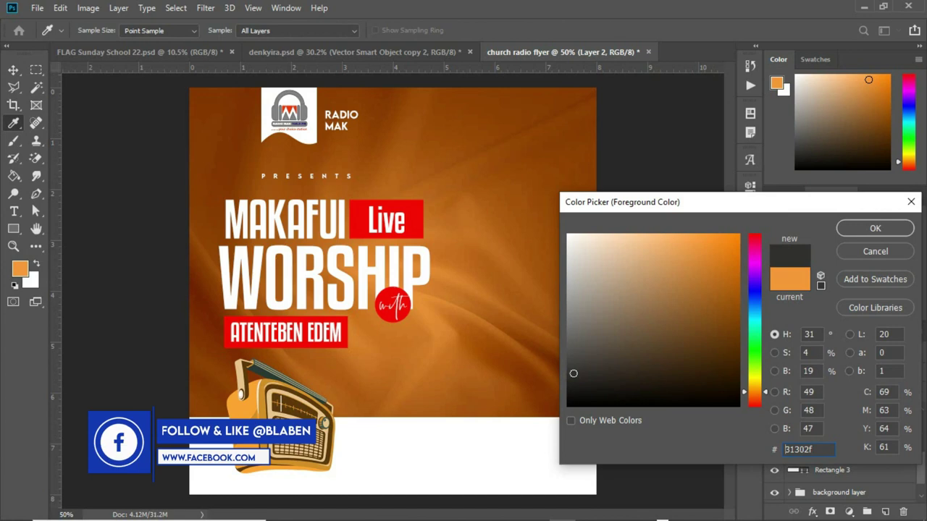
{"action": "left_click", "coordinate": [874, 229]}
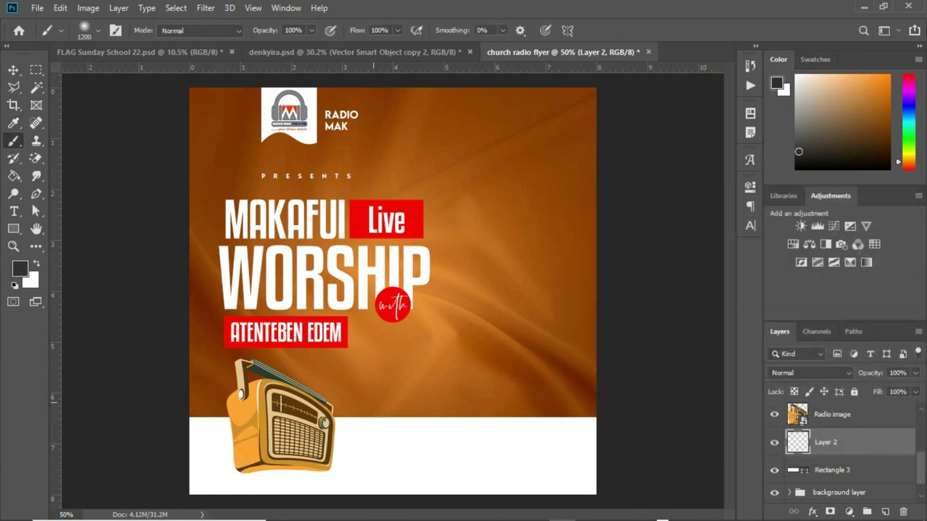
Reduce the brush to 700 and paint a soft dark stroke near the flyer's bottom.
{"action": "key", "text": "bracketleft"}
{"action": "key", "text": "bracketleft"}
{"action": "key", "text": "bracketleft"}
{"action": "key", "text": "bracketleft"}
{"action": "key", "text": "bracketleft"}
{"action": "key", "text": "bracketleft"}
{"action": "left_click", "coordinate": [412, 401]}
{"action": "left_click_drag", "start_coordinate": [365, 403], "coordinate": [424, 416]}
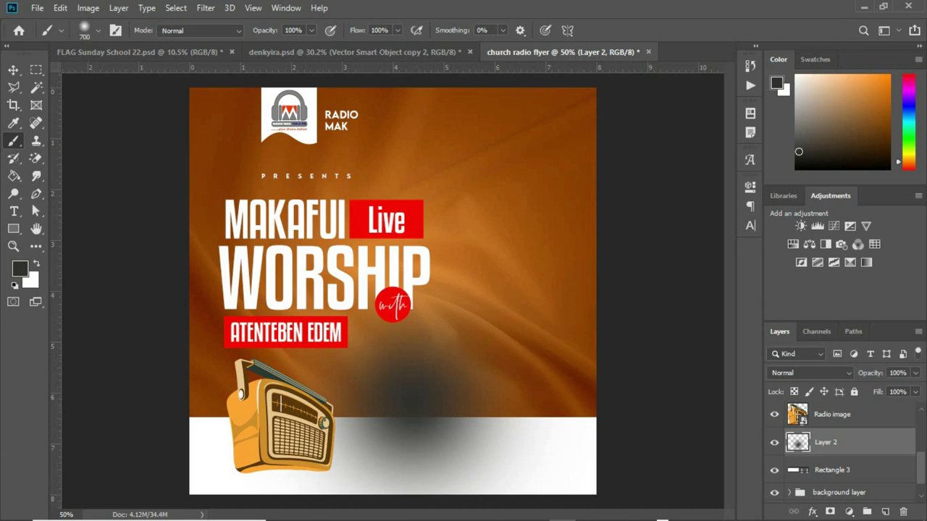
{"action": "left_click", "coordinate": [13, 70]}
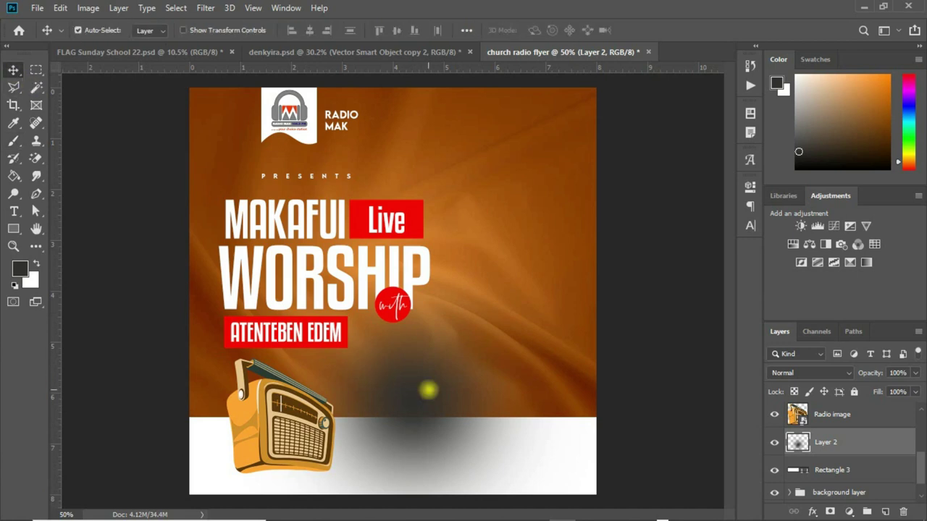
{"action": "left_click_drag", "start_coordinate": [428, 391], "coordinate": [428, 391]}
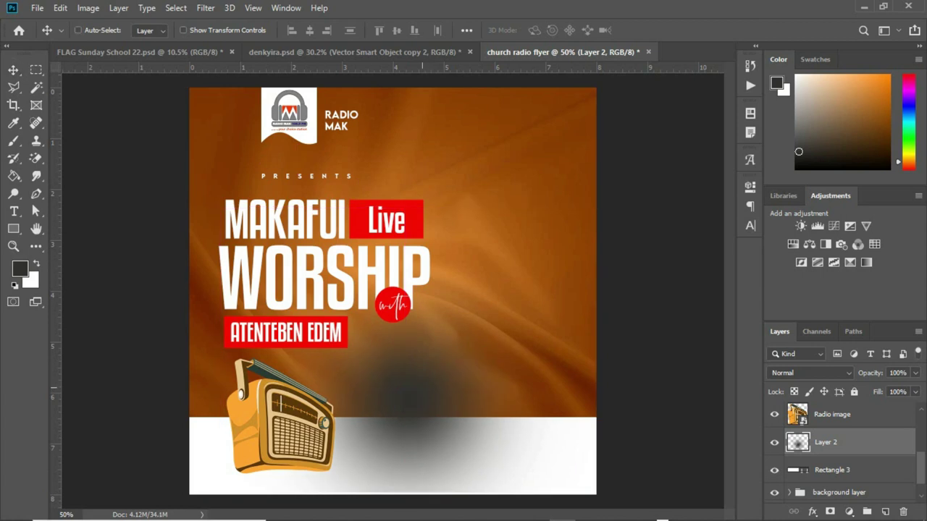
Free Transform the shadow into a thin, narrow oval positioned beneath the radio.
{"action": "key", "text": "ctrl+t"}
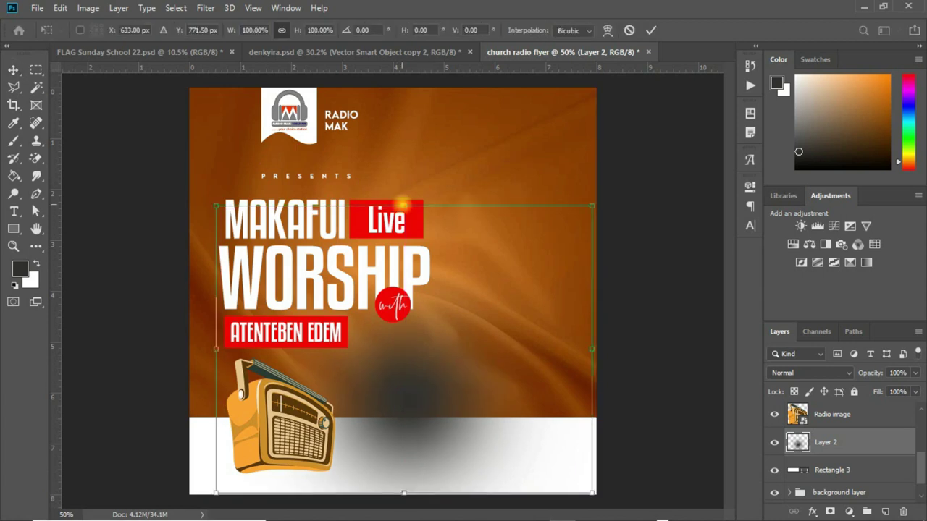
{"action": "left_click_drag", "start_coordinate": [404, 207], "coordinate": [404, 468]}
{"action": "left_click_drag", "start_coordinate": [593, 479], "coordinate": [488, 479]}
{"action": "left_click_drag", "start_coordinate": [353, 481], "coordinate": [282, 474]}
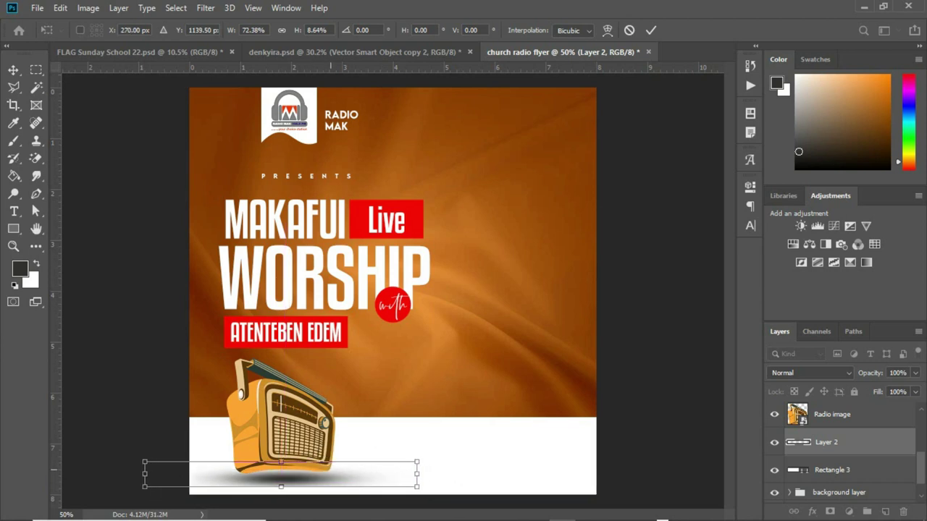
{"action": "left_click_drag", "start_coordinate": [310, 461], "coordinate": [310, 474]}
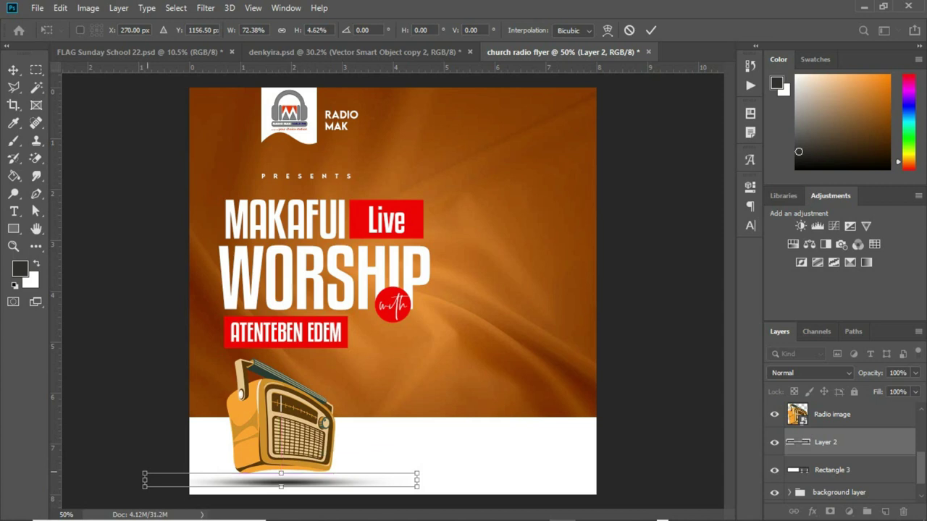
{"action": "left_click", "coordinate": [145, 480]}
{"action": "left_click_drag", "start_coordinate": [145, 480], "coordinate": [194, 479]}
{"action": "key", "text": "Return"}
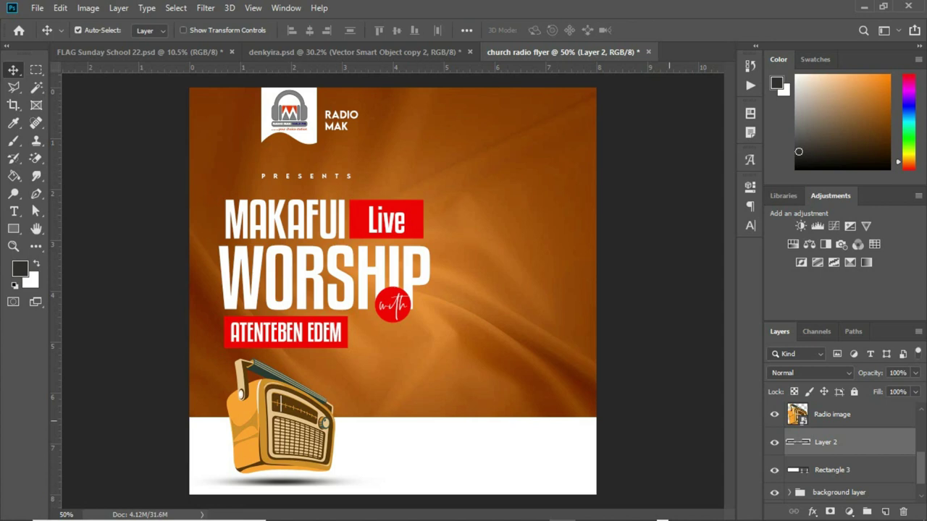
Toggle Layer 2's visibility to compare the flyer with and without the shadow, leaving it visible.
{"action": "left_click", "coordinate": [775, 442]}
{"action": "left_click", "coordinate": [775, 442]}
{"action": "left_click", "coordinate": [774, 442]}
{"action": "left_click", "coordinate": [775, 442]}
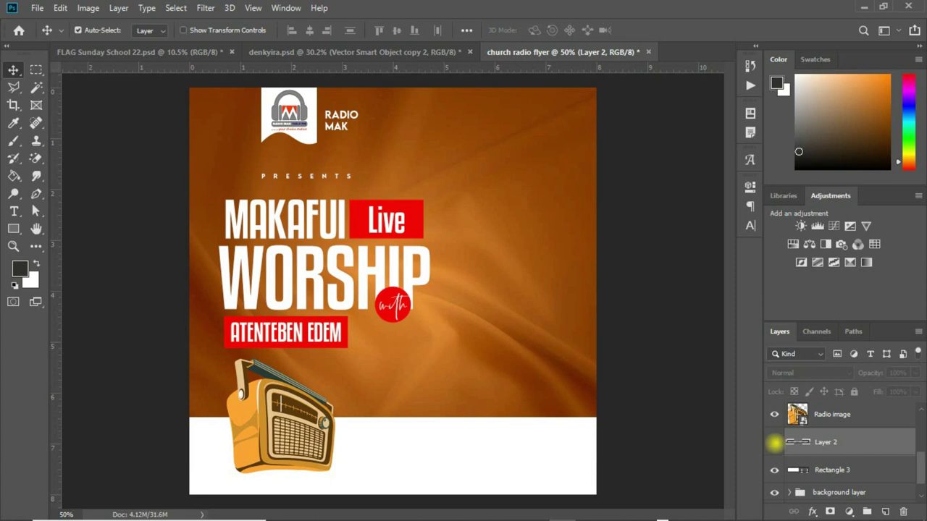
{"action": "left_click", "coordinate": [775, 442]}
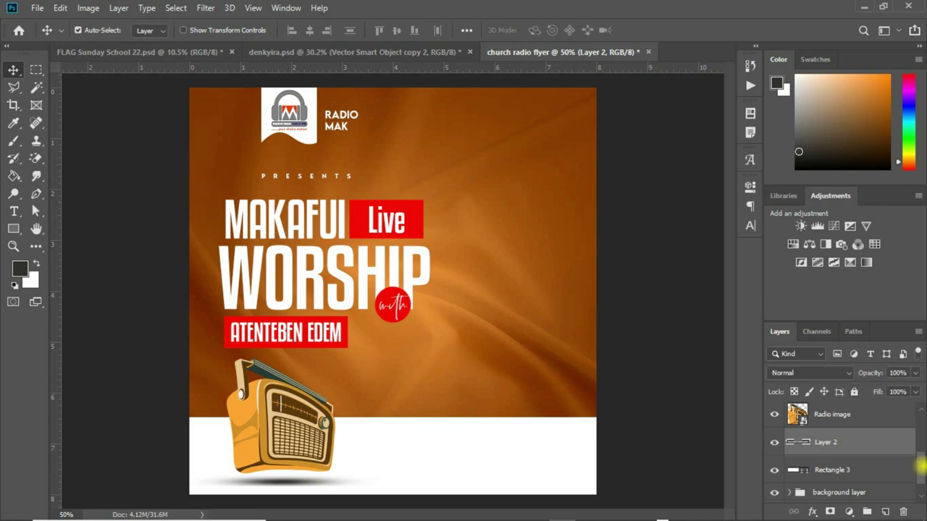
Turn off Auto-Select, then group Radio image and Layer 2 into a group named 'radio'.
{"action": "scroll", "coordinate": [919, 467], "scroll_direction": "up", "scroll_amount": 1}
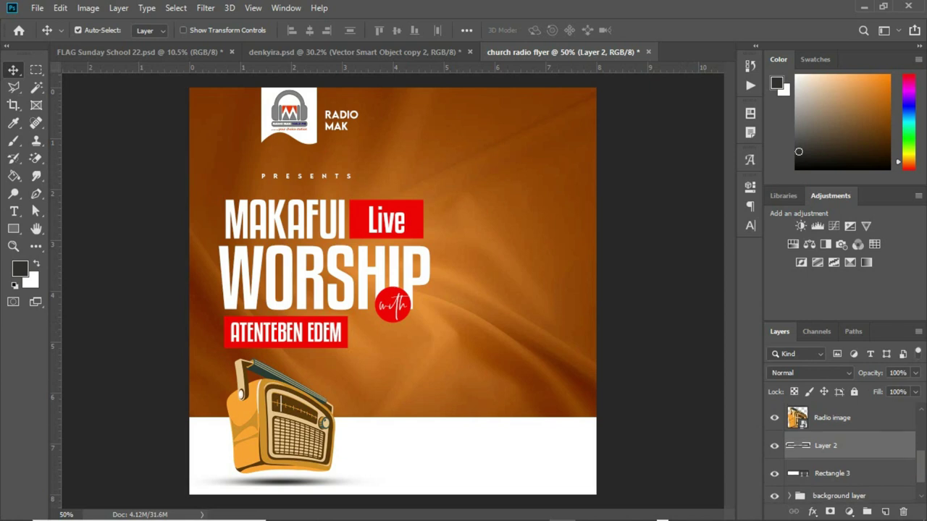
{"action": "left_click", "coordinate": [78, 29]}
{"action": "left_click", "coordinate": [879, 417], "text": "shift"}
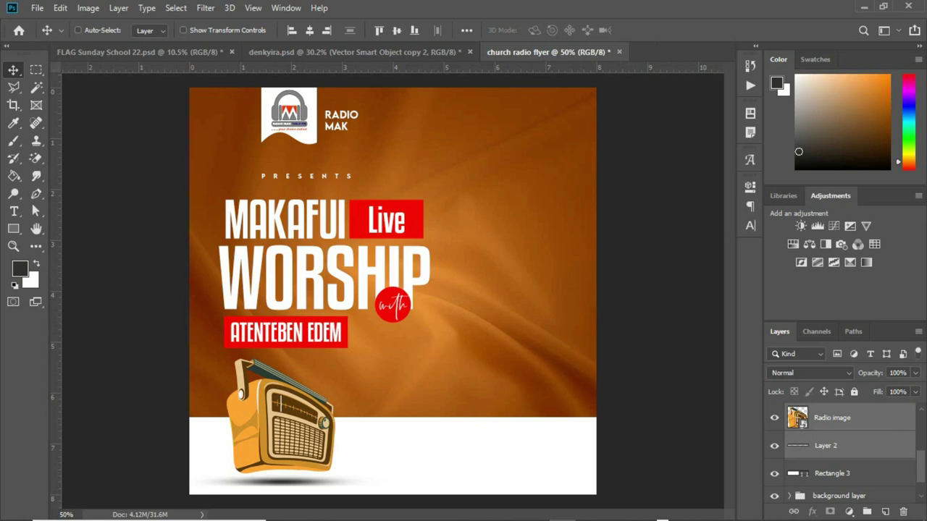
{"action": "key", "text": "ctrl+g"}
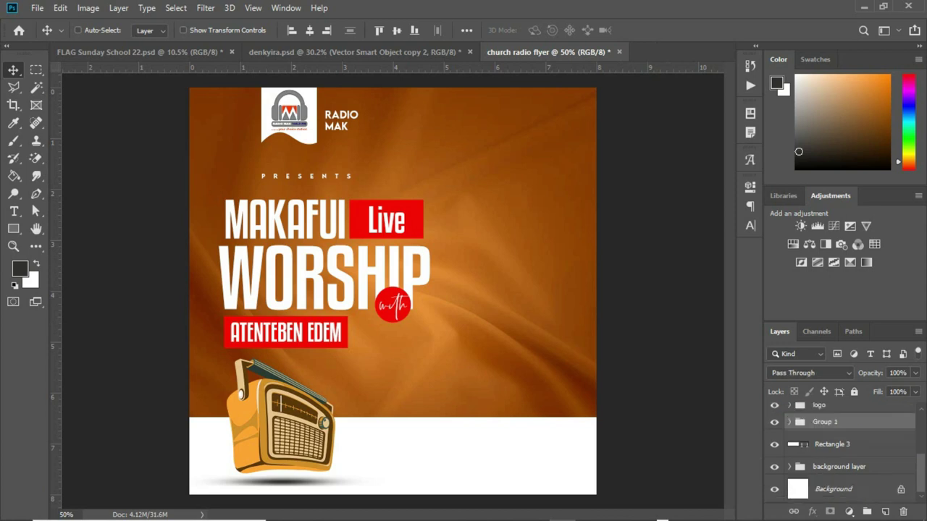
{"action": "double_click", "coordinate": [825, 422]}
{"action": "type", "text": "radio"}
{"action": "key", "text": "Return"}
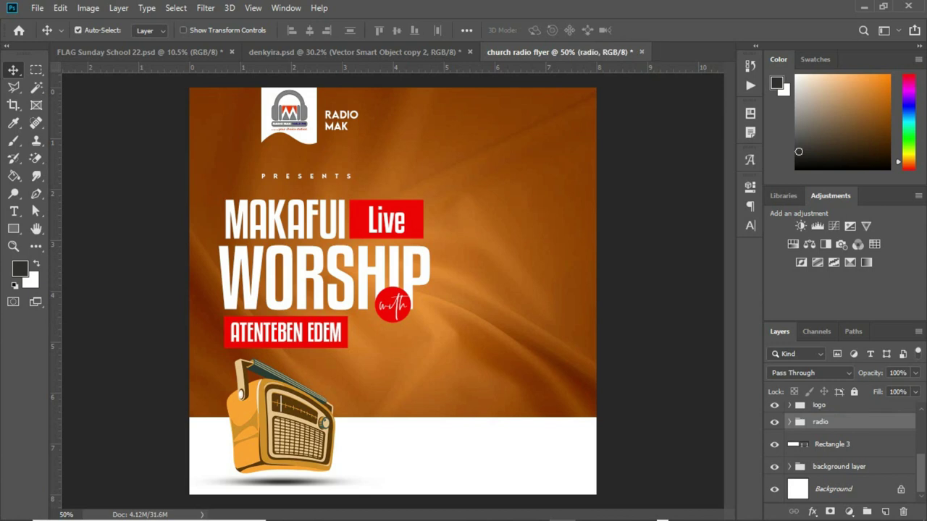
{"action": "scroll", "coordinate": [840, 449], "scroll_direction": "up", "scroll_amount": 3}
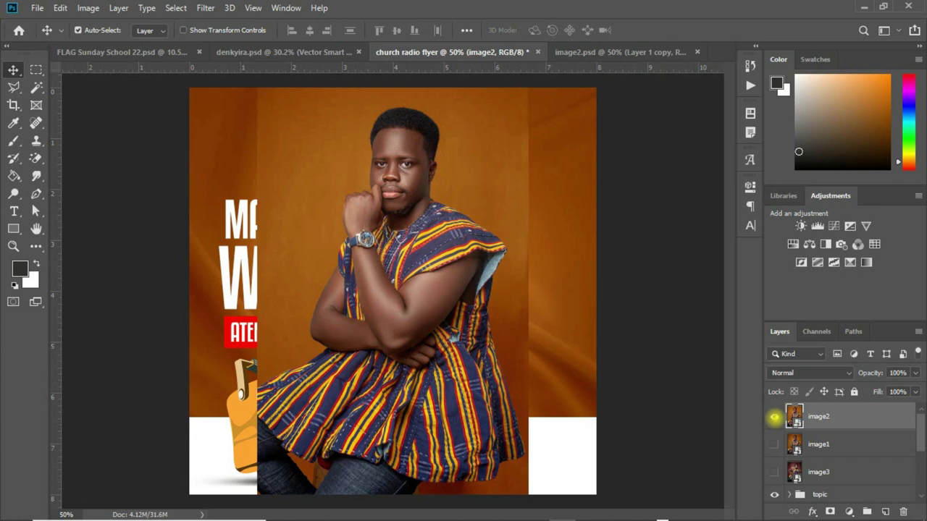
Hide image2 in the flyer, move Layer 1 copy upward in image2.psd, then return to the flyer.
{"action": "left_click", "coordinate": [775, 417]}
{"action": "left_click", "coordinate": [619, 52]}
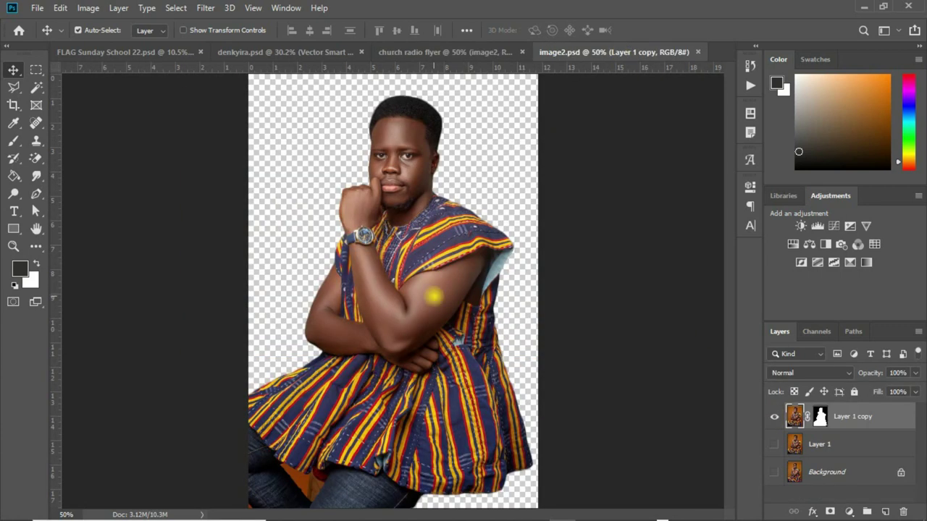
{"action": "left_click_drag", "start_coordinate": [435, 296], "coordinate": [440, 239]}
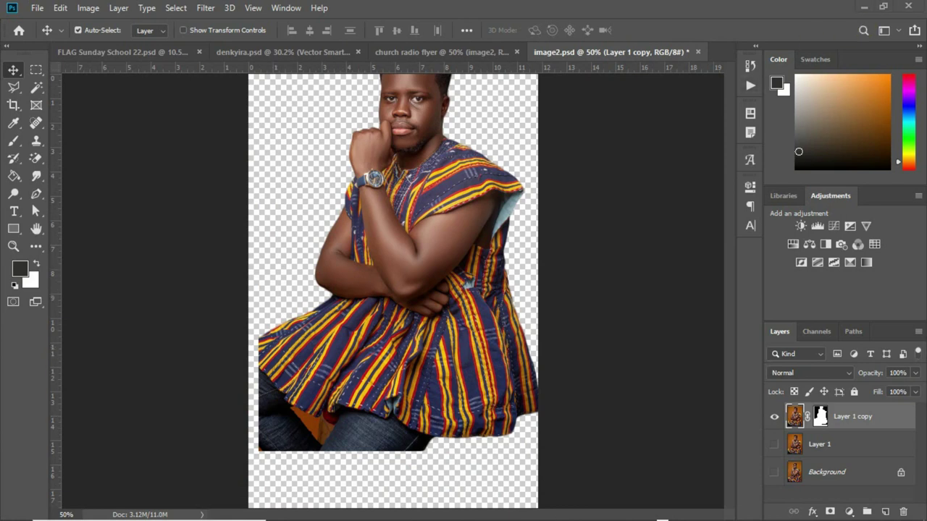
{"action": "left_click_drag", "start_coordinate": [239, 296], "coordinate": [448, 459]}
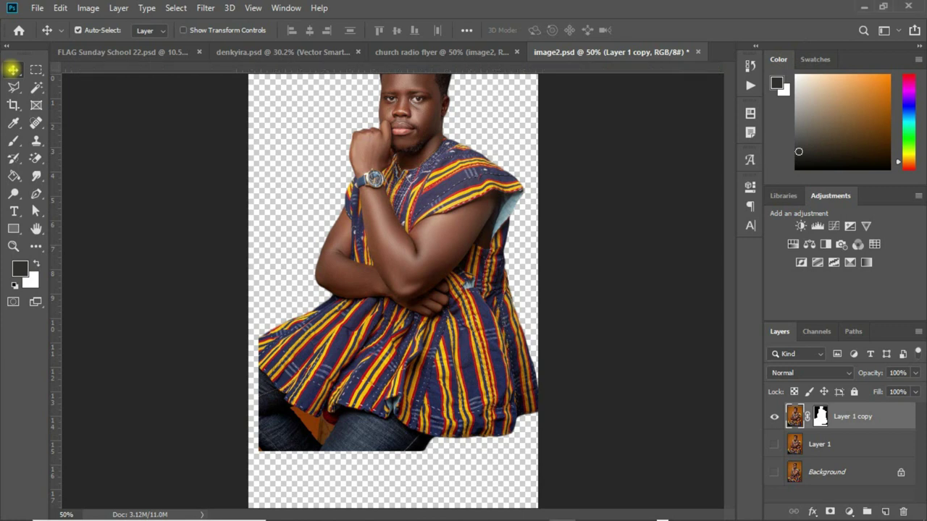
{"action": "left_click_drag", "start_coordinate": [429, 271], "coordinate": [449, 198]}
{"action": "left_click_drag", "start_coordinate": [457, 155], "coordinate": [451, 108]}
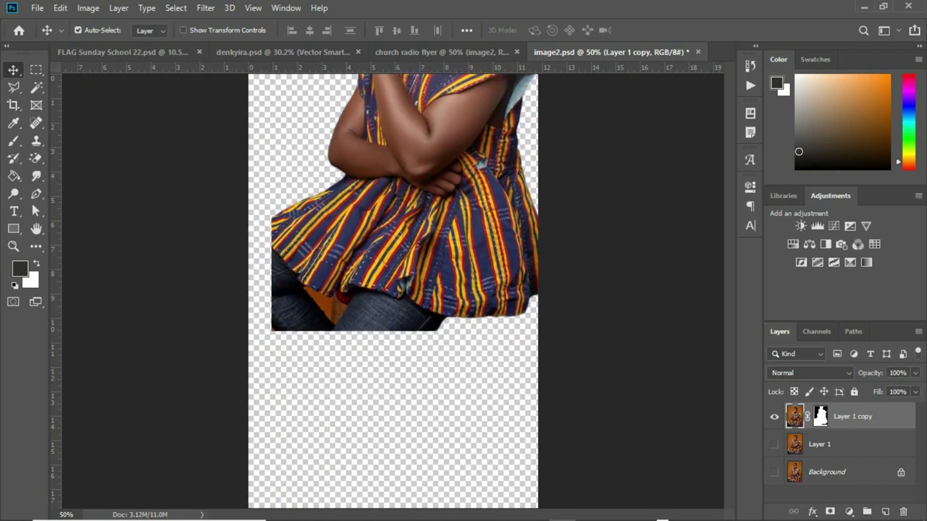
{"action": "key", "text": "ctrl+shift+Tab"}
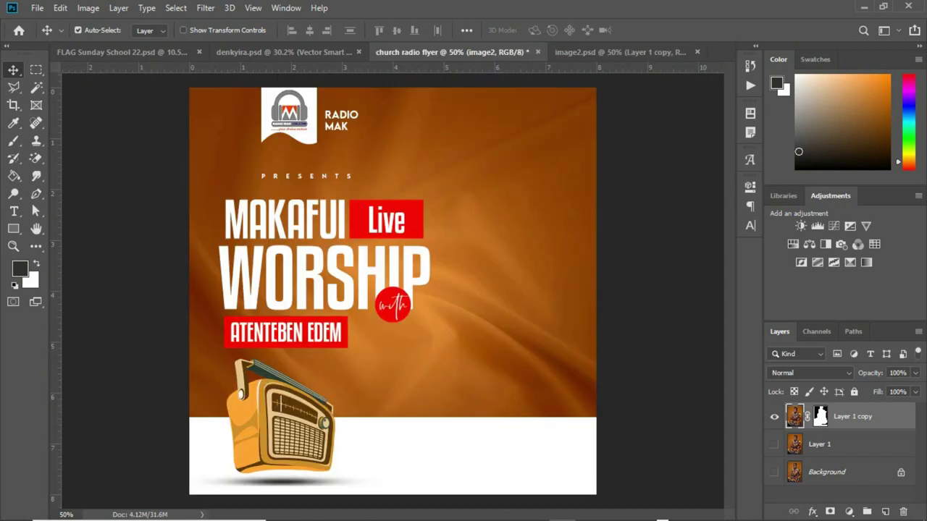
Paste the host cut-out, move it to the right, and send it behind Rectangle 3.
{"action": "key", "text": "ctrl+v"}
{"action": "left_click_drag", "start_coordinate": [498, 277], "coordinate": [522, 257]}
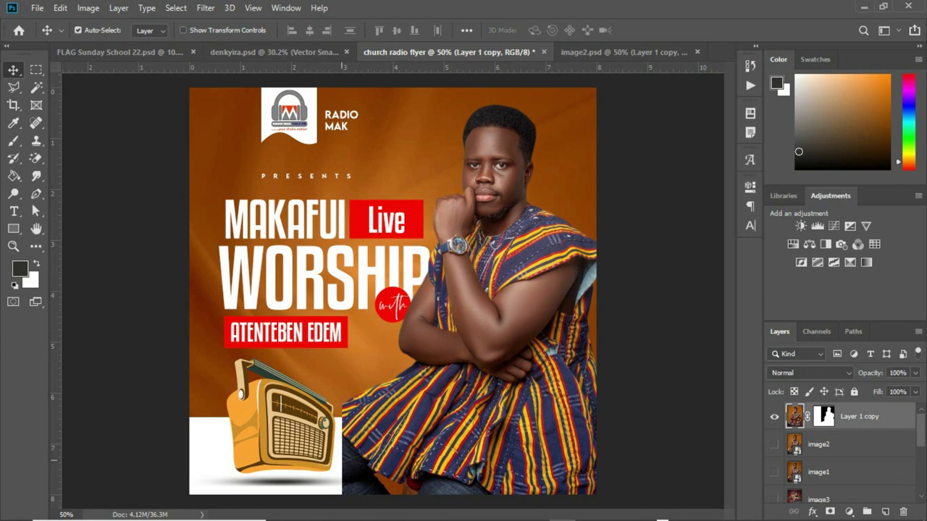
{"action": "left_click", "coordinate": [861, 416]}
{"action": "scroll", "coordinate": [840, 445], "scroll_direction": "down", "scroll_amount": 5}
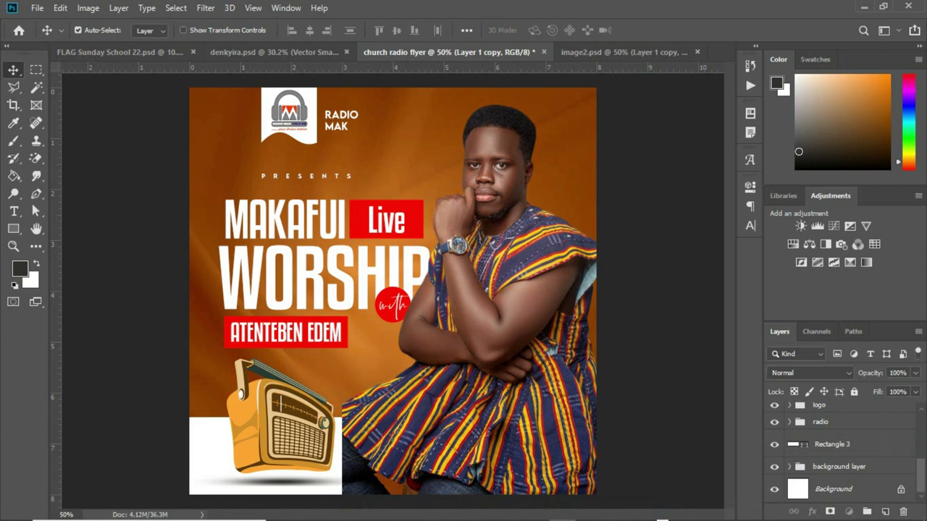
{"action": "key", "text": "ctrl+bracketleft"}
{"action": "key", "text": "ctrl+bracketleft"}
{"action": "key", "text": "ctrl+bracketleft"}
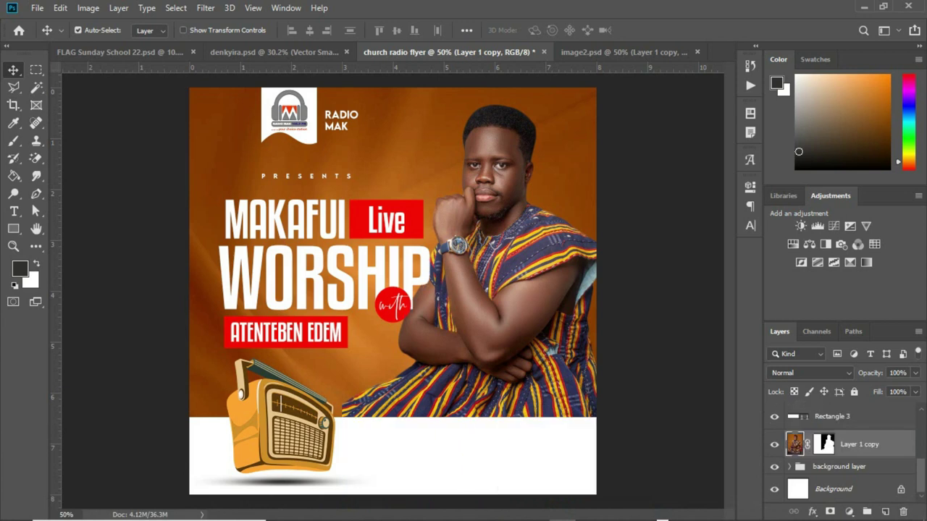
{"action": "left_click_drag", "start_coordinate": [515, 340], "coordinate": [523, 289]}
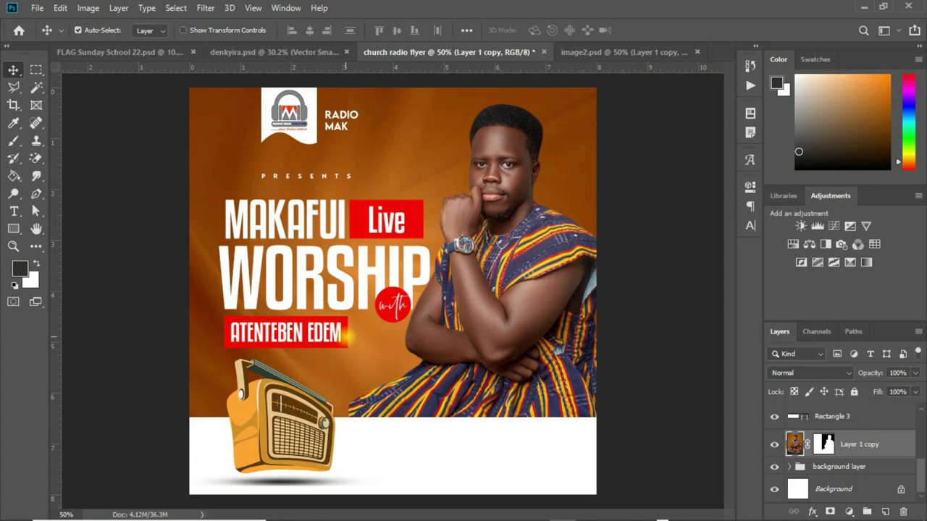
Select the Rectangle 2 copy name box layer in the Layers panel.
{"action": "left_click", "coordinate": [345, 335]}
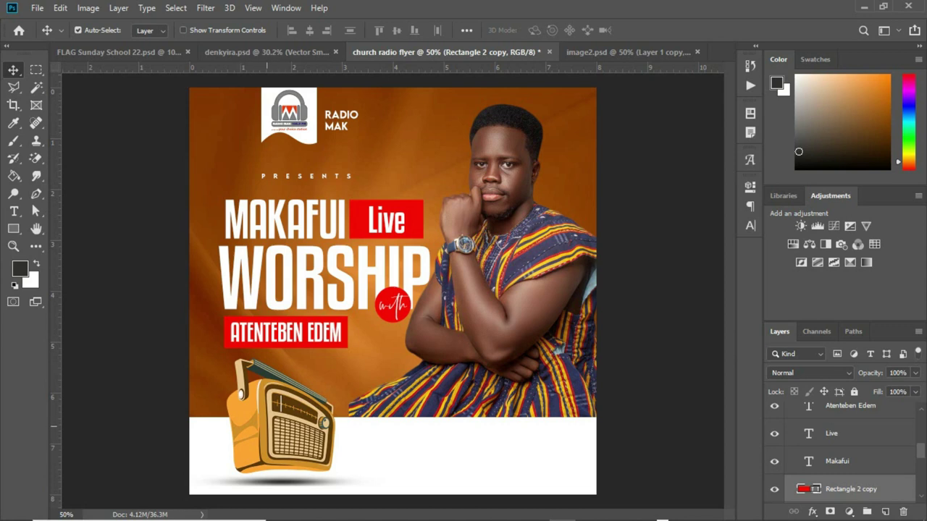
{"action": "double_click", "coordinate": [803, 489]}
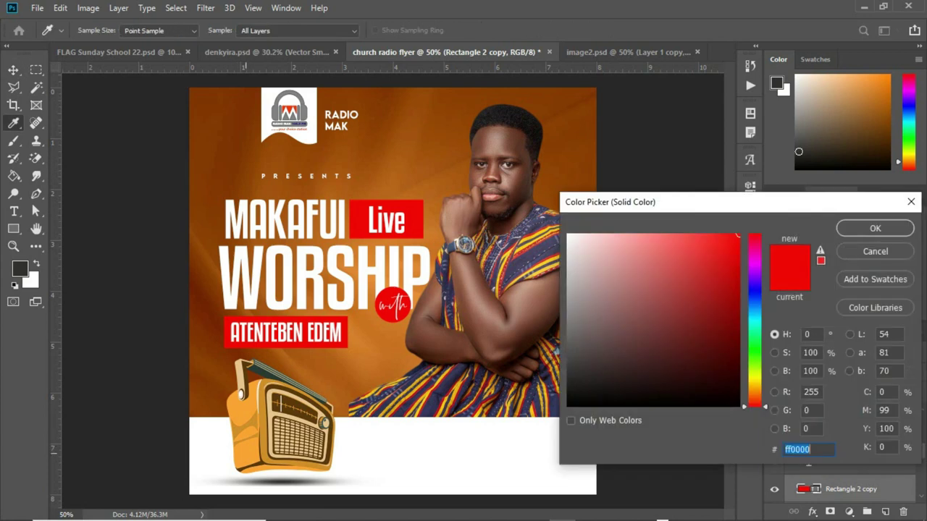
{"action": "left_click", "coordinate": [240, 459]}
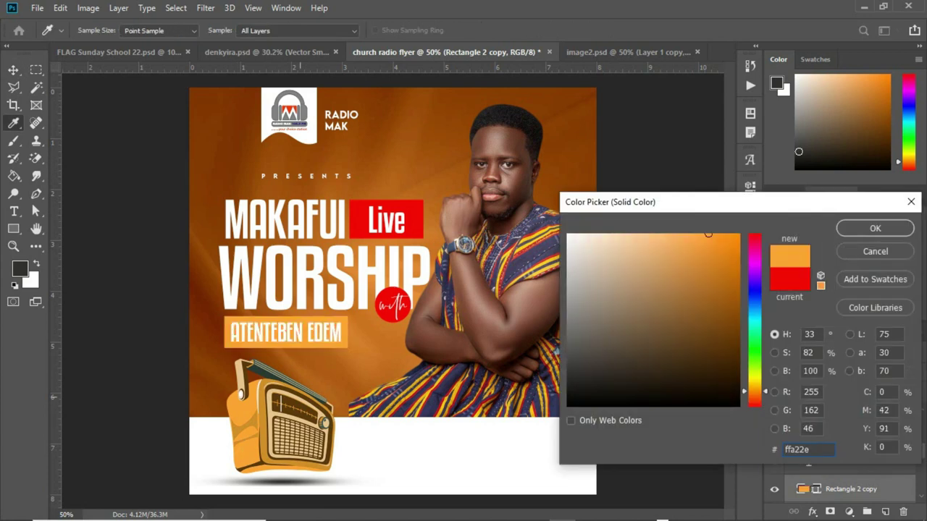
{"action": "left_click", "coordinate": [311, 365]}
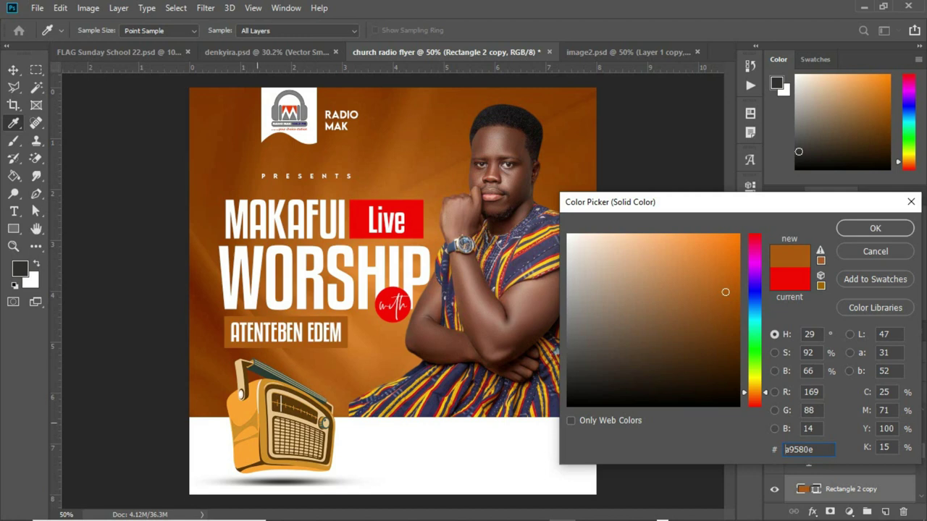
{"action": "left_click", "coordinate": [235, 418]}
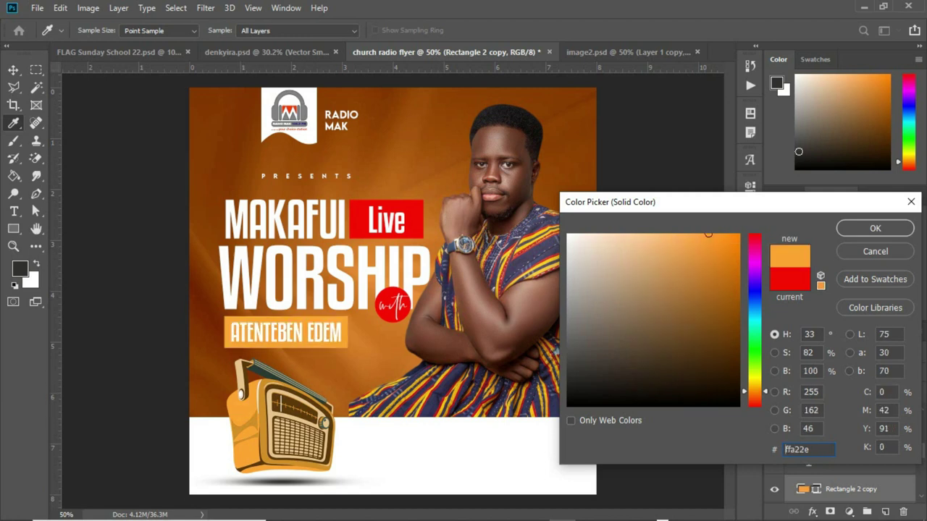
{"action": "left_click_drag", "start_coordinate": [708, 234], "coordinate": [739, 236]}
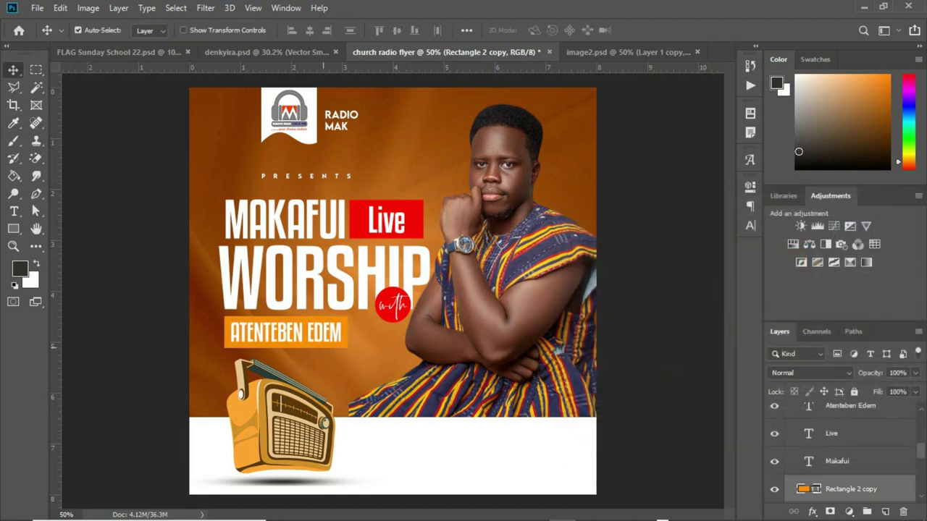
{"action": "left_click", "coordinate": [323, 334]}
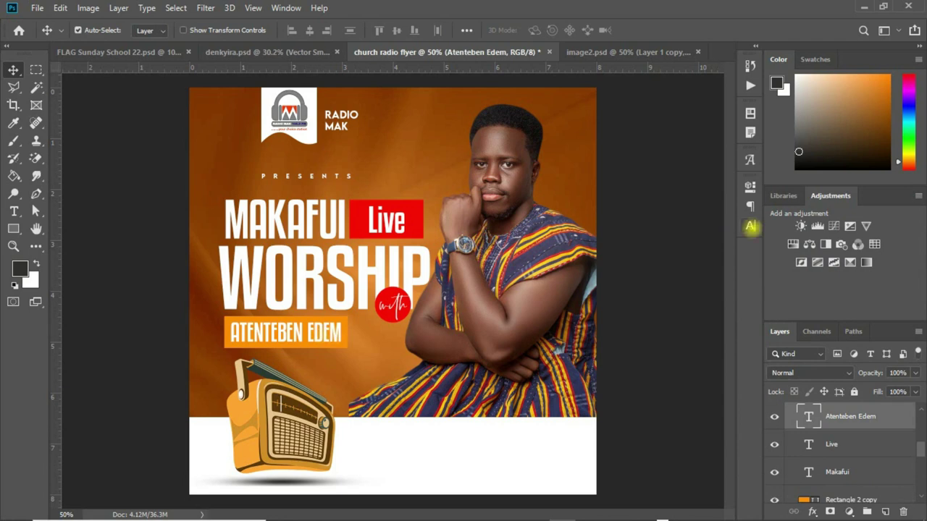
{"action": "left_click", "coordinate": [750, 227]}
{"action": "left_click", "coordinate": [713, 264]}
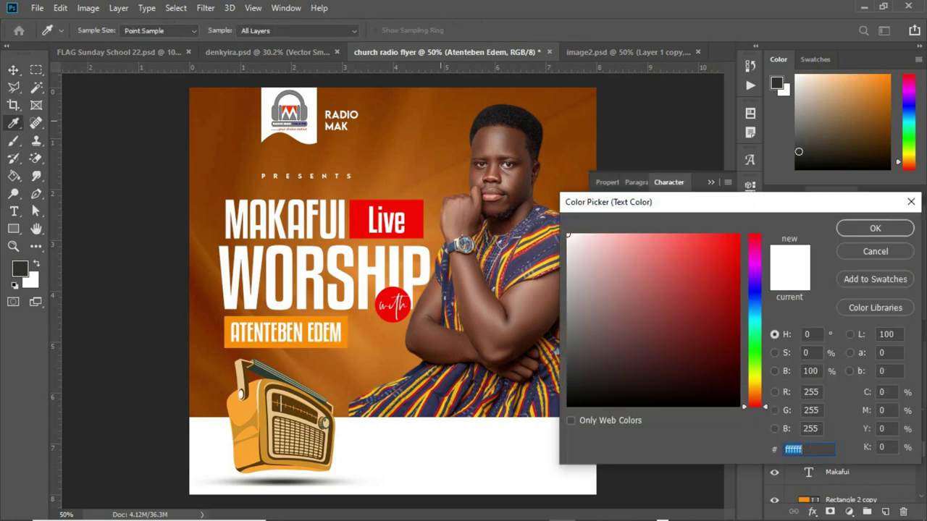
{"action": "left_click", "coordinate": [207, 317]}
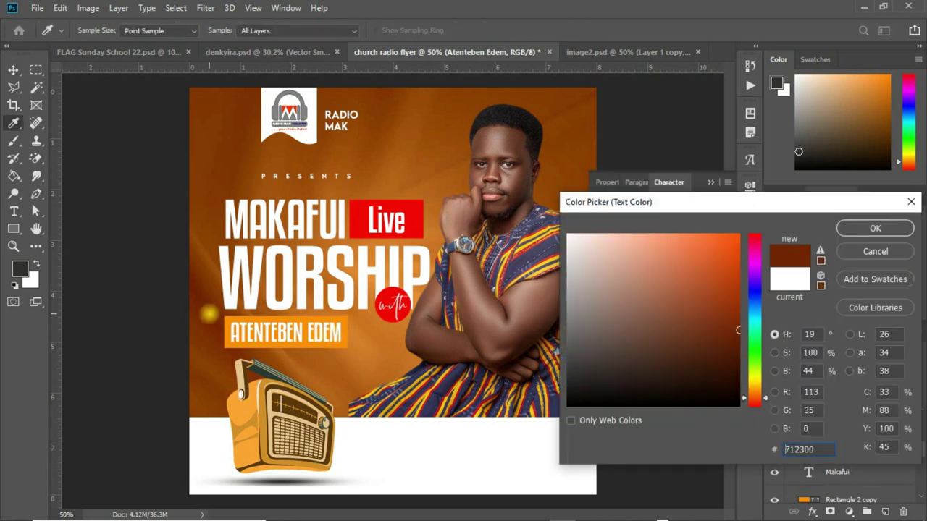
{"action": "left_click", "coordinate": [875, 228]}
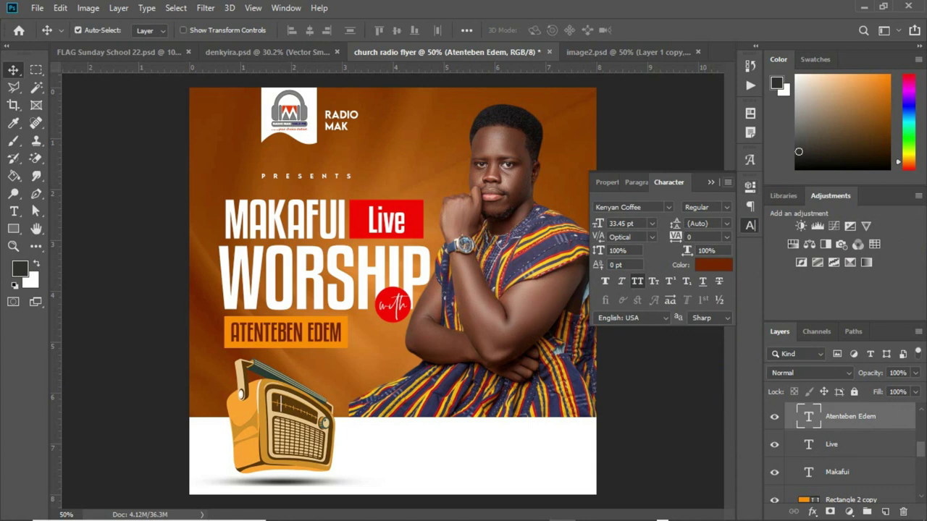
{"action": "left_click", "coordinate": [712, 182]}
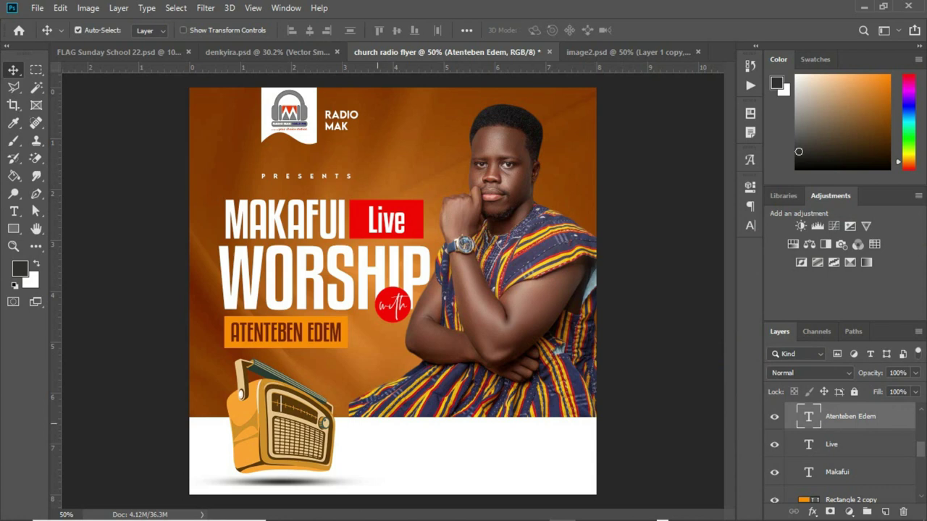
Bring up the Text - Notepad window and highlight the sponsorship line.
{"action": "mouse_move", "coordinate": [663, 520]}
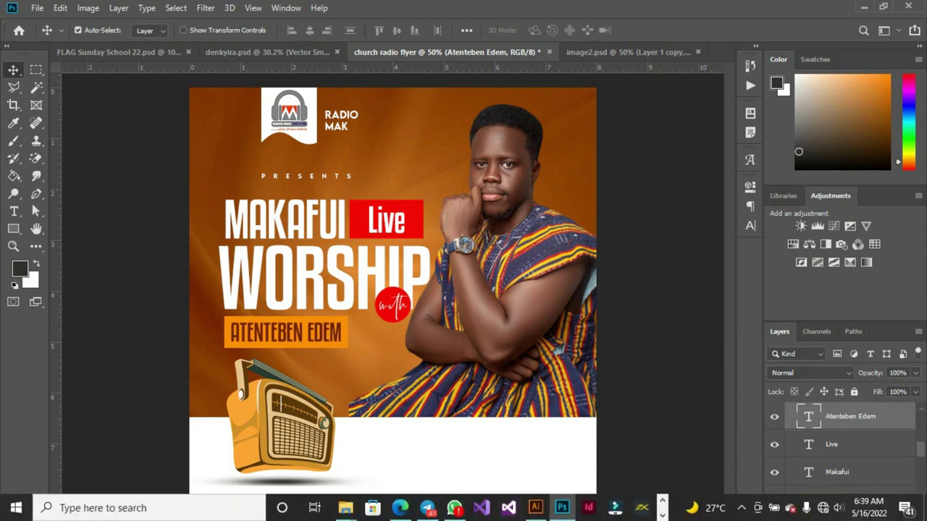
{"action": "mouse_move", "coordinate": [348, 508]}
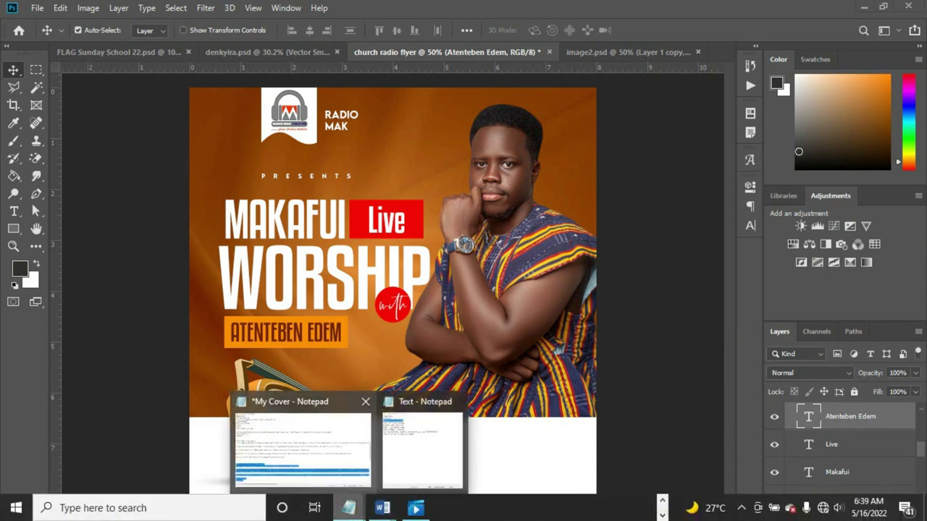
{"action": "left_click", "coordinate": [401, 437]}
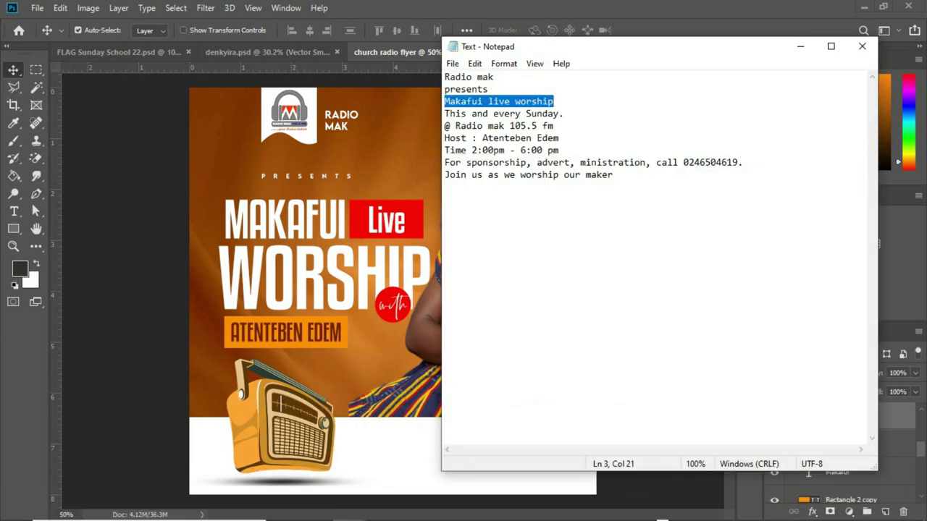
{"action": "left_click_drag", "start_coordinate": [445, 175], "coordinate": [613, 174]}
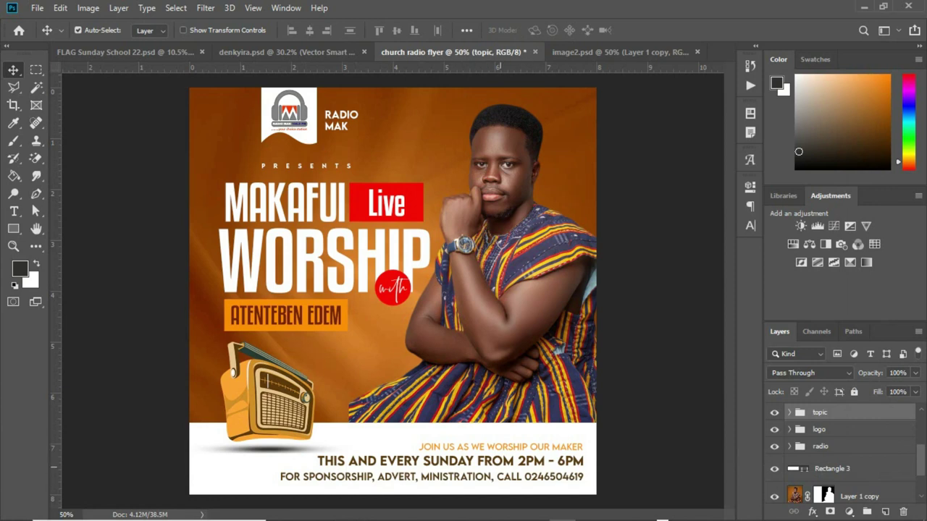
Nudge the invitation, schedule and sponsorship lines into place and group them as 'program date'.
{"action": "left_click", "coordinate": [472, 478]}
{"action": "key", "text": "Up"}
{"action": "key", "text": "Up"}
{"action": "key", "text": "Up"}
{"action": "key", "text": "Up"}
{"action": "key", "text": "Up"}
{"action": "key", "text": "Up"}
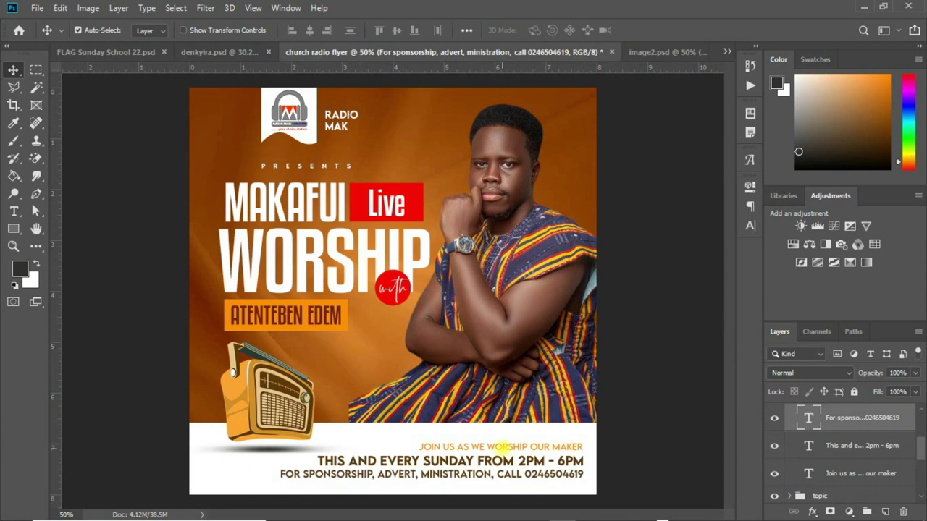
{"action": "left_click", "coordinate": [501, 449]}
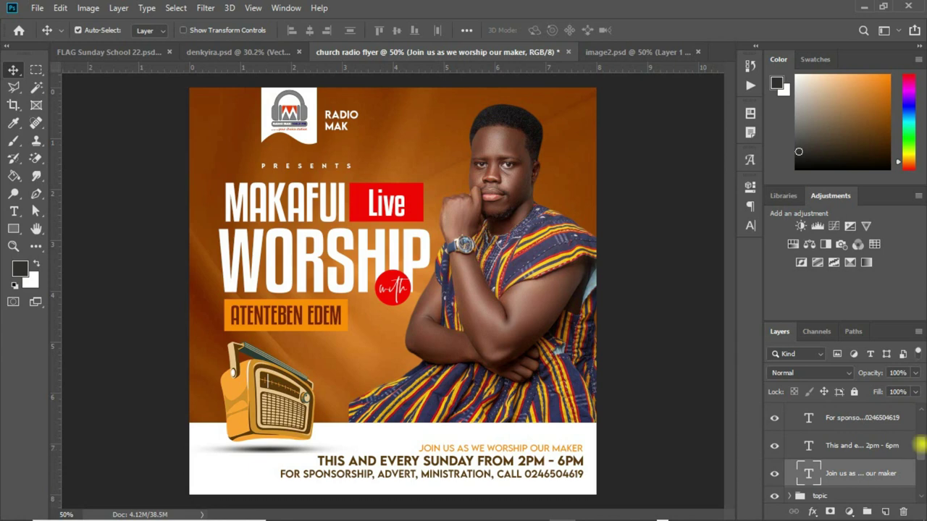
{"action": "scroll", "coordinate": [919, 445], "scroll_direction": "up", "scroll_amount": 3}
{"action": "left_click", "coordinate": [869, 427]}
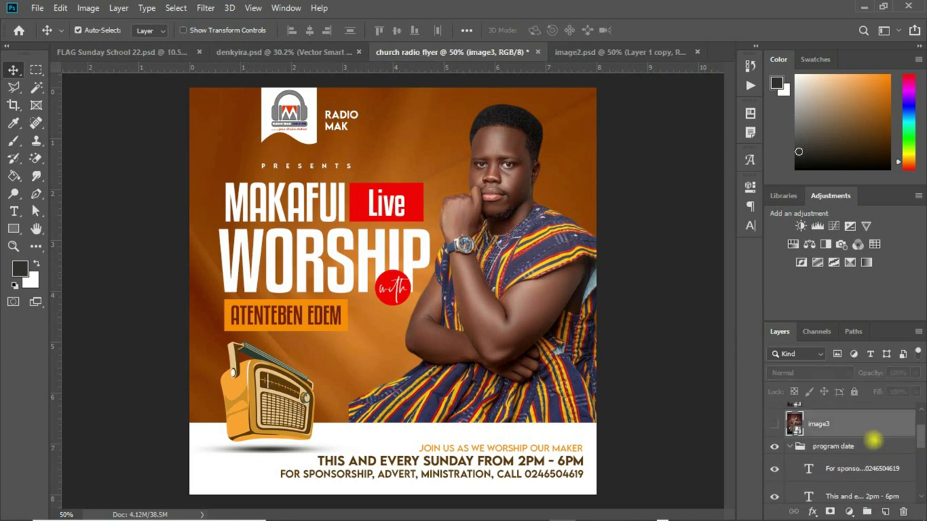
{"action": "left_click", "coordinate": [873, 444]}
{"action": "key", "text": "shift+Down"}
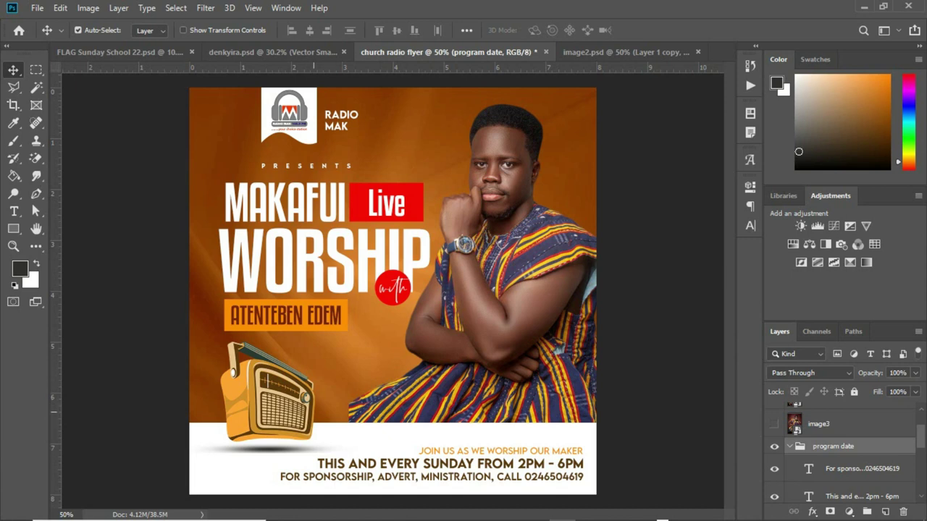
{"action": "left_click", "coordinate": [307, 406]}
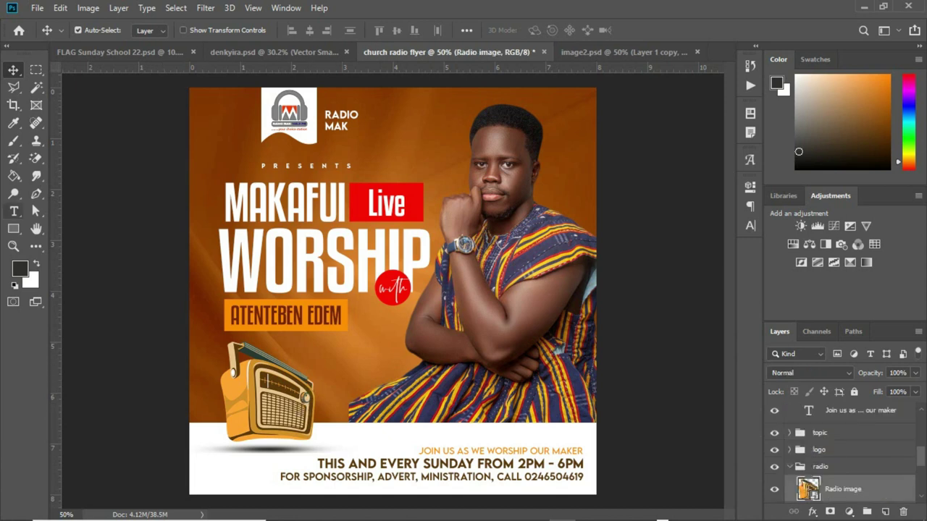
Add the stacked 'ON RADIO MAK 105.5fm' text tag beside the radio.
{"action": "left_click", "coordinate": [13, 211]}
{"action": "left_click", "coordinate": [327, 396]}
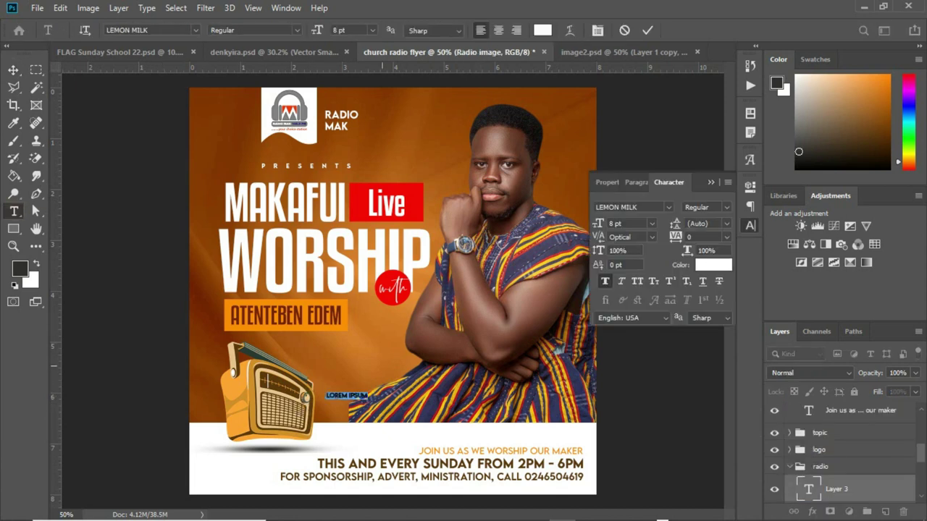
{"action": "type", "text": "ON RADIO MAK"}
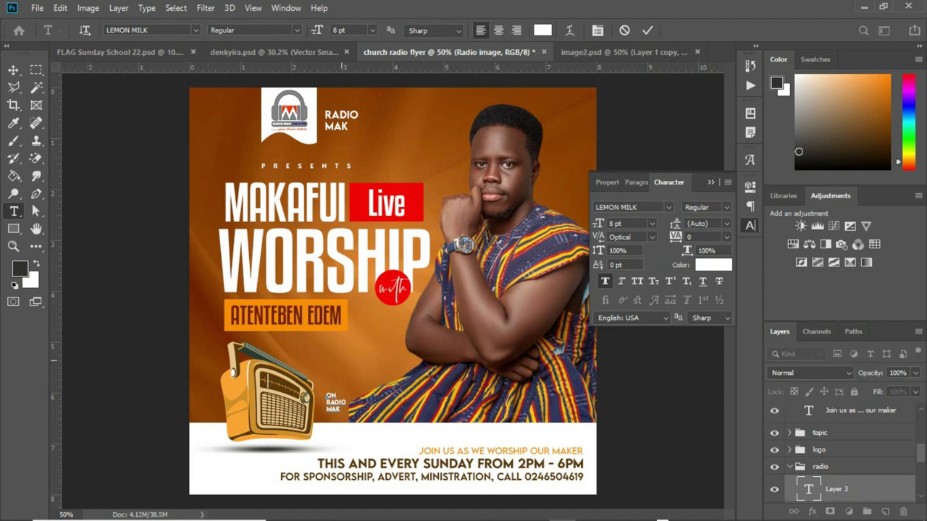
{"action": "key", "text": "ctrl+Return"}
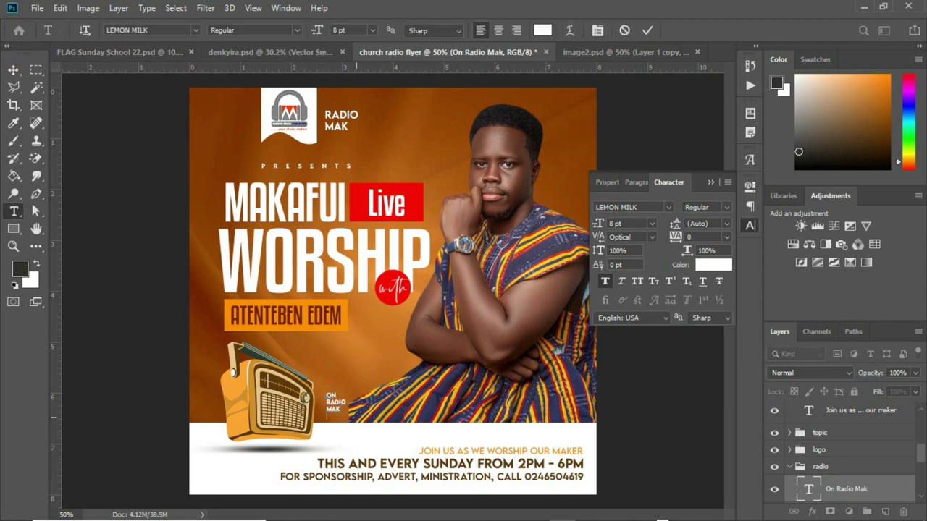
{"action": "type", "text": "105.5fm"}
{"action": "key", "text": "ctrl+Return"}
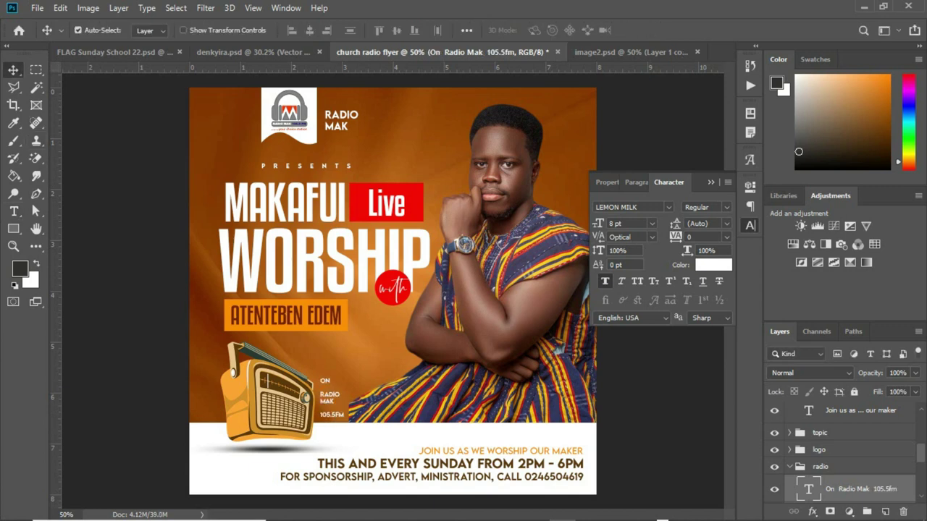
Draw a rectangle over the RADIO MAK words and fill it with orange #fd8c00.
{"action": "left_click", "coordinate": [13, 228]}
{"action": "left_click_drag", "start_coordinate": [319, 388], "coordinate": [351, 409]}
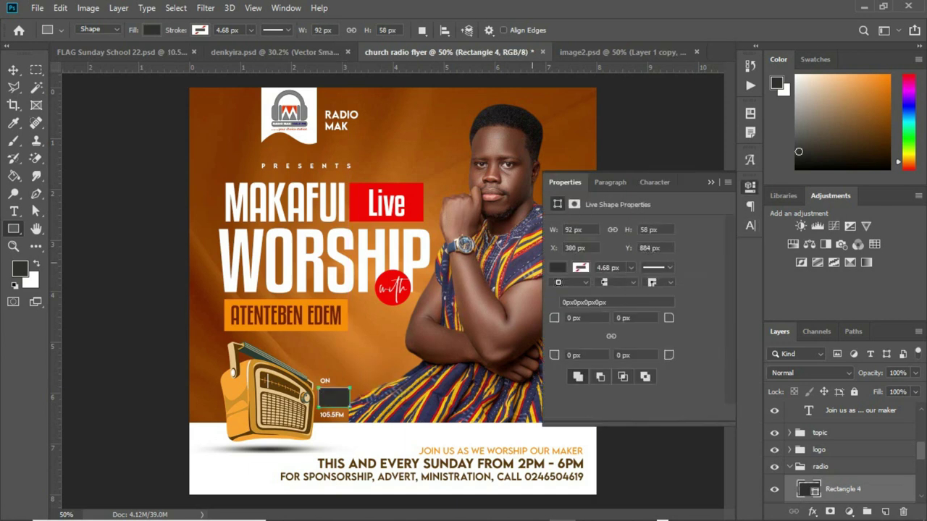
{"action": "left_click", "coordinate": [552, 267]}
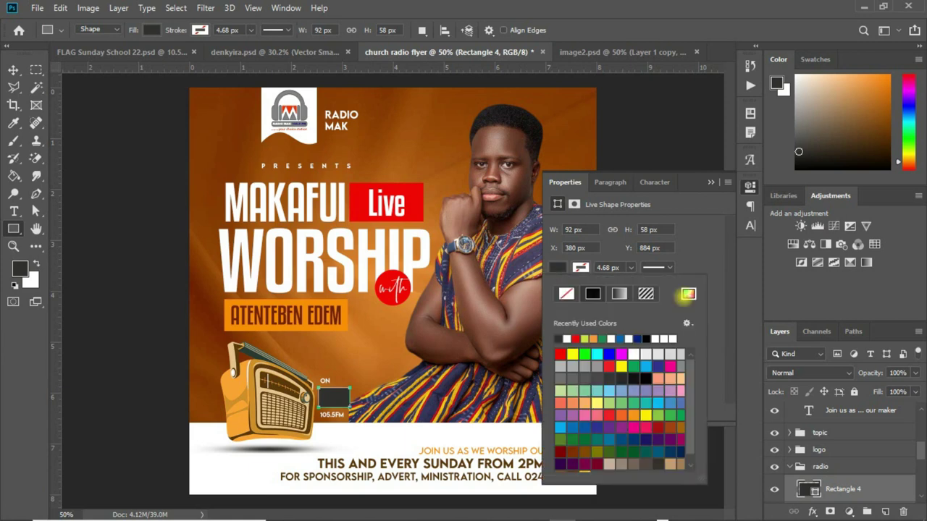
{"action": "left_click", "coordinate": [688, 293]}
{"action": "left_click", "coordinate": [251, 303]}
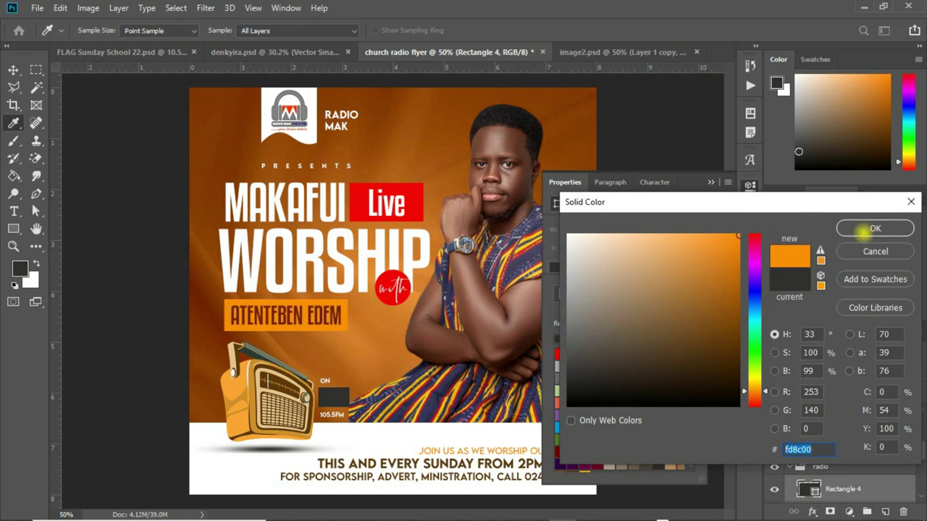
{"action": "left_click", "coordinate": [875, 228]}
Move Rectangle 4 beneath the On Radio Mak 105.5fm text layer.
{"action": "key", "text": "v"}
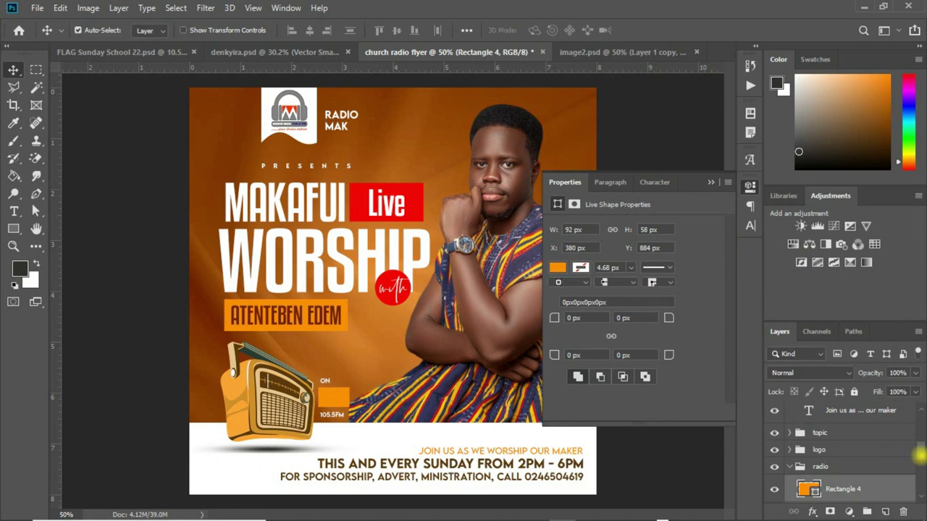
{"action": "scroll", "coordinate": [918, 454], "scroll_direction": "down", "scroll_amount": 3}
{"action": "left_click_drag", "start_coordinate": [873, 428], "coordinate": [869, 454]}
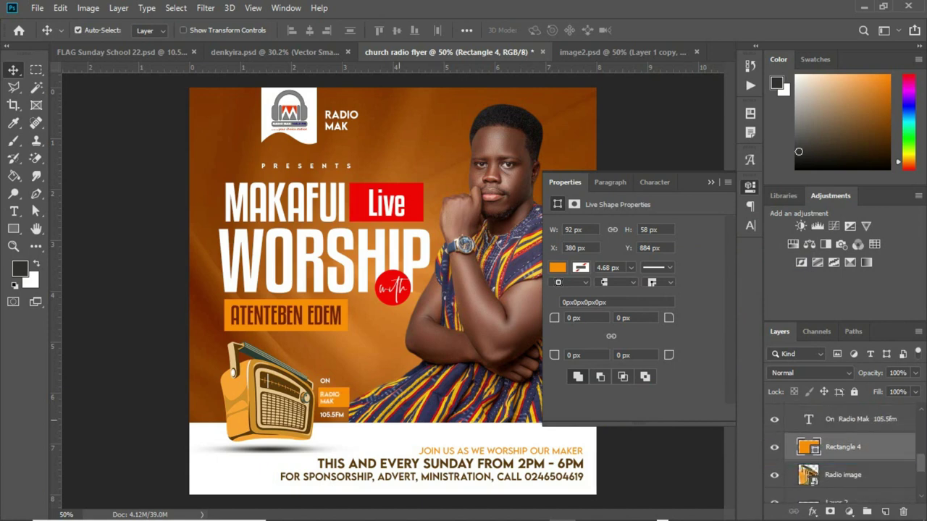
{"action": "left_click", "coordinate": [862, 419]}
Highlight the RADIO MAK words and sample dark brown from the radio for their colour.
{"action": "key", "text": "t"}
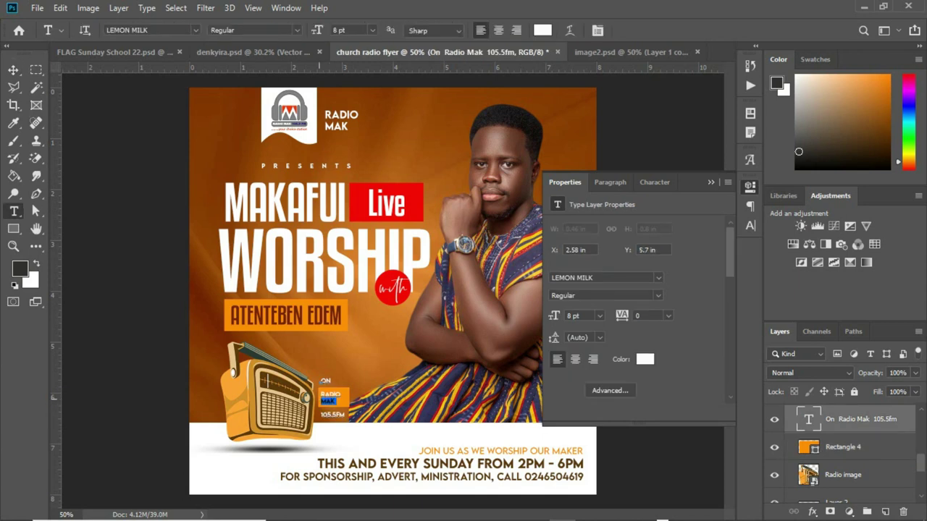
{"action": "left_click_drag", "start_coordinate": [339, 405], "coordinate": [319, 397]}
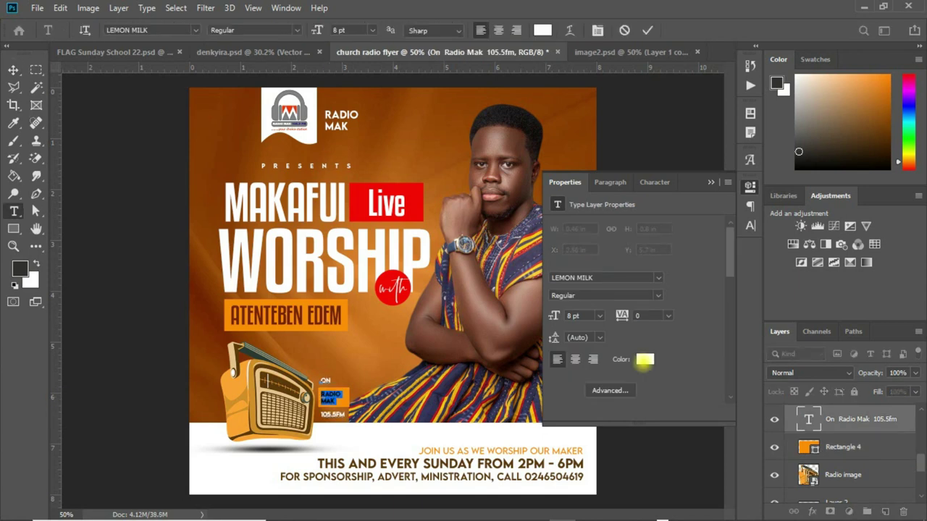
{"action": "left_click", "coordinate": [645, 359]}
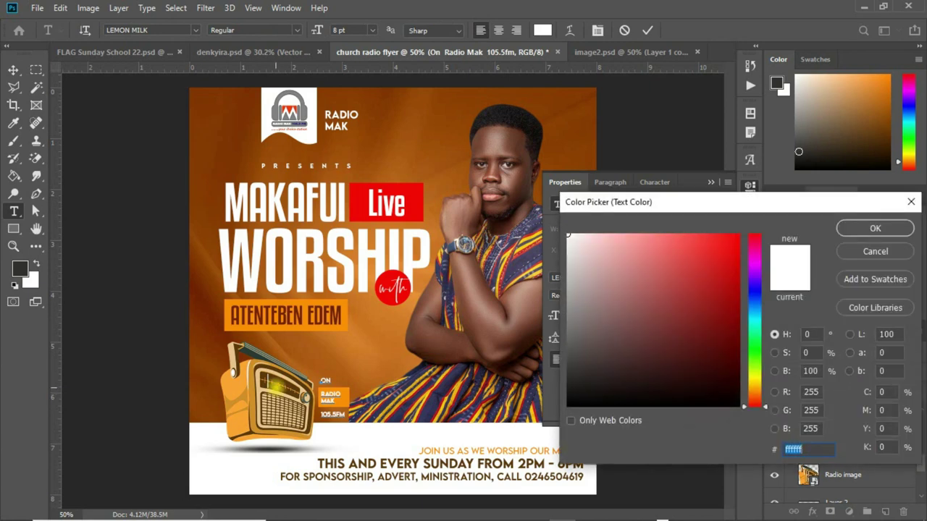
{"action": "left_click", "coordinate": [268, 397]}
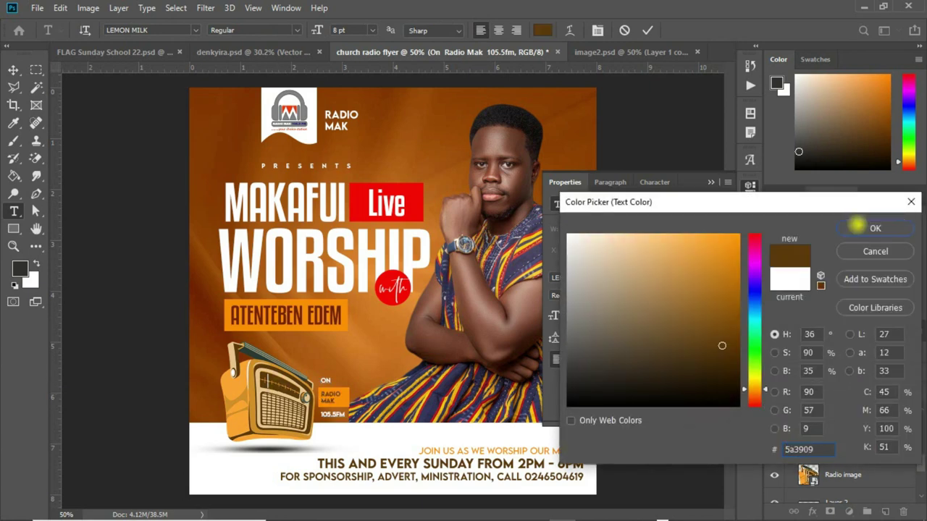